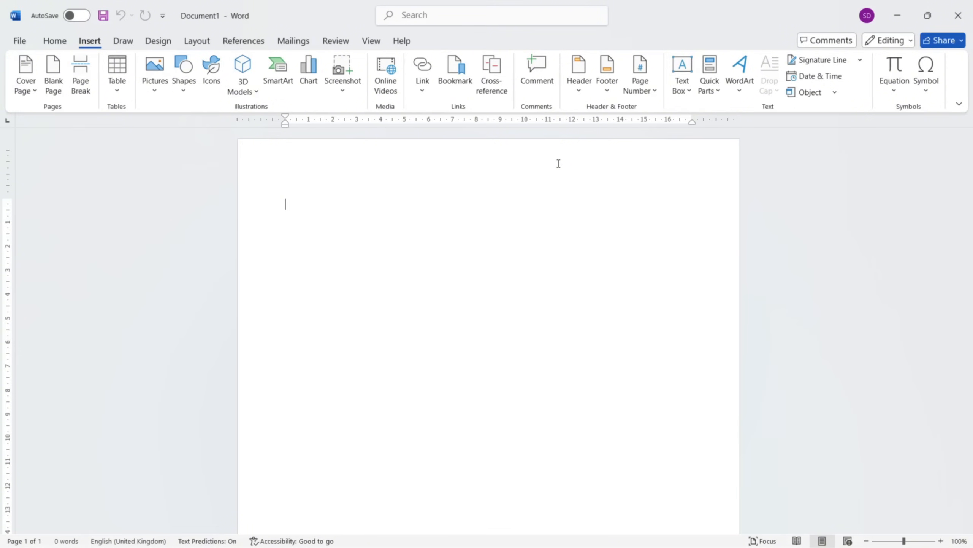
Browse the built-in header designs and open the blank page header for editing.
click(578, 91)
scroll(674, 278, down, 10)
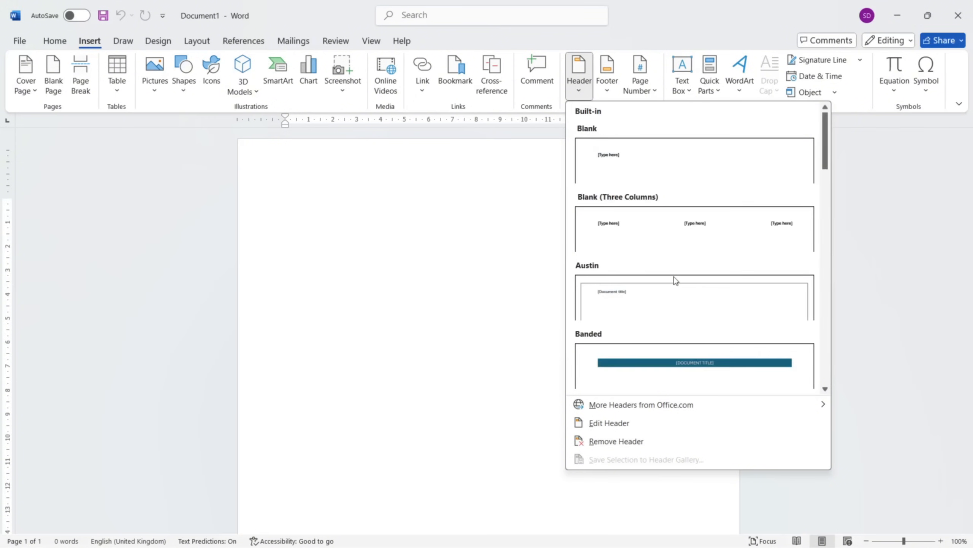
scroll(675, 281, down, 15)
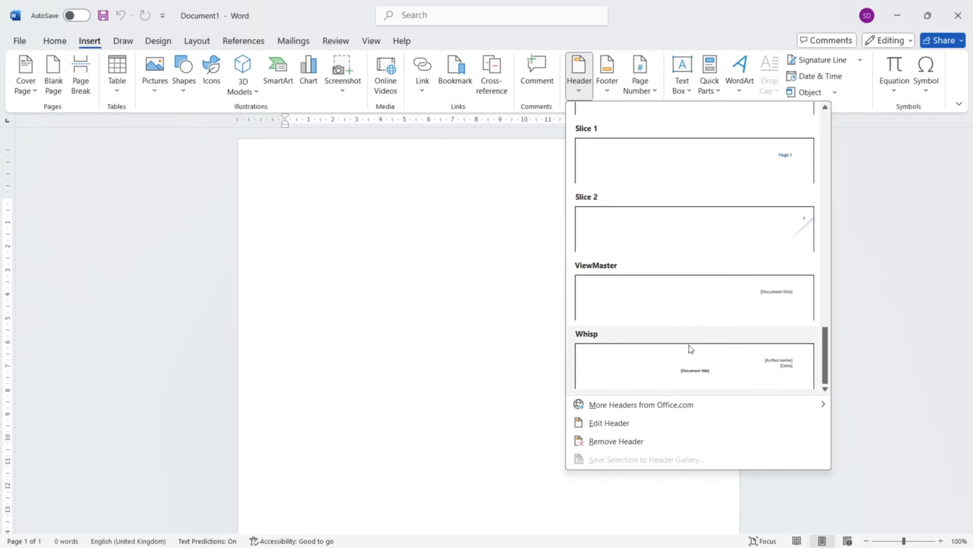
mouse_move(673, 407)
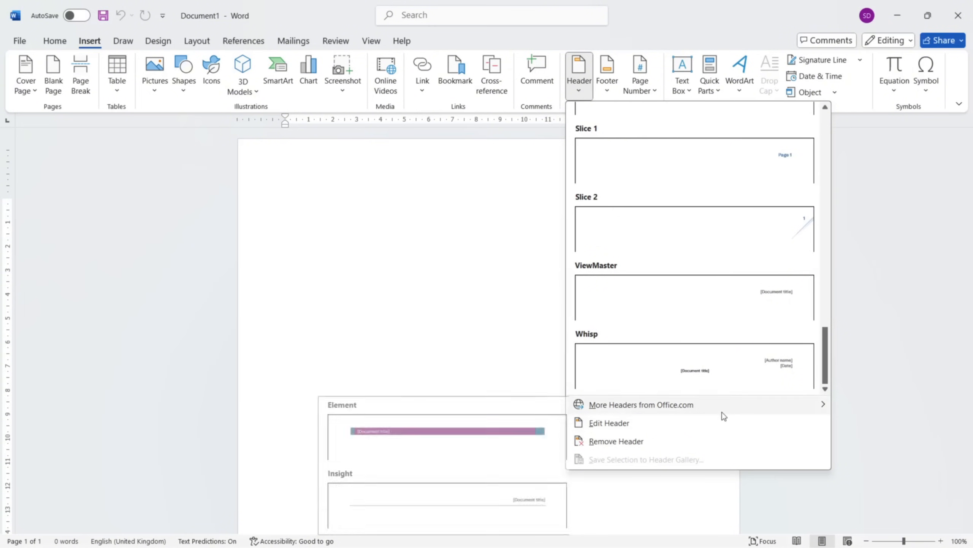
scroll(656, 300, up, 15)
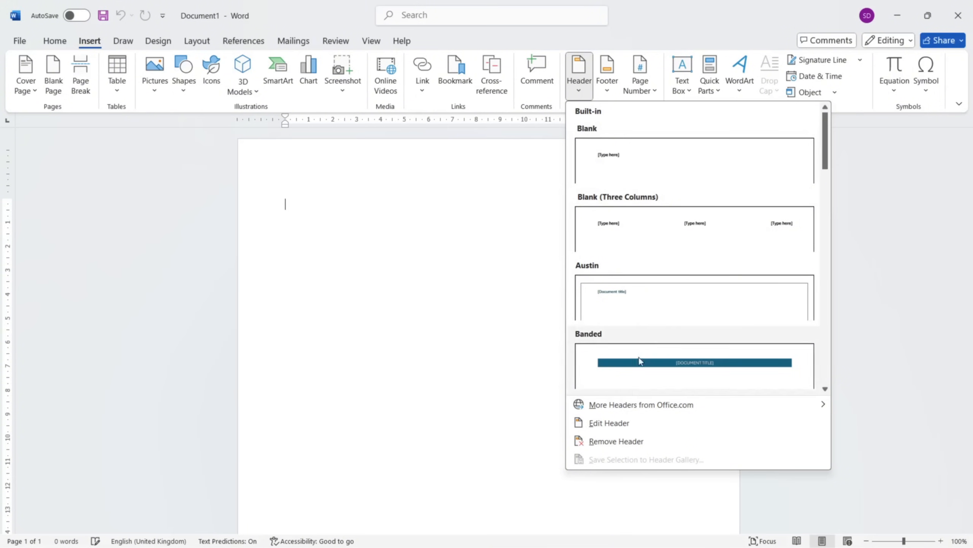
click(620, 429)
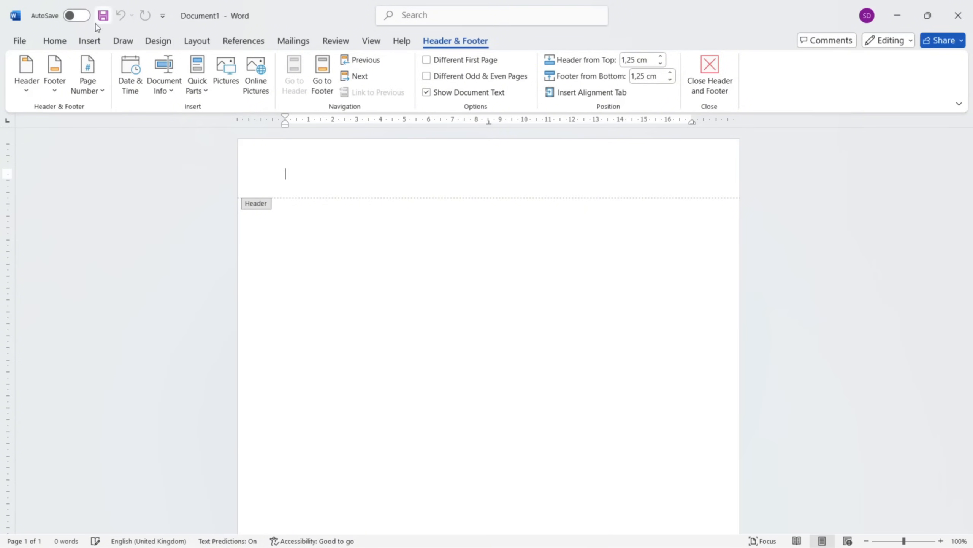
Insert the built-in Grid header with document title and date placeholders.
click(91, 40)
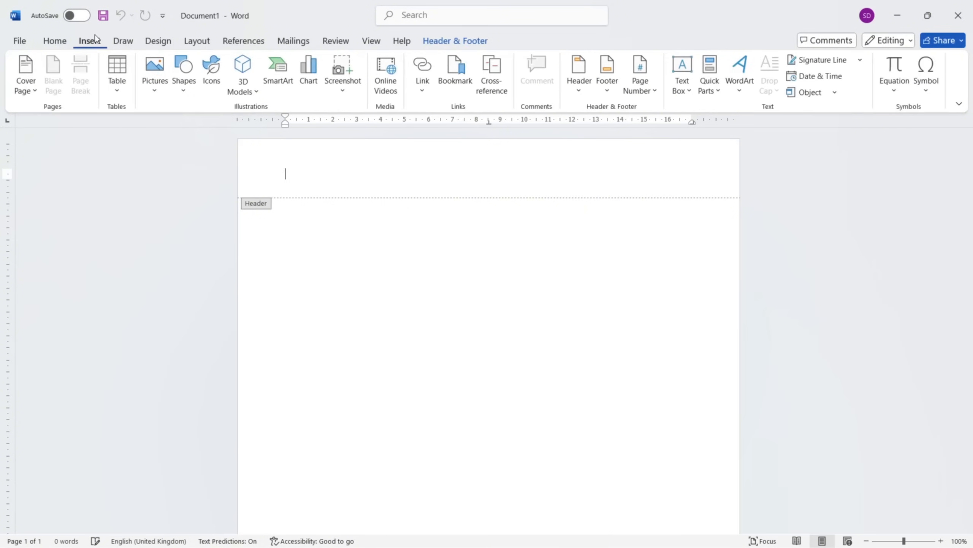
click(580, 84)
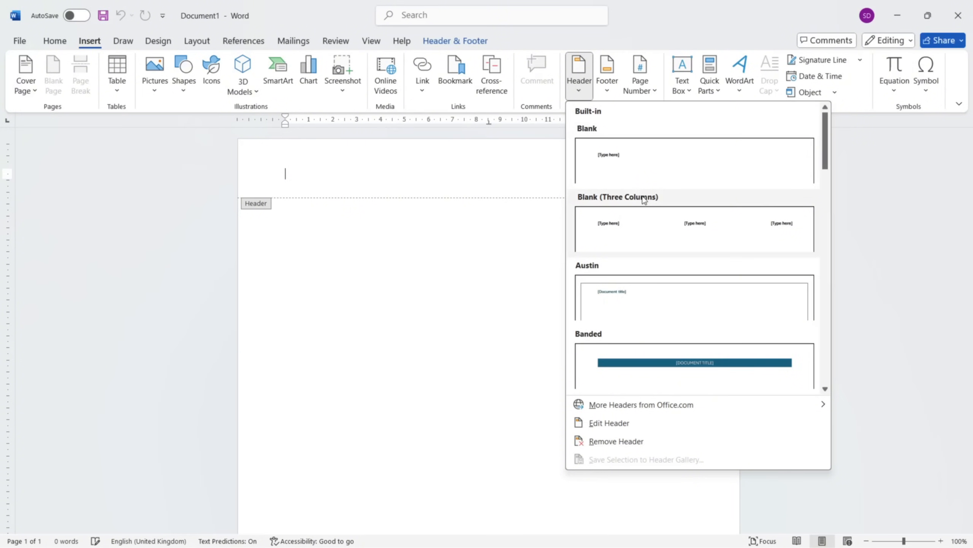
scroll(630, 332, down, 4)
scroll(632, 331, up, 2)
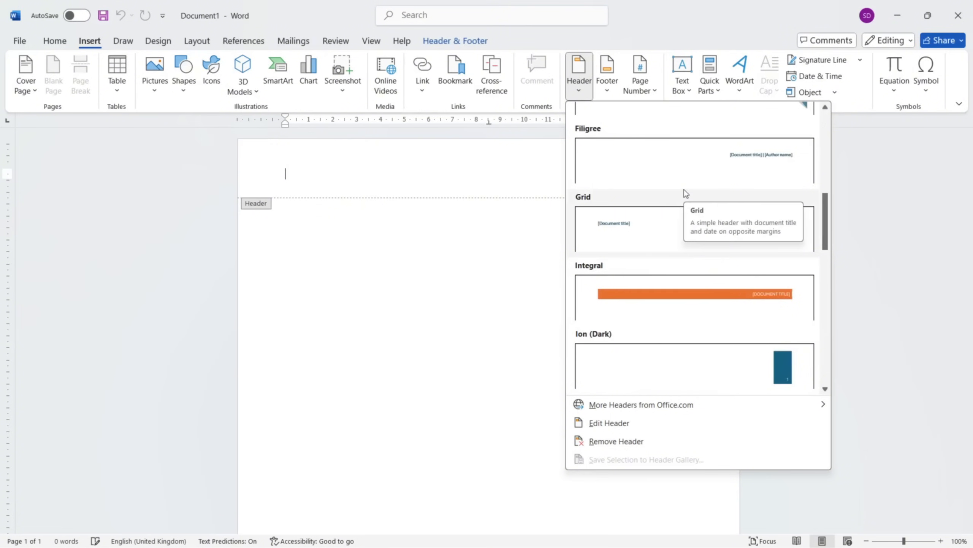
click(735, 226)
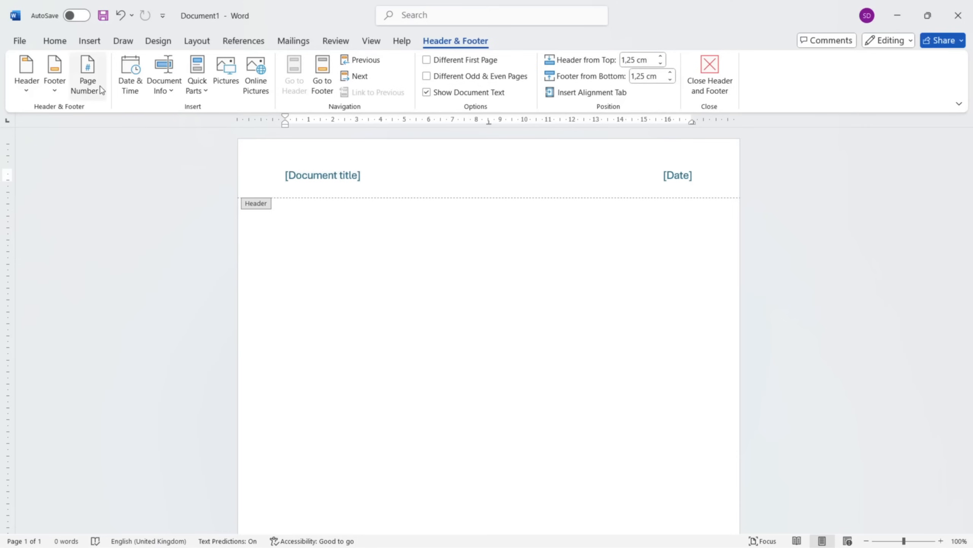
Look through the page number placements and the number styles offered for the top of the page.
click(89, 85)
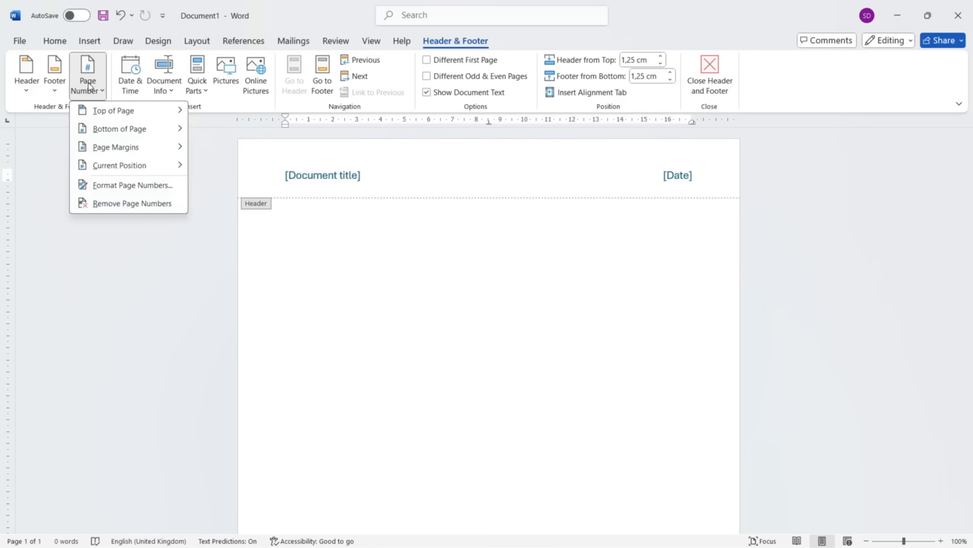
mouse_move(132, 116)
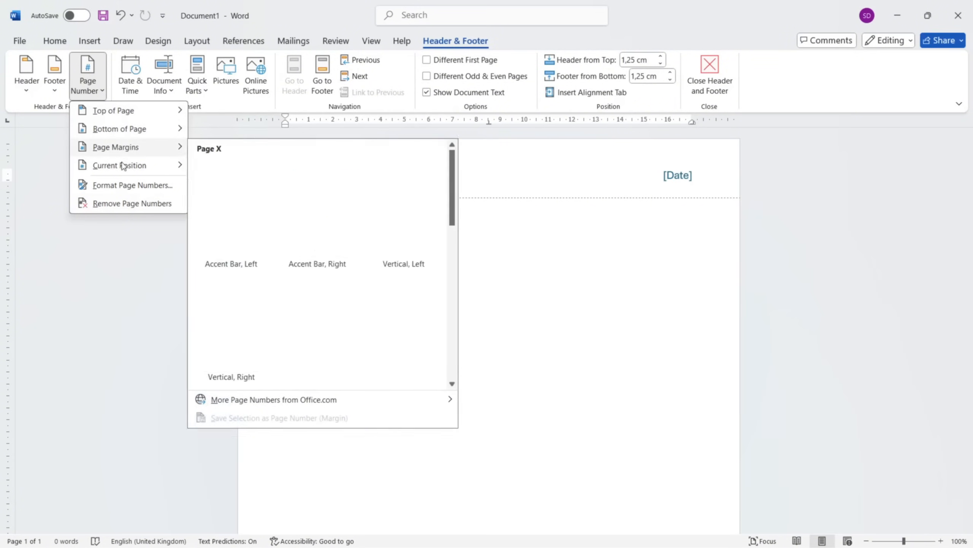
mouse_move(113, 161)
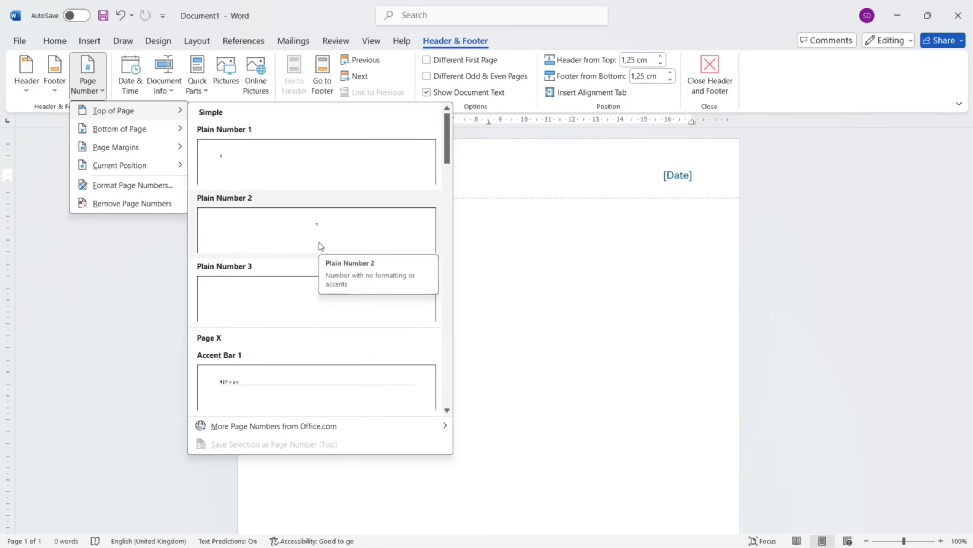
scroll(351, 302, down, 5)
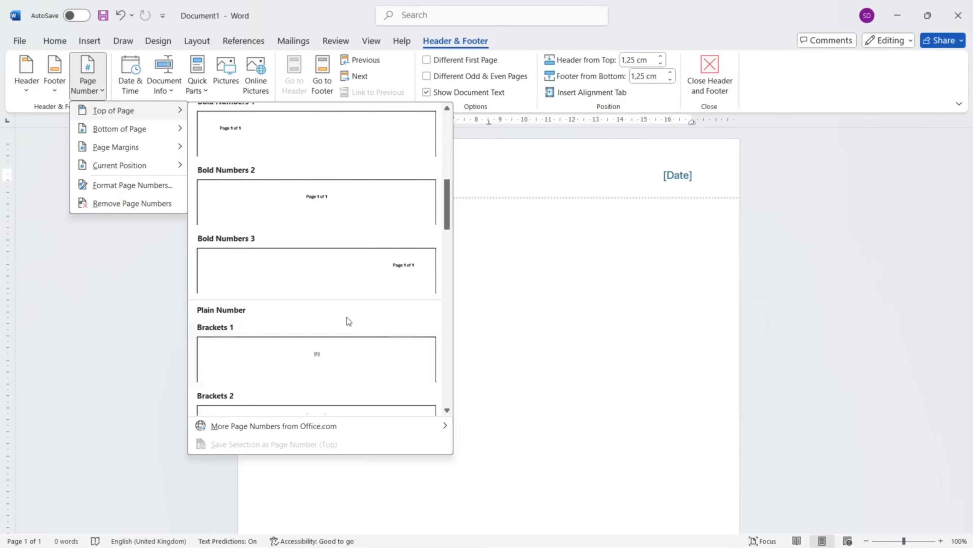
scroll(347, 317, up, 5)
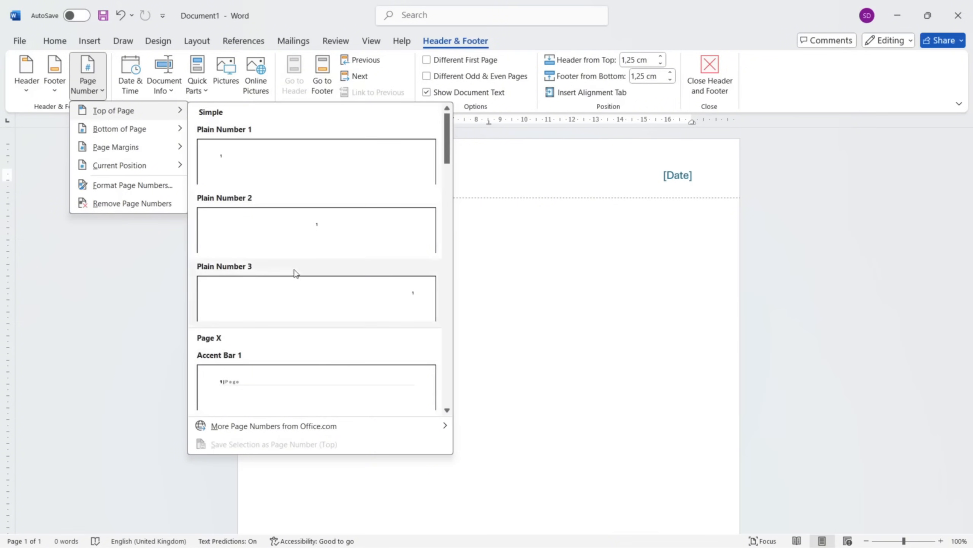
mouse_move(315, 426)
click(157, 189)
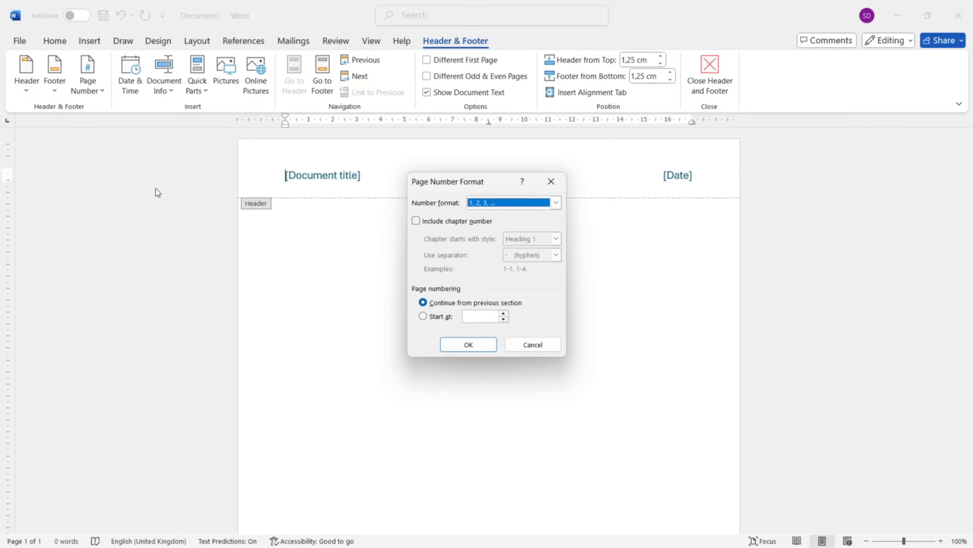
drag(485, 189, 519, 198)
click(591, 211)
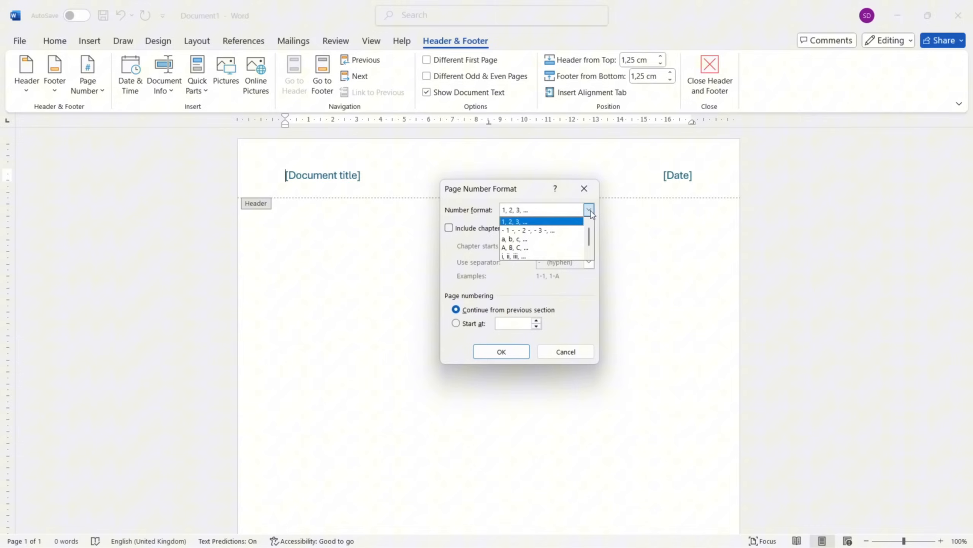
click(574, 225)
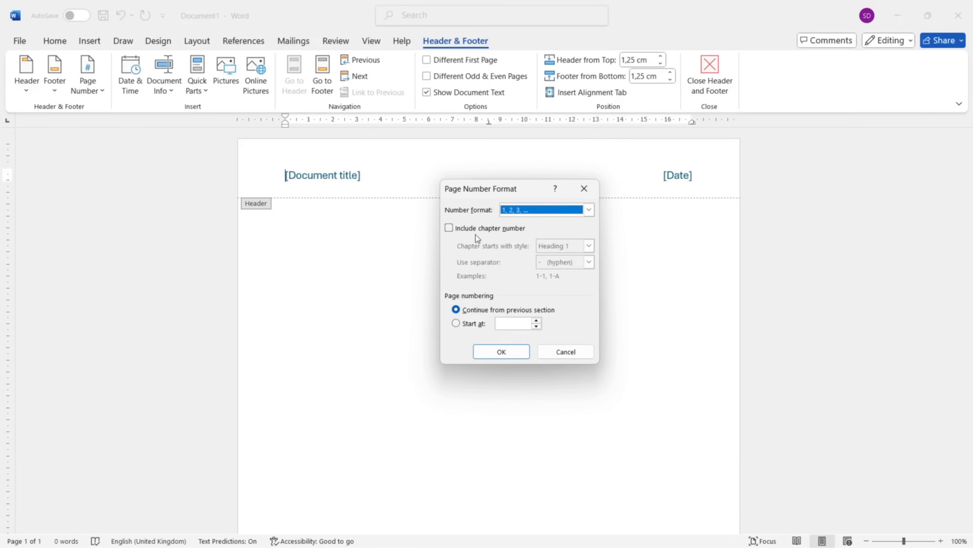
click(450, 228)
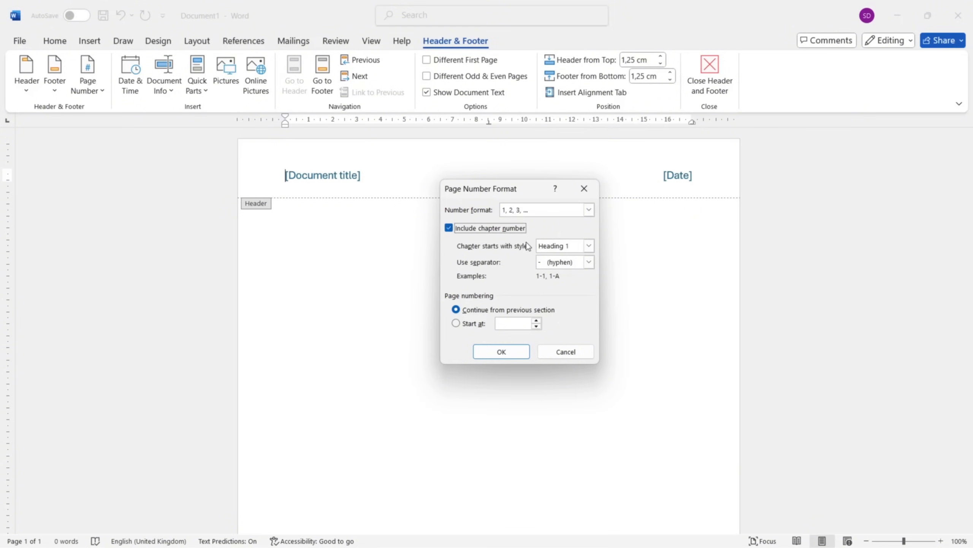
click(589, 262)
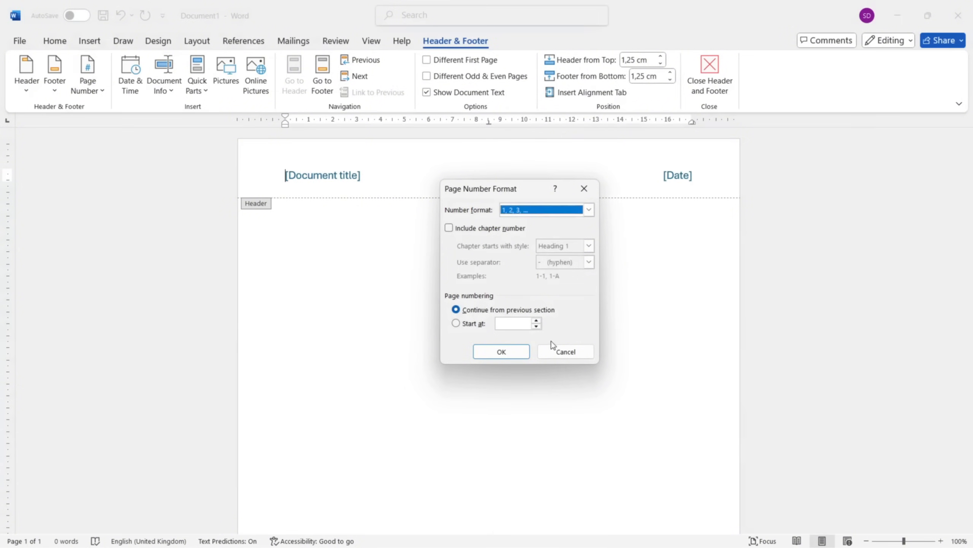
click(560, 357)
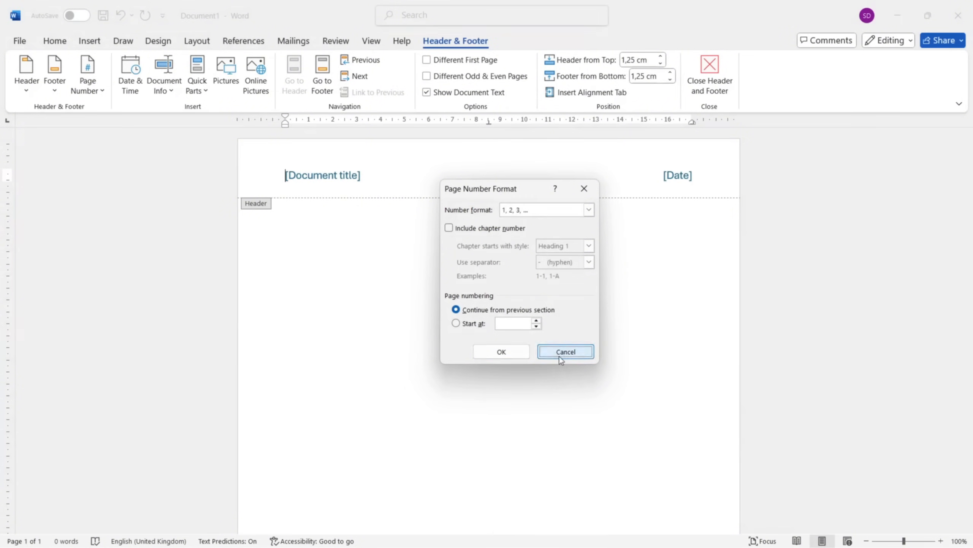
Insert a Plain Number 3 page number at the top of the page and return to the document body.
click(100, 90)
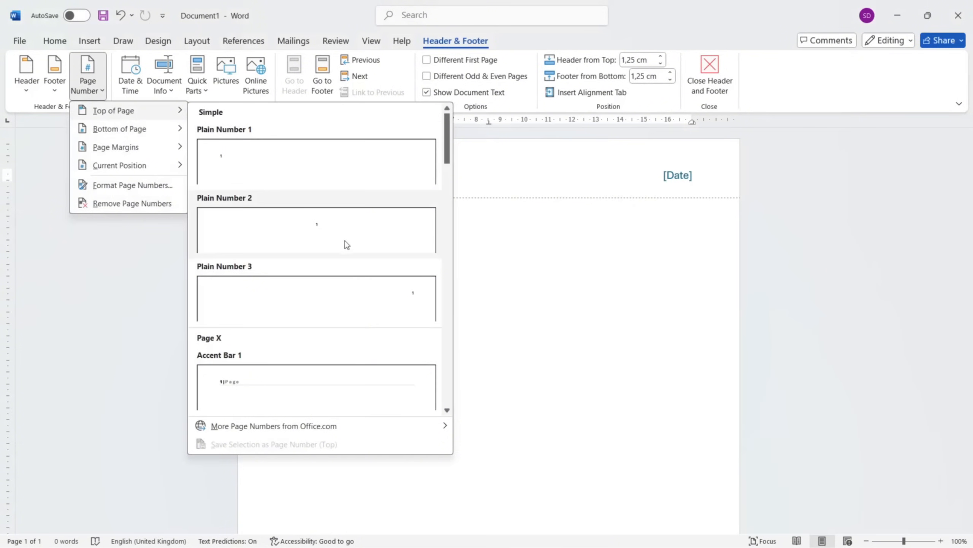
click(390, 295)
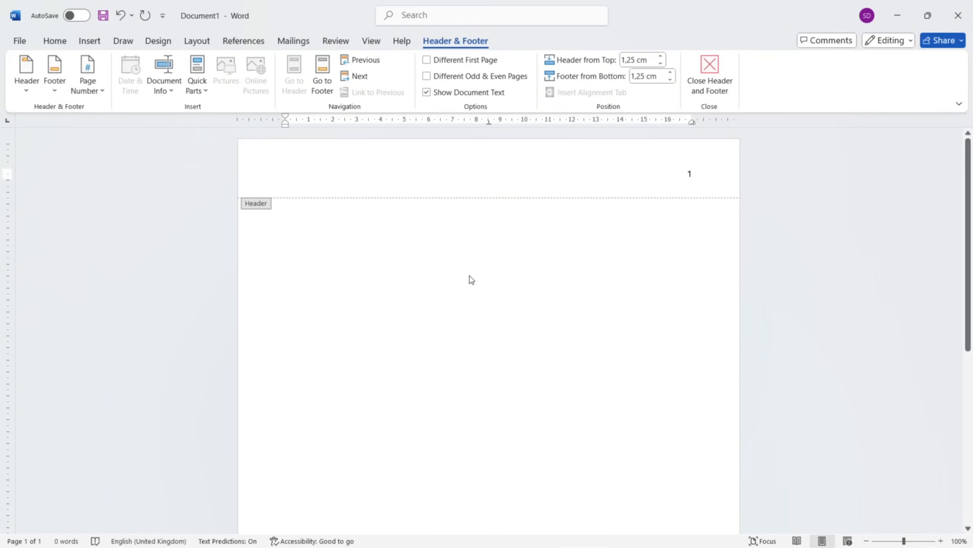
double_click(382, 274)
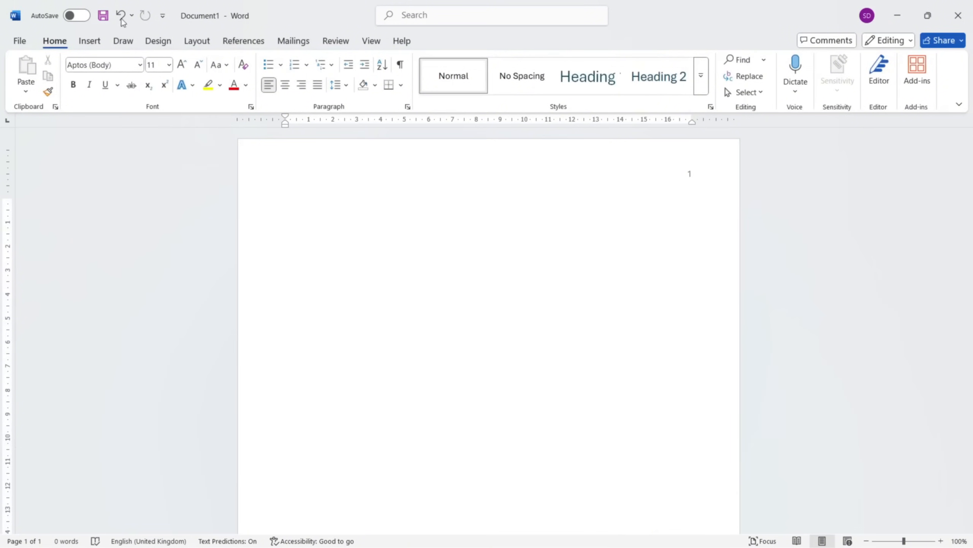
Insert two blank pages into the document and check the page numbering in their headers.
click(89, 41)
click(52, 77)
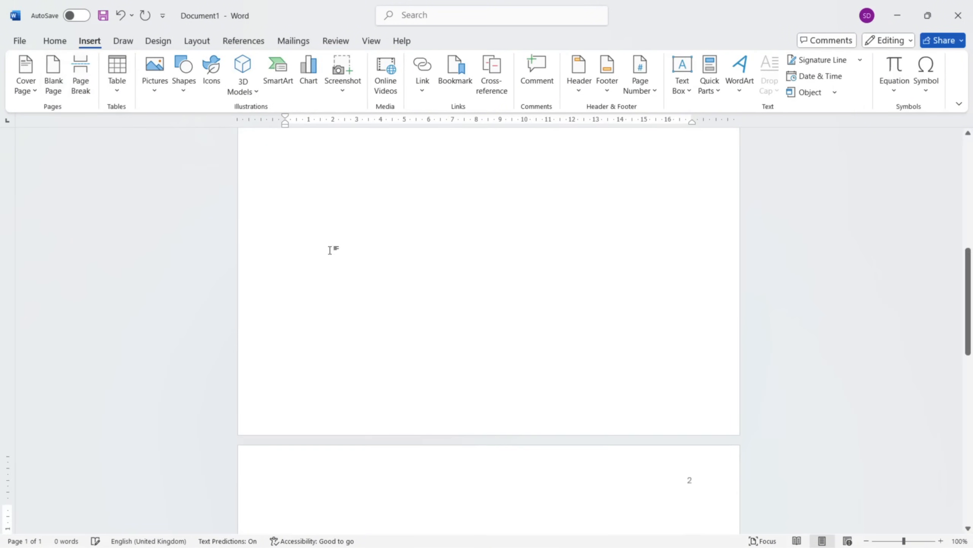
scroll(339, 262, down, 5)
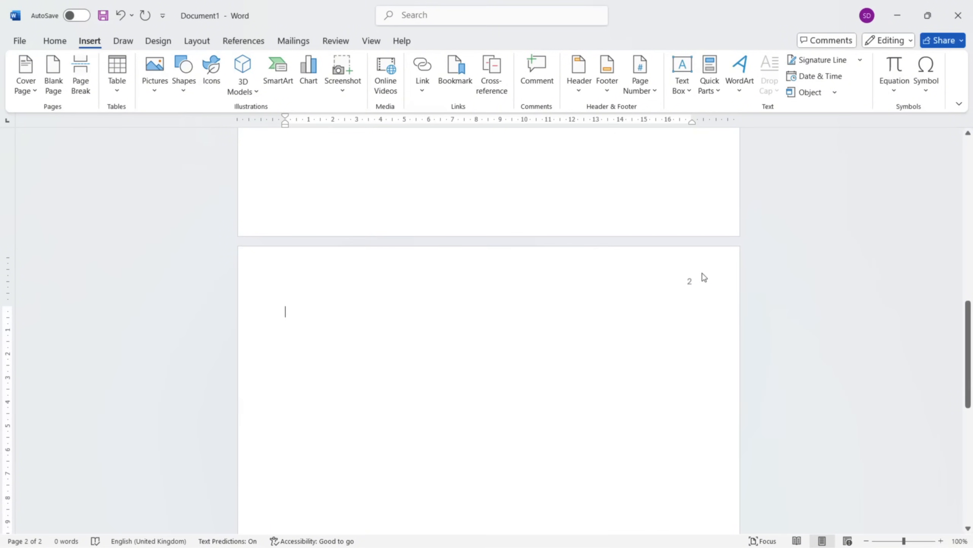
scroll(680, 284, up, 15)
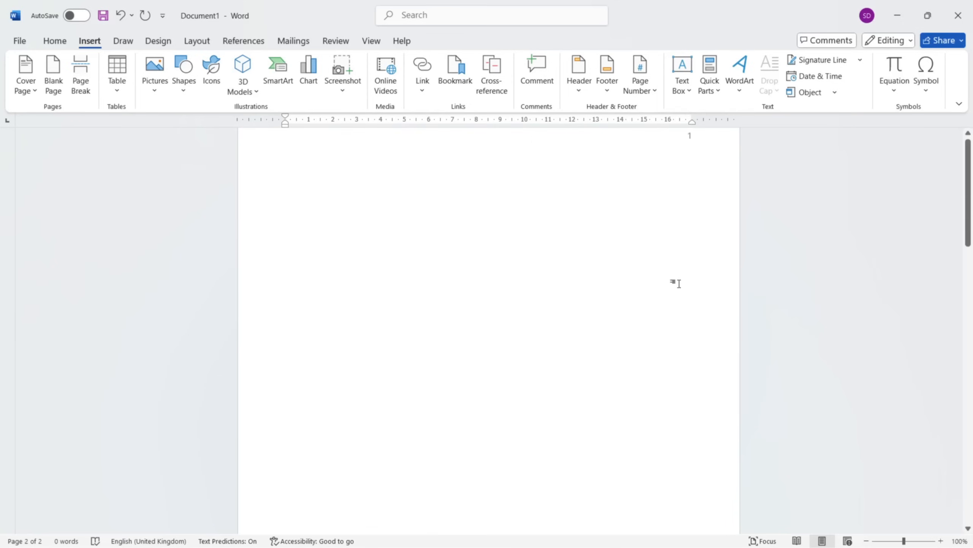
scroll(679, 284, down, 15)
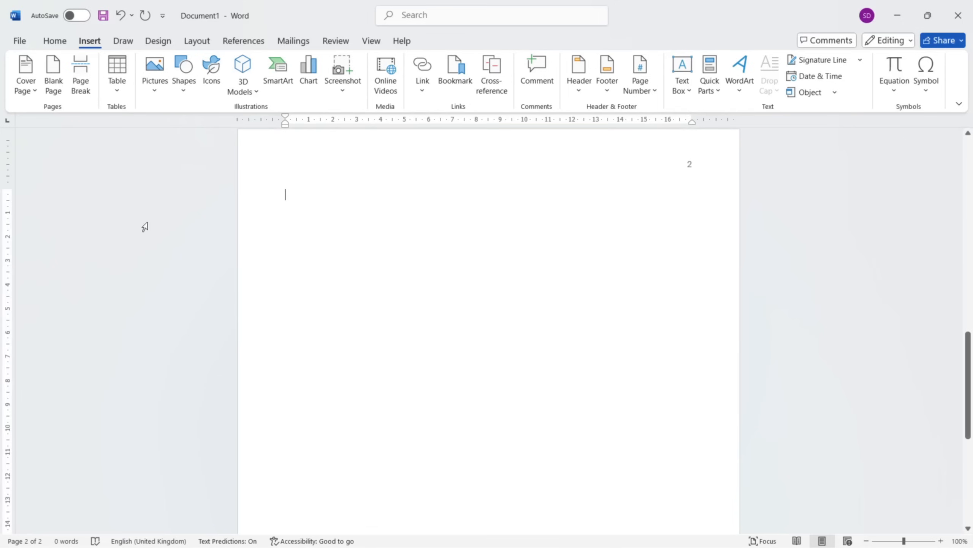
click(53, 85)
scroll(425, 201, up, 20)
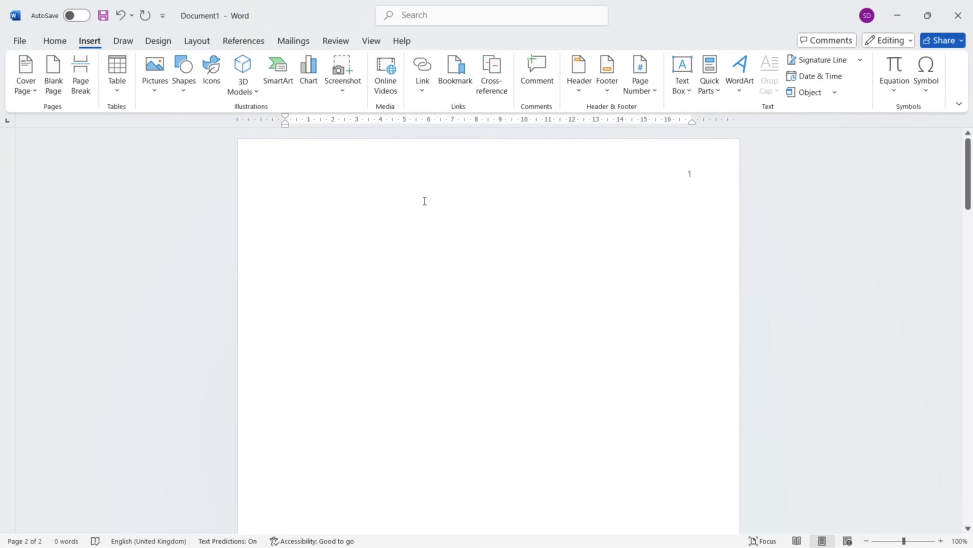
Replace the page number in the first page's header with the date in the 29/09/2025 format.
double_click(526, 168)
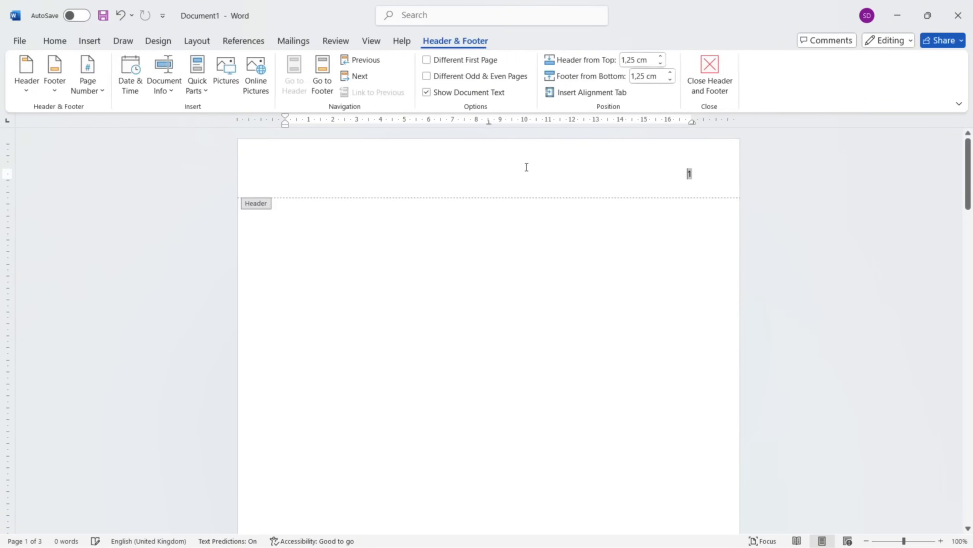
click(130, 85)
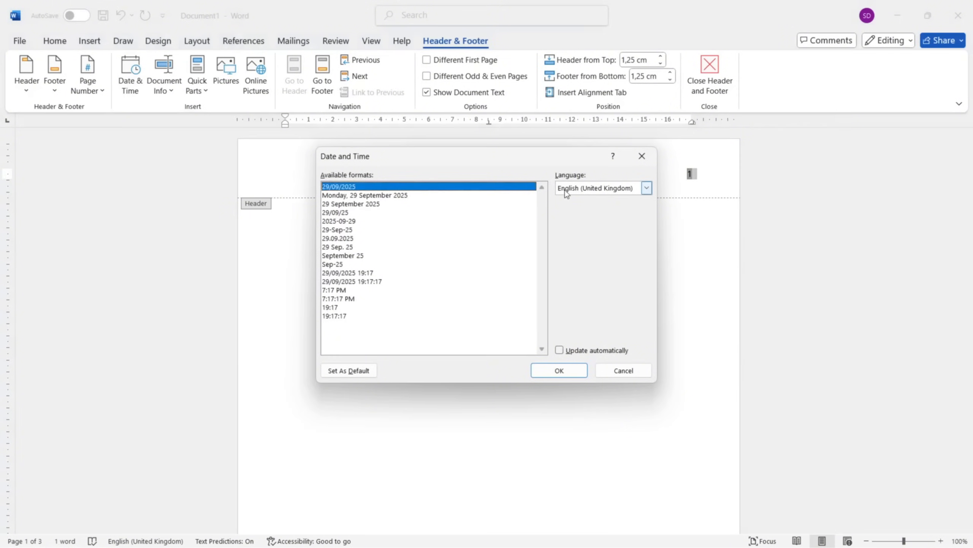
click(558, 371)
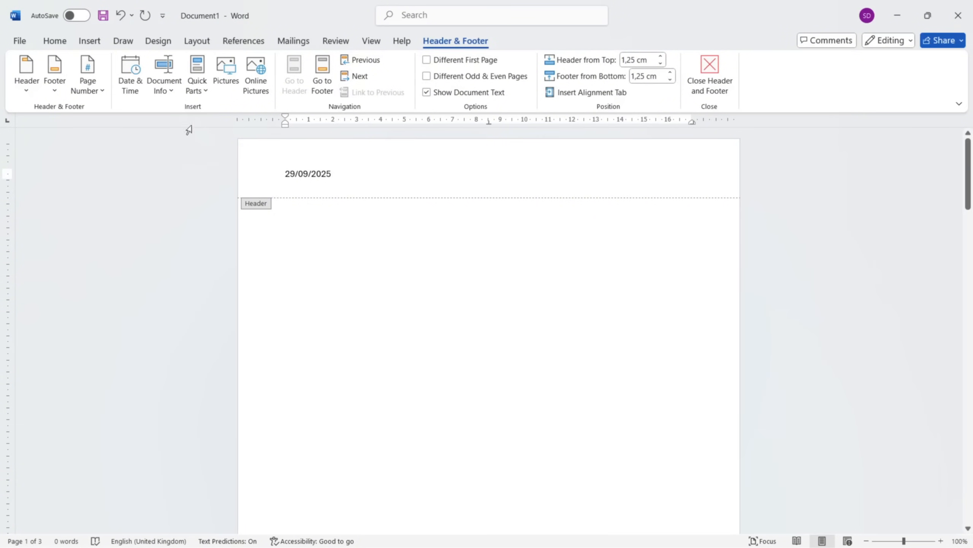
Insert the file name after the date in the header and separate the two with a space.
click(171, 91)
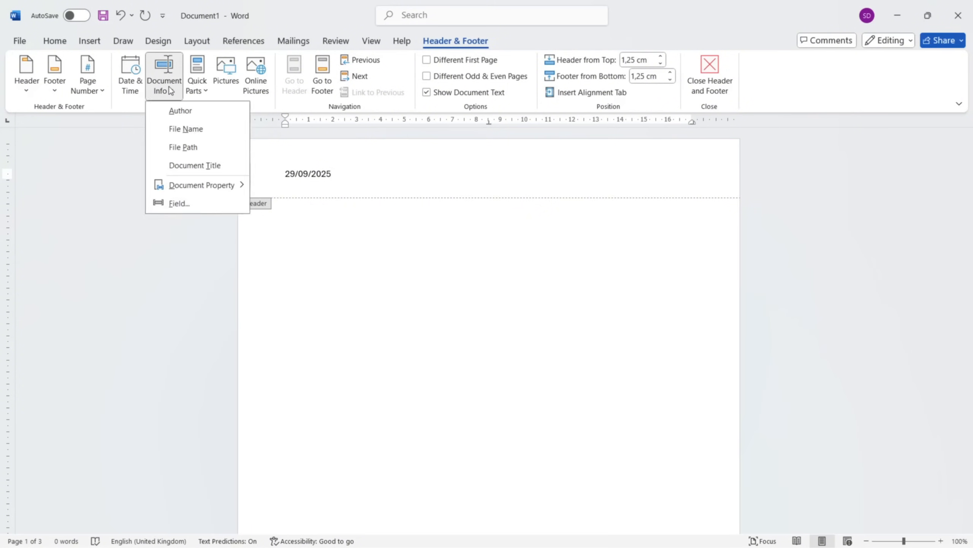
click(198, 131)
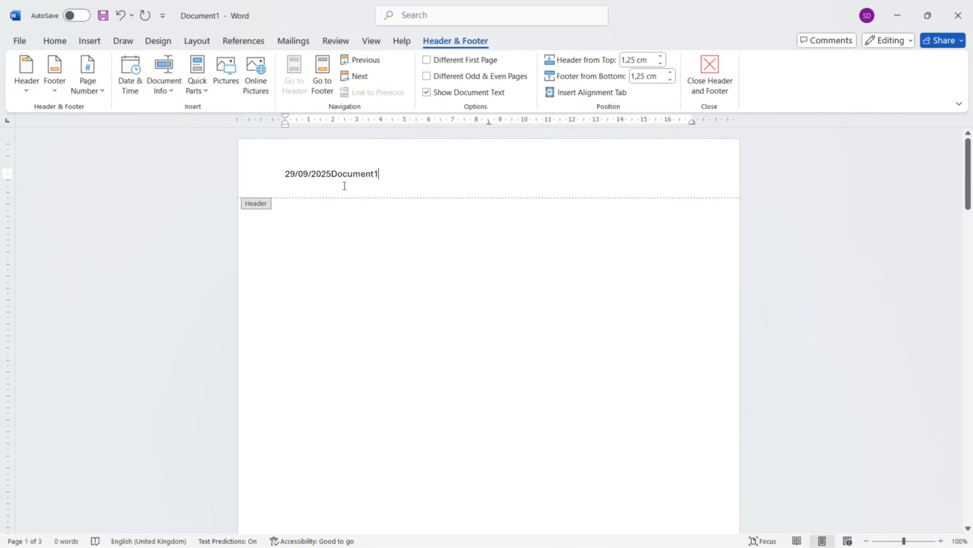
click(333, 179)
click(391, 183)
Examine the document properties, online pictures and Quick Parts that can be inserted into the header.
click(164, 92)
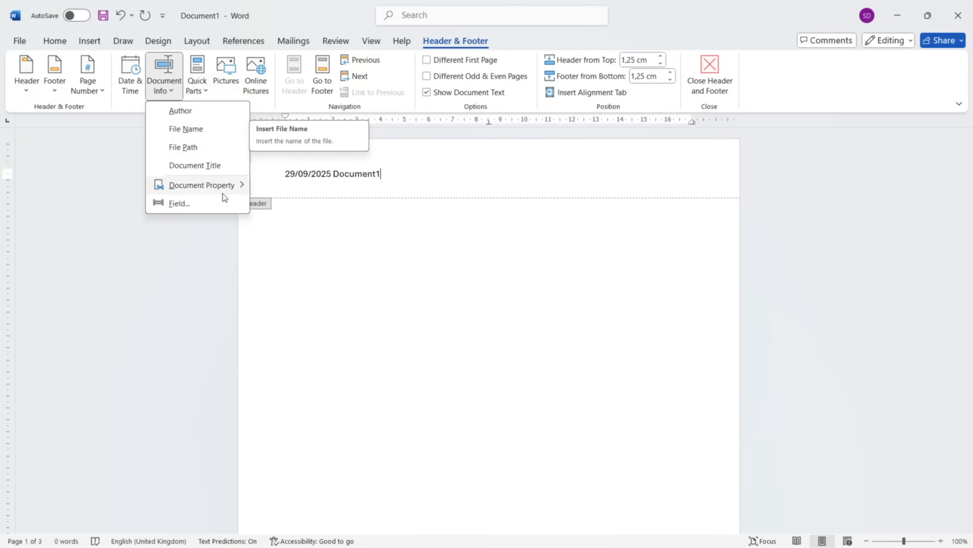
mouse_move(224, 185)
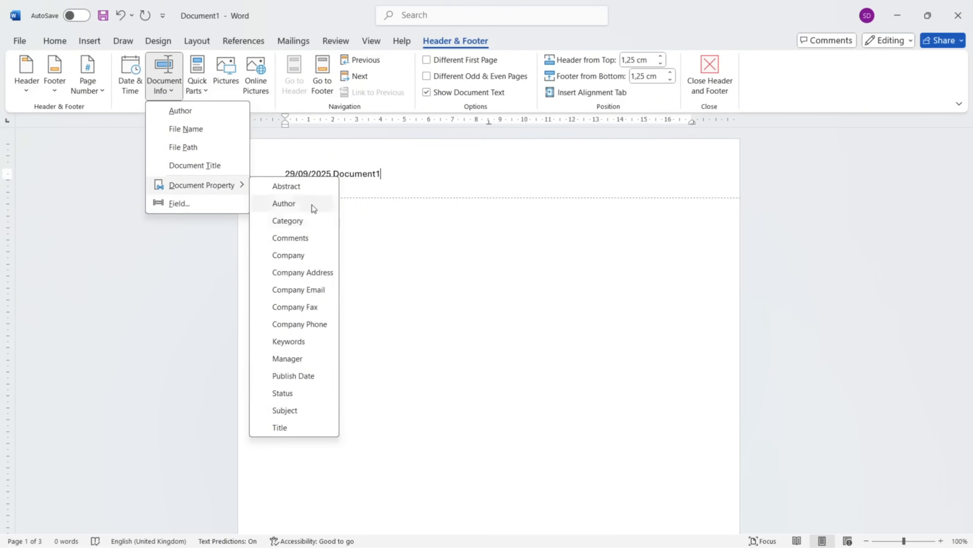
click(370, 178)
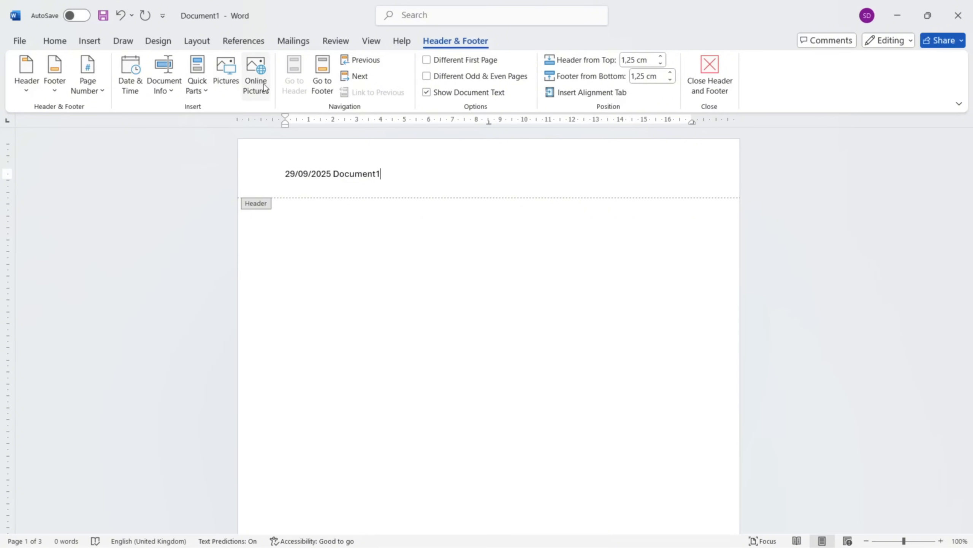
click(264, 87)
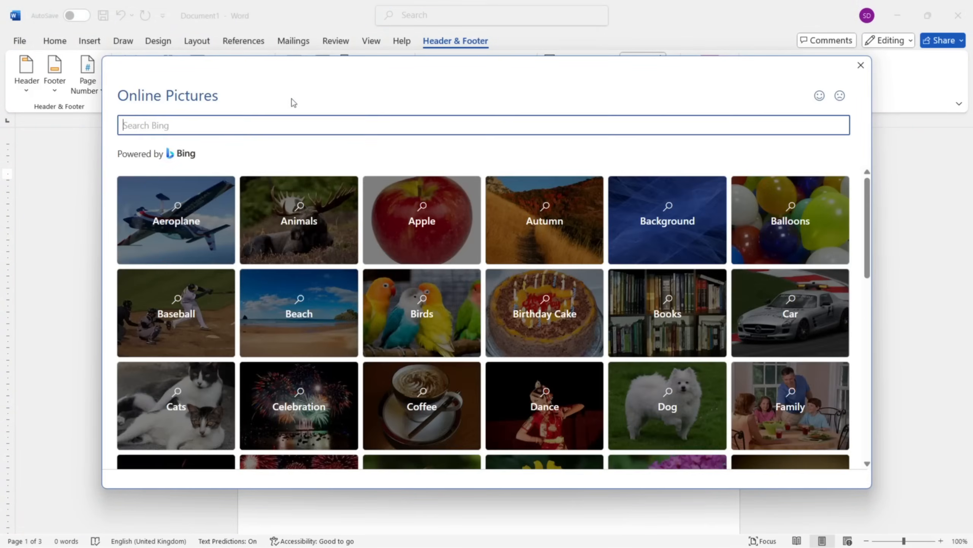
scroll(413, 235, down, 2)
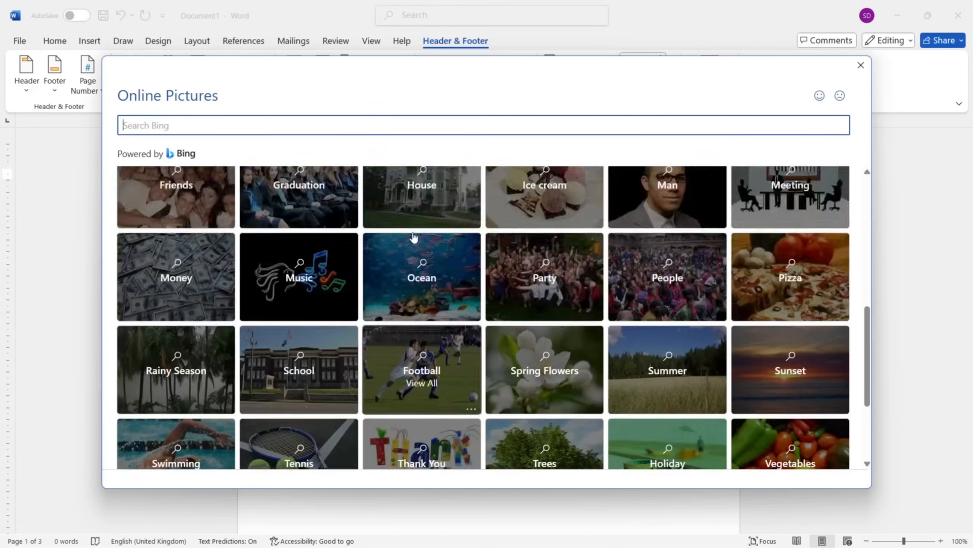
scroll(413, 239, up, 10)
click(860, 66)
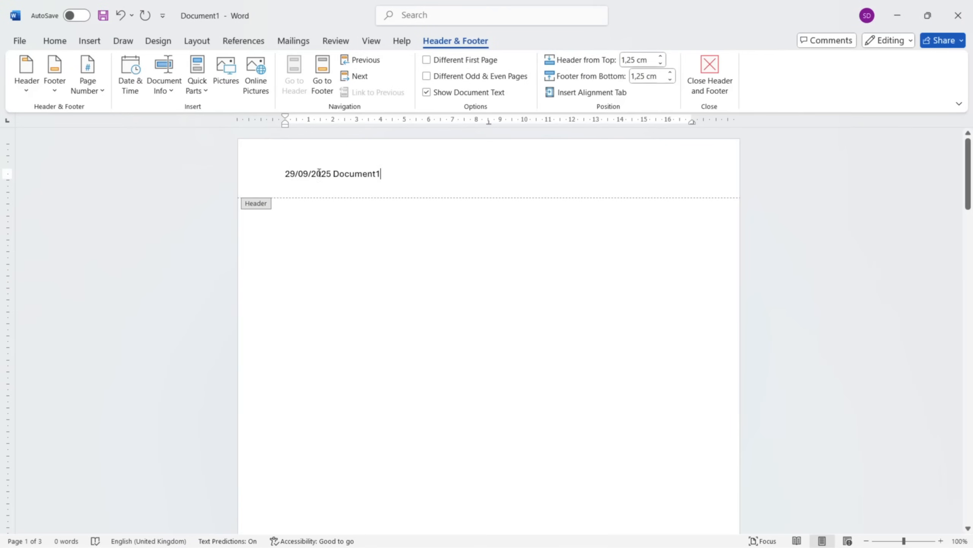
scroll(389, 319, down, 10)
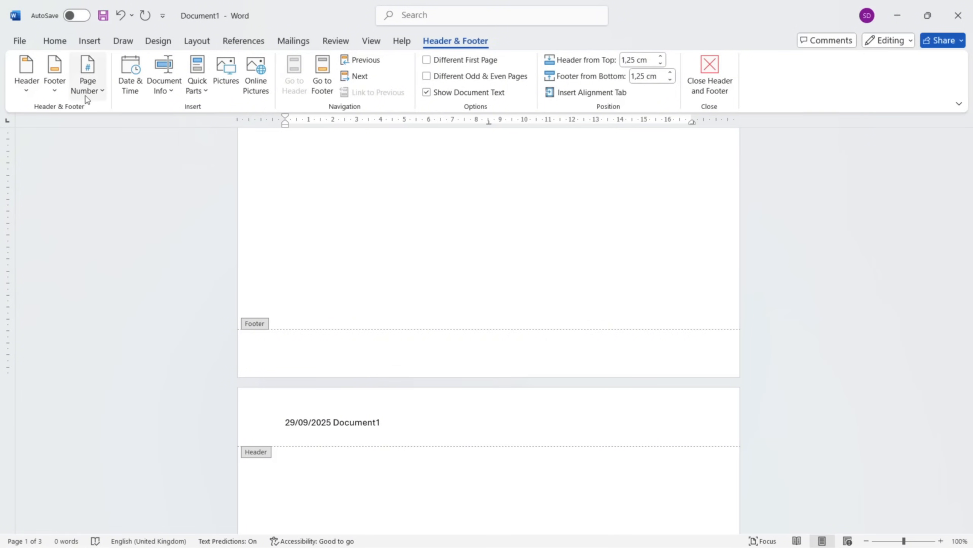
click(196, 96)
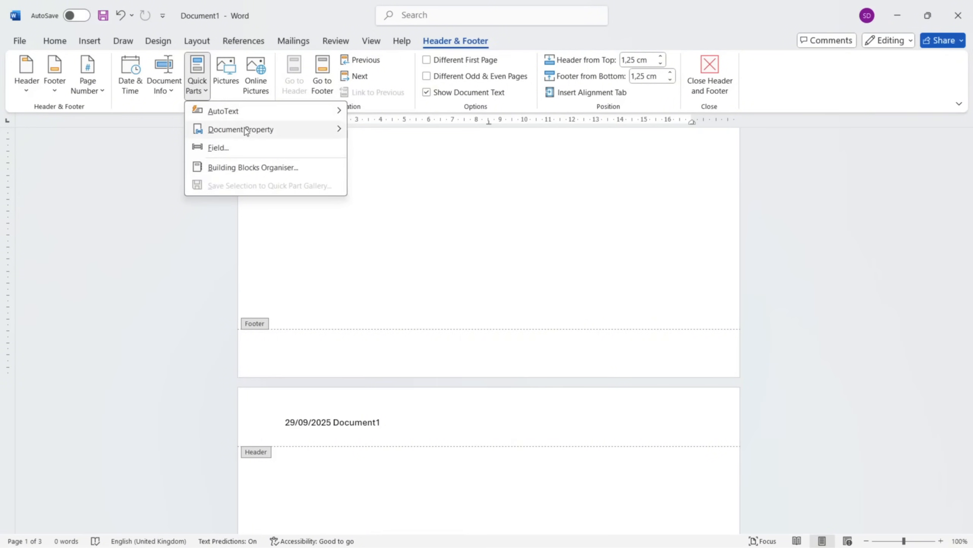
mouse_move(251, 136)
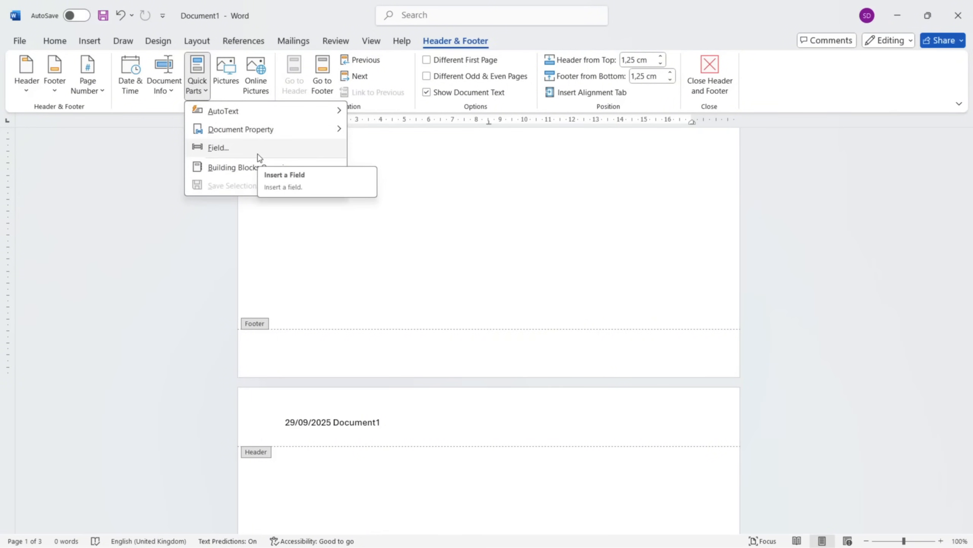
click(259, 206)
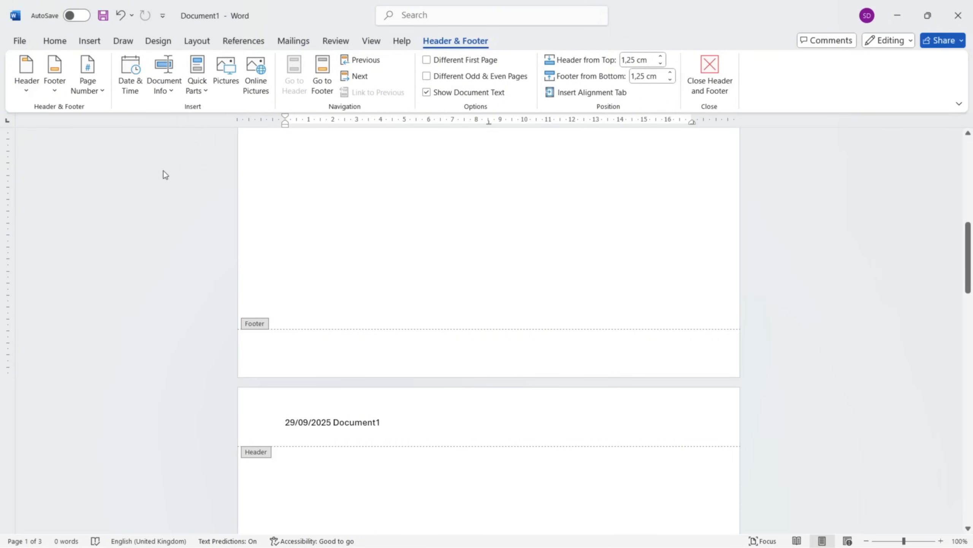
Browse the built-in footer designs and insert the Austin footer into the document.
click(55, 92)
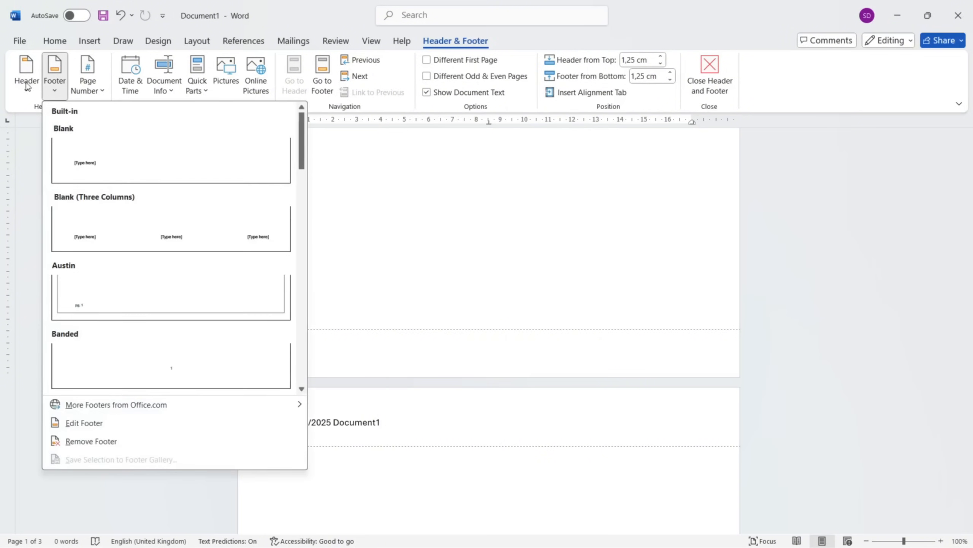
scroll(176, 267, down, 5)
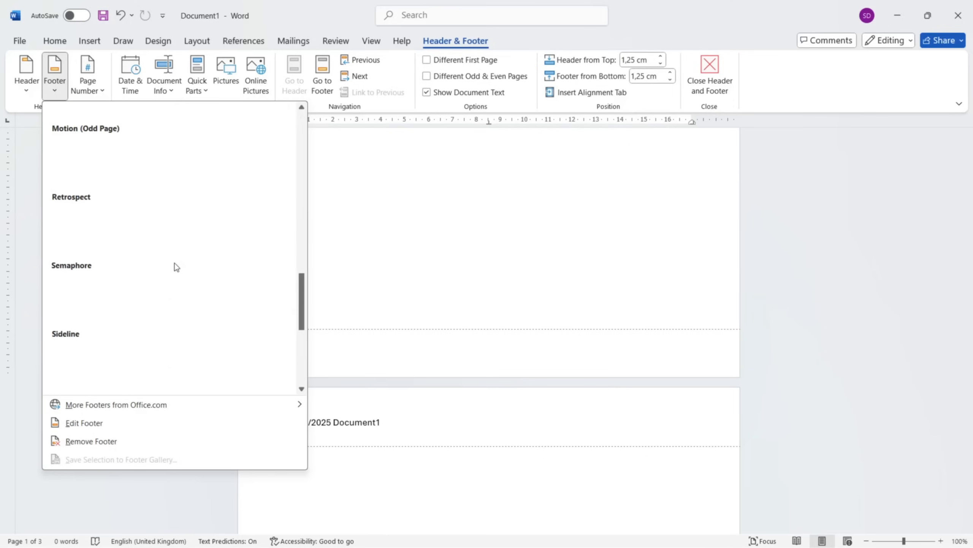
scroll(176, 267, up, 1)
scroll(176, 267, down, 3)
scroll(176, 267, up, 6)
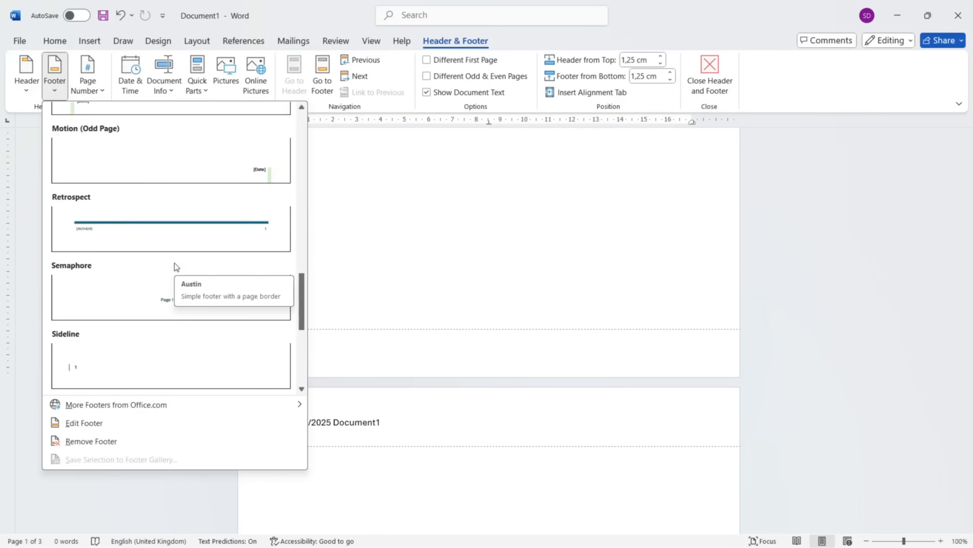
scroll(213, 220, up, 6)
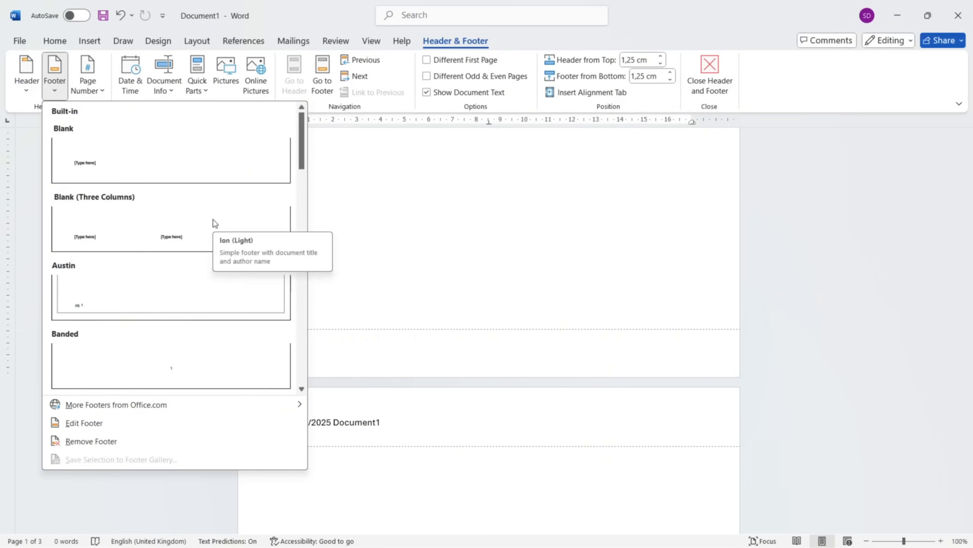
click(165, 308)
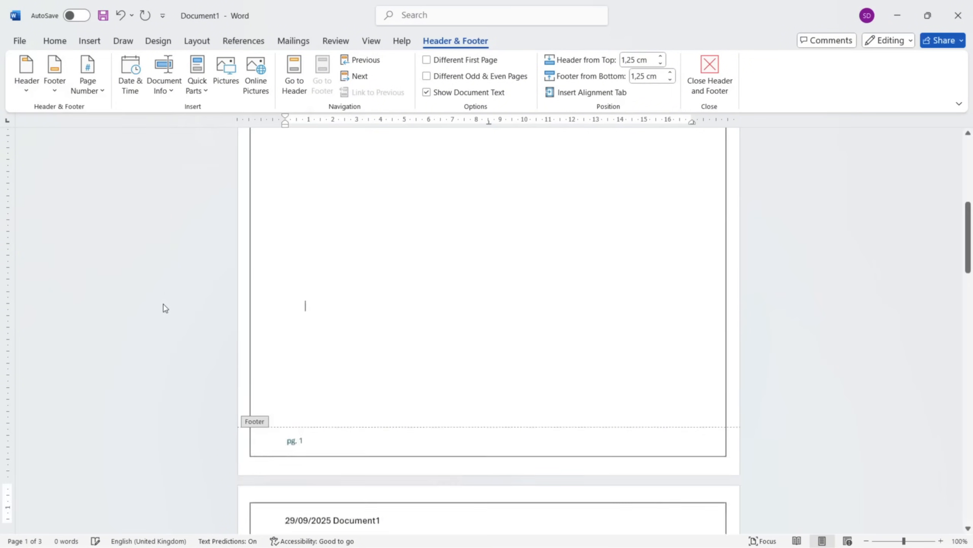
Check the page border, header text and footer page numbering across all three pages.
scroll(309, 314, up, 5)
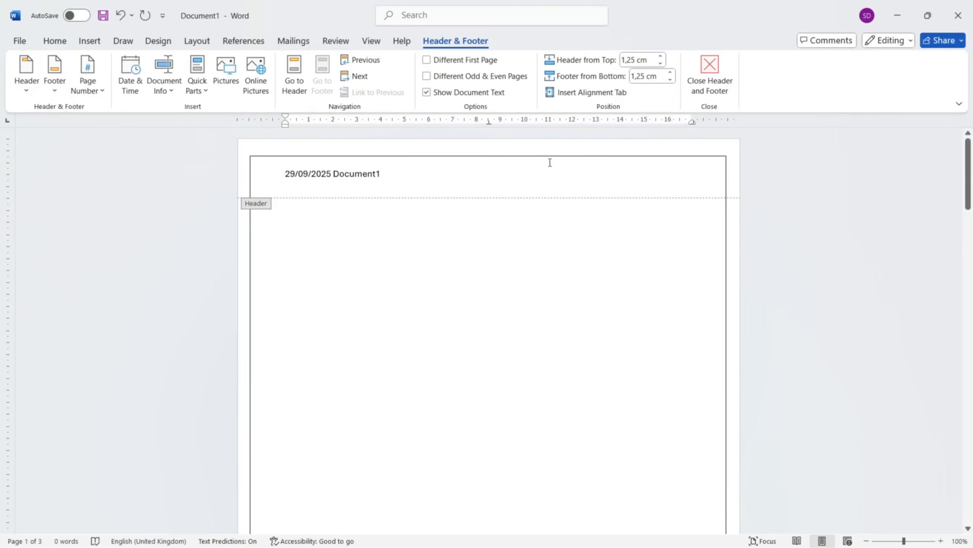
scroll(458, 302, down, 5)
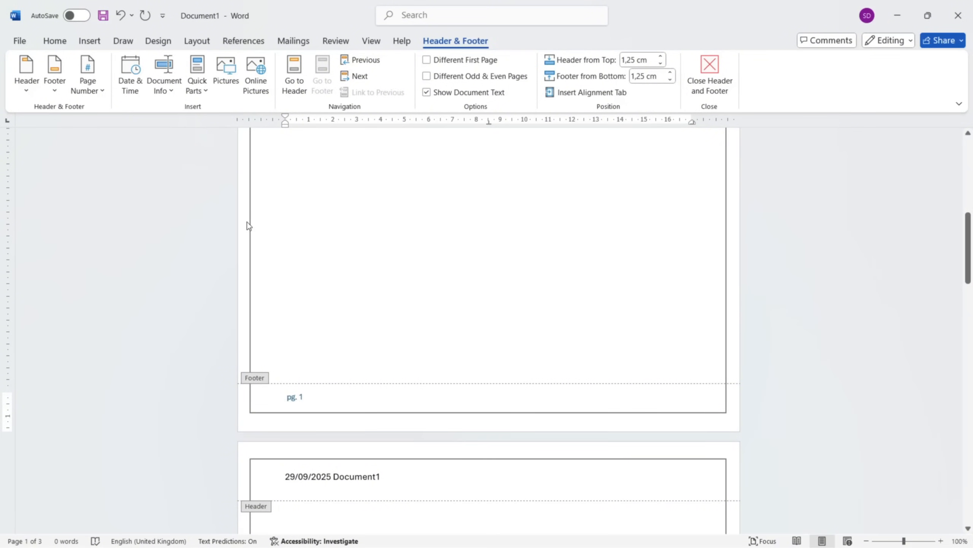
scroll(249, 224, up, 1)
scroll(544, 454, down, 8)
scroll(544, 455, up, 5)
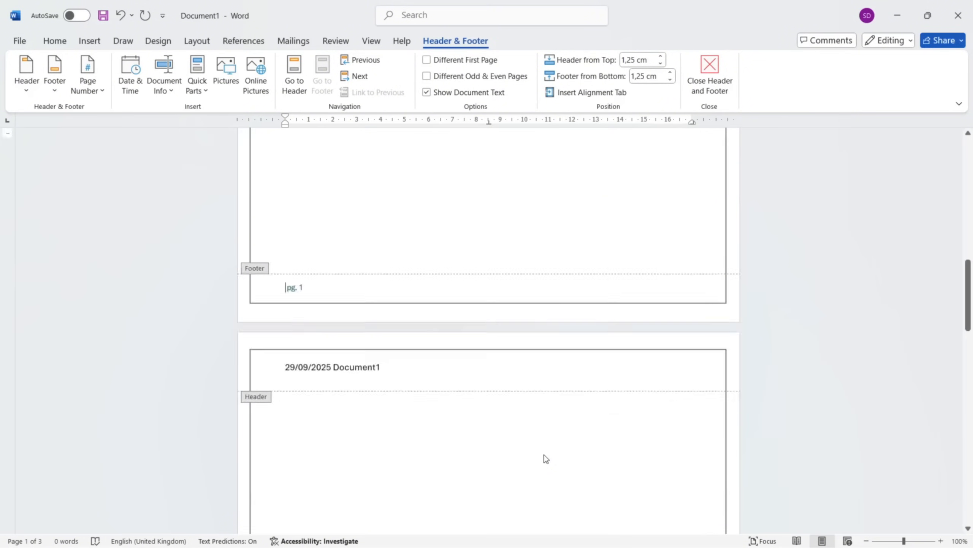
scroll(545, 455, down, 17)
scroll(544, 455, up, 13)
scroll(546, 459, up, 8)
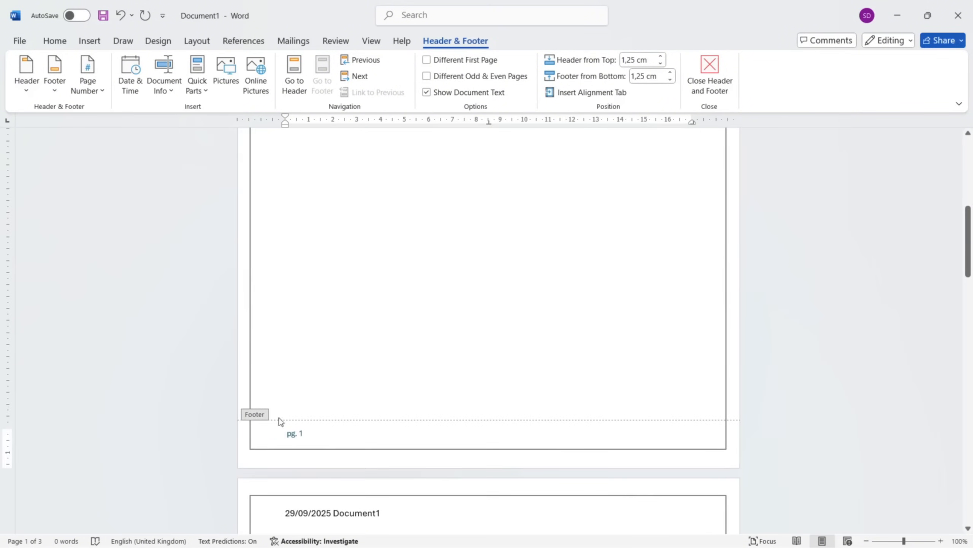
scroll(278, 420, down, 18)
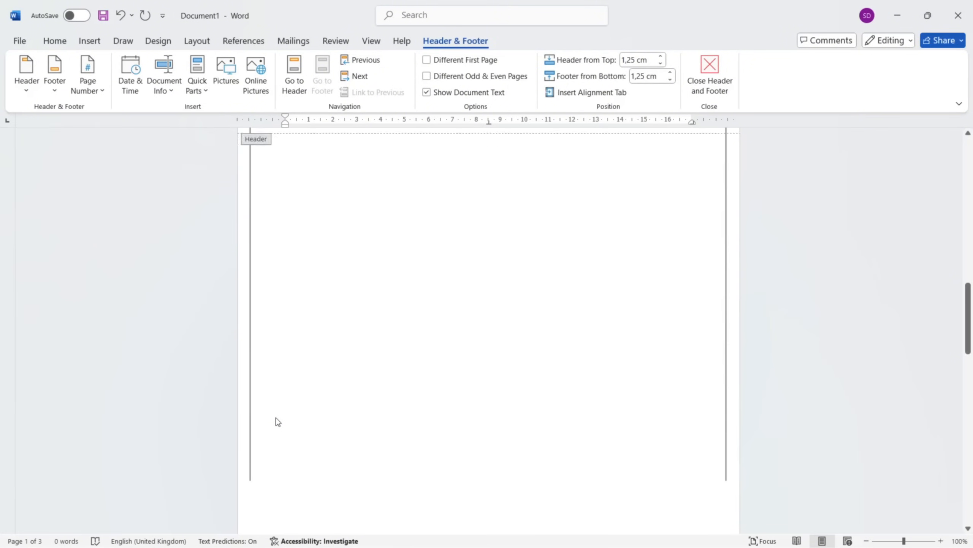
scroll(277, 420, down, 17)
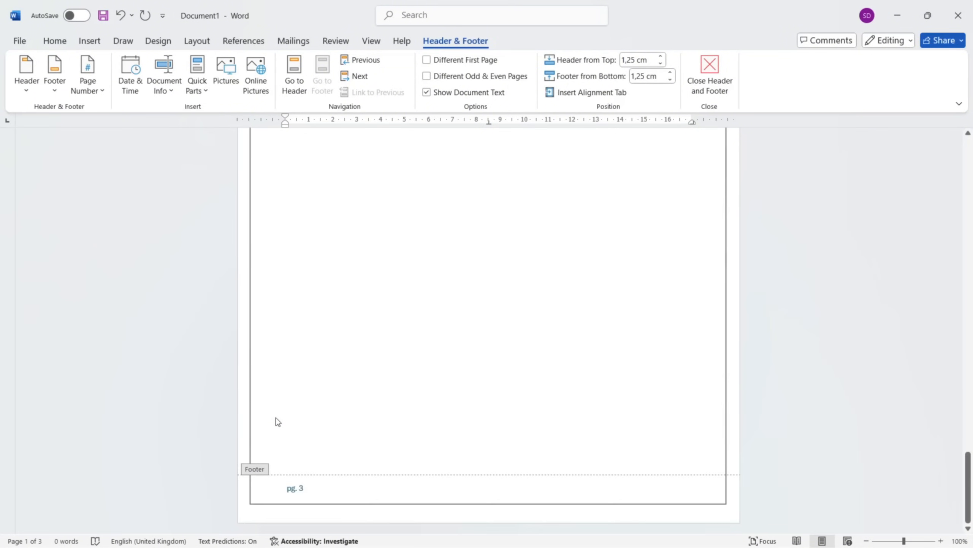
scroll(278, 421, up, 20)
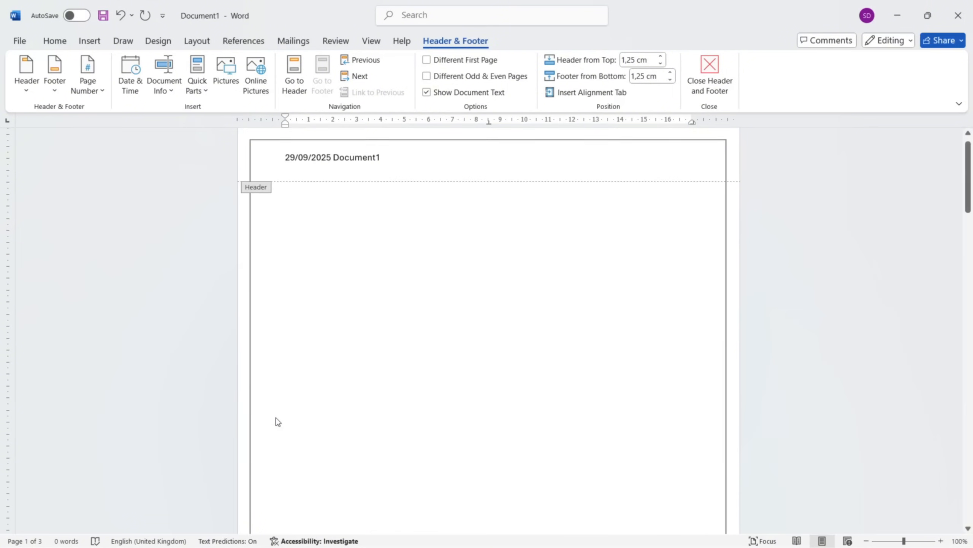
scroll(278, 422, down, 12)
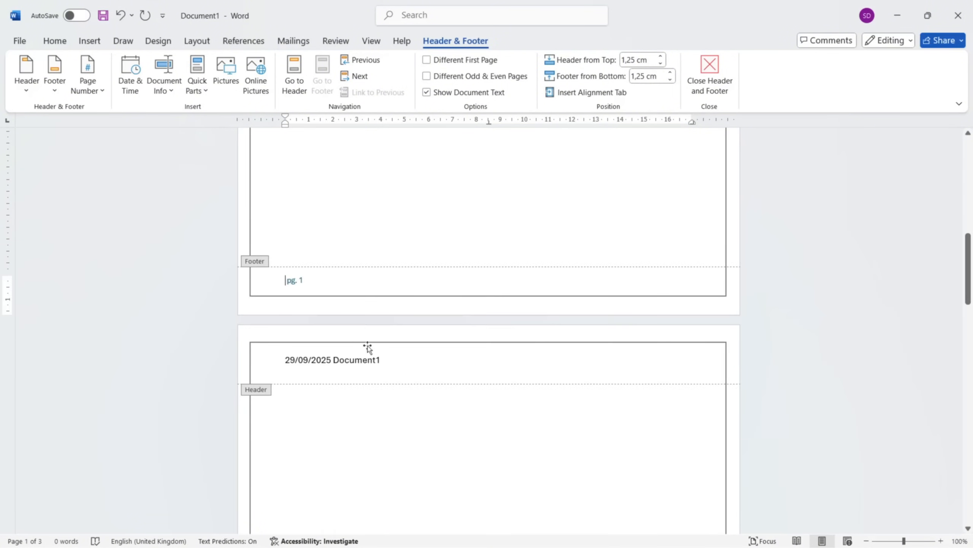
scroll(349, 380, up, 12)
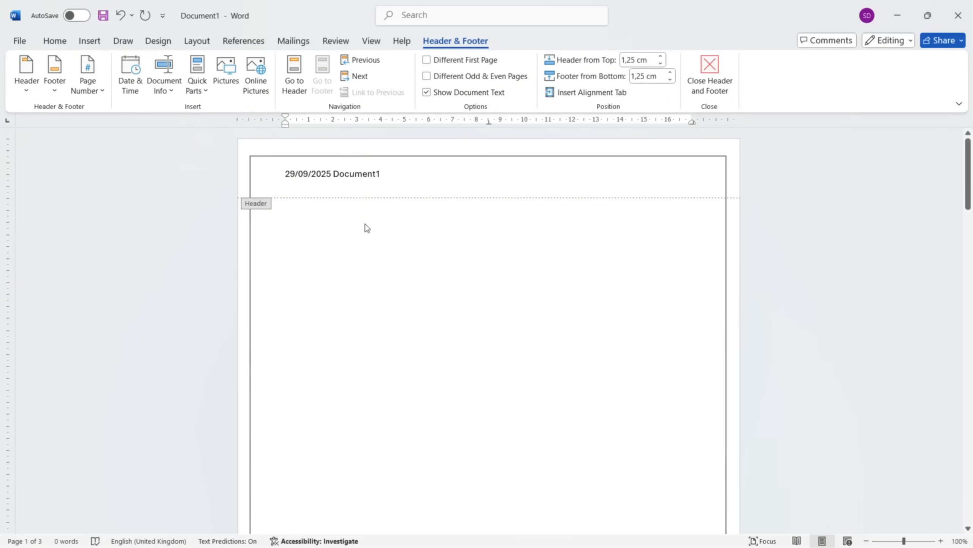
scroll(366, 227, down, 12)
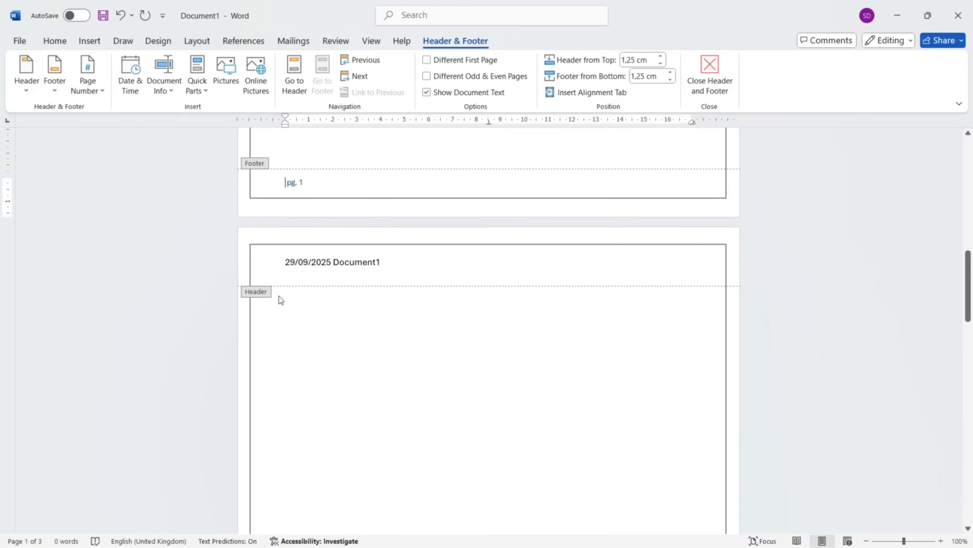
Right-align the file name after the date in the first page's header.
click(324, 242)
scroll(352, 286, down, 3)
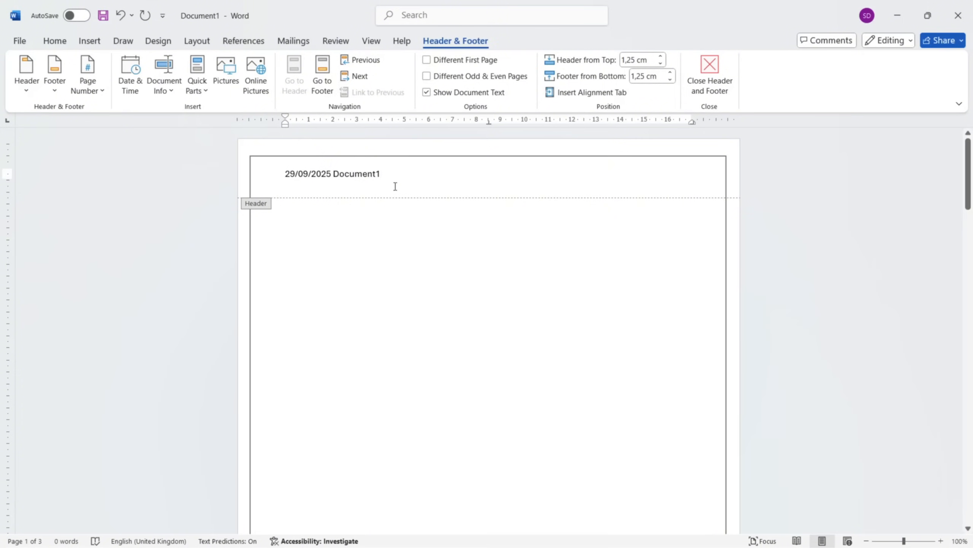
click(53, 41)
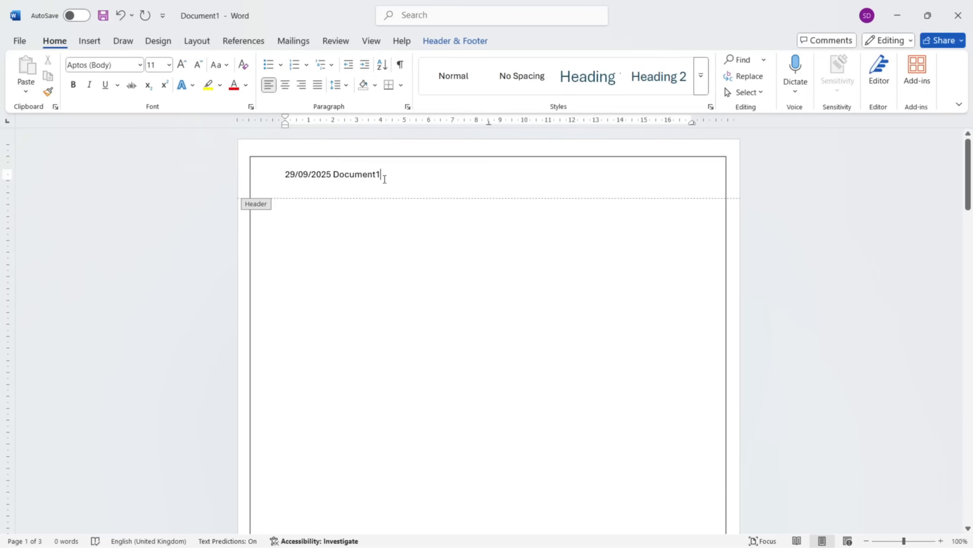
drag(384, 179, 334, 176)
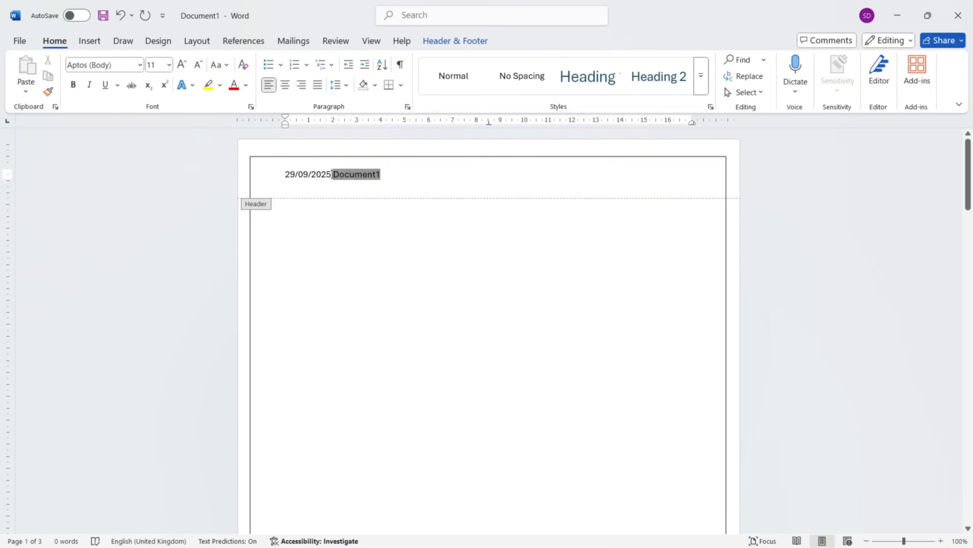
click(302, 85)
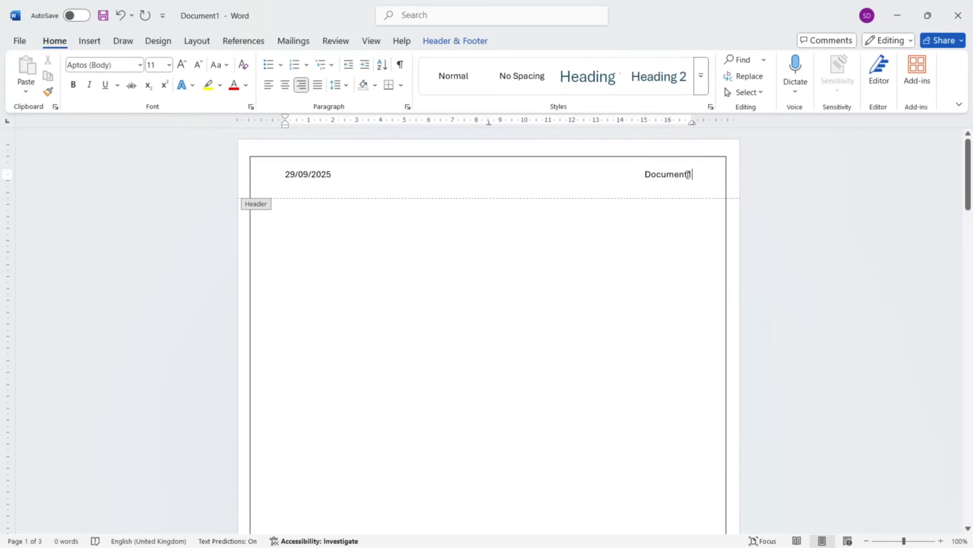
Make the file name in the header bold and italic and check the formatting on the next page.
drag(692, 174, 645, 174)
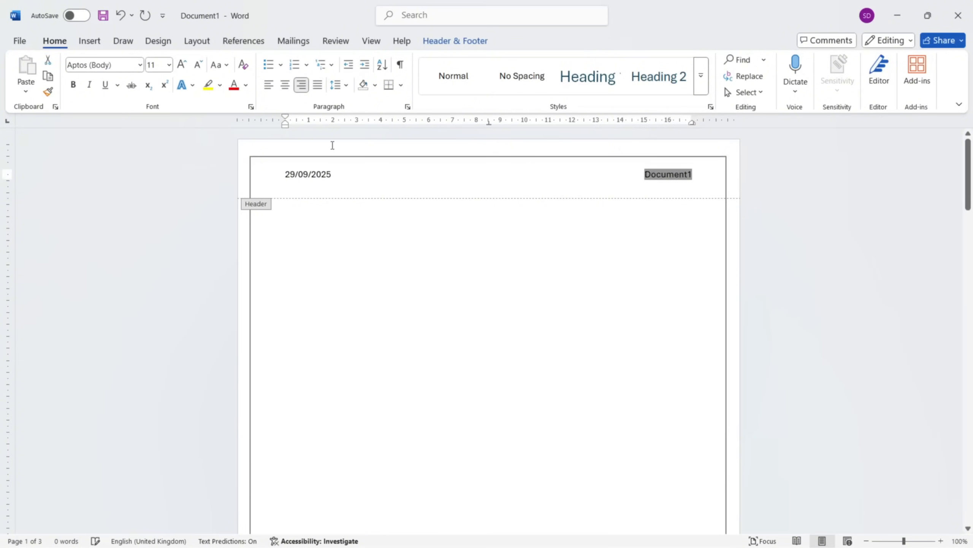
click(72, 85)
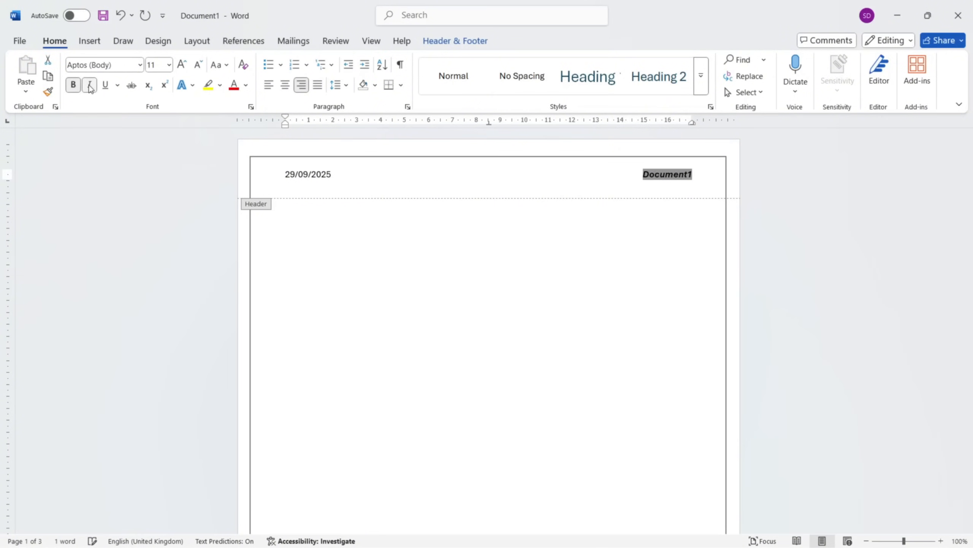
scroll(528, 198, down, 3)
scroll(528, 197, down, 5)
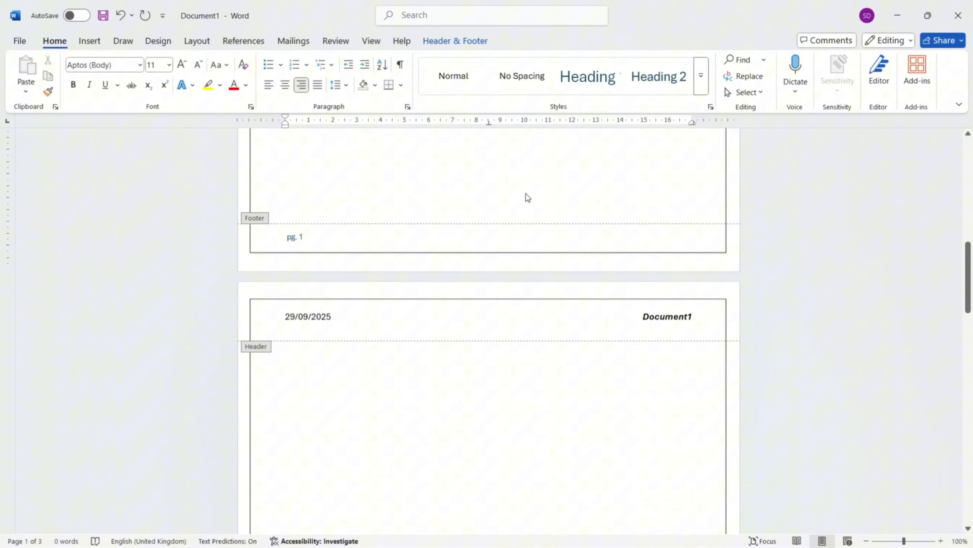
Apply the Heading 2 style to the page number text in the first page's footer.
click(301, 234)
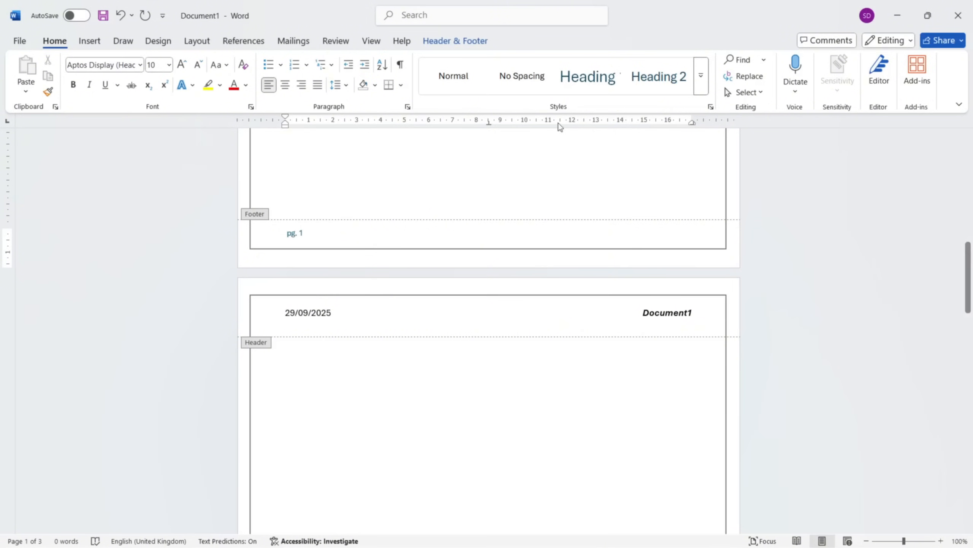
click(700, 86)
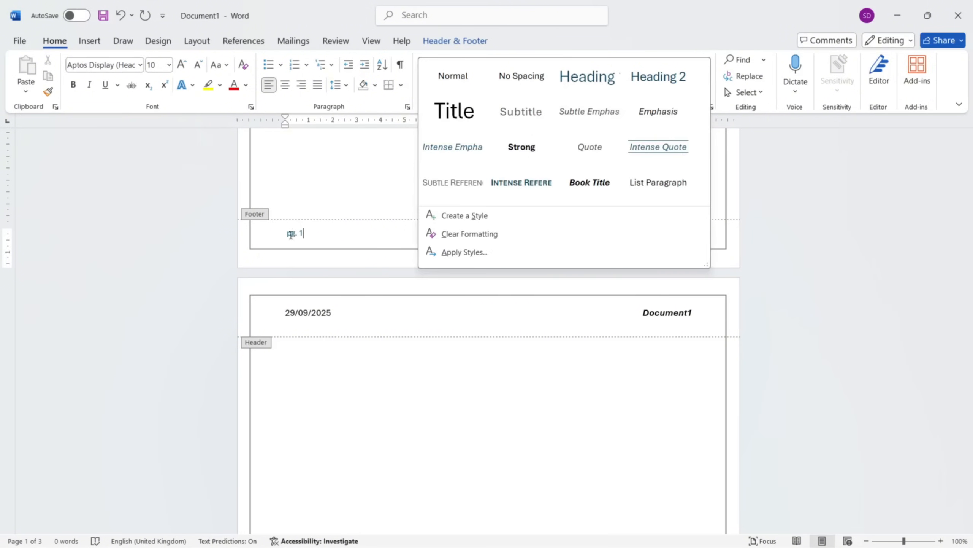
click(304, 231)
double_click(305, 232)
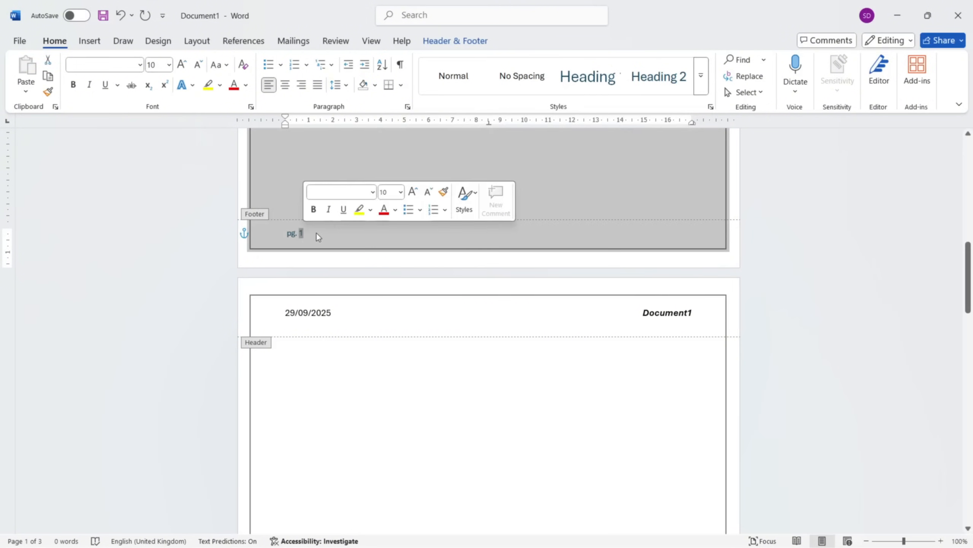
click(641, 88)
click(573, 212)
scroll(574, 214, up, 3)
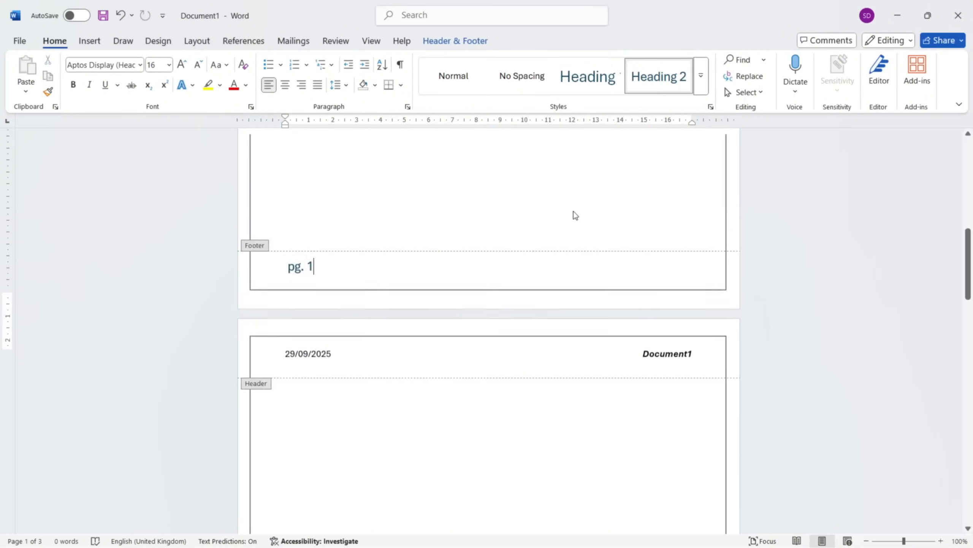
Add the text "Chapter 1" in the centre of the first page's header.
scroll(574, 211, down, 6)
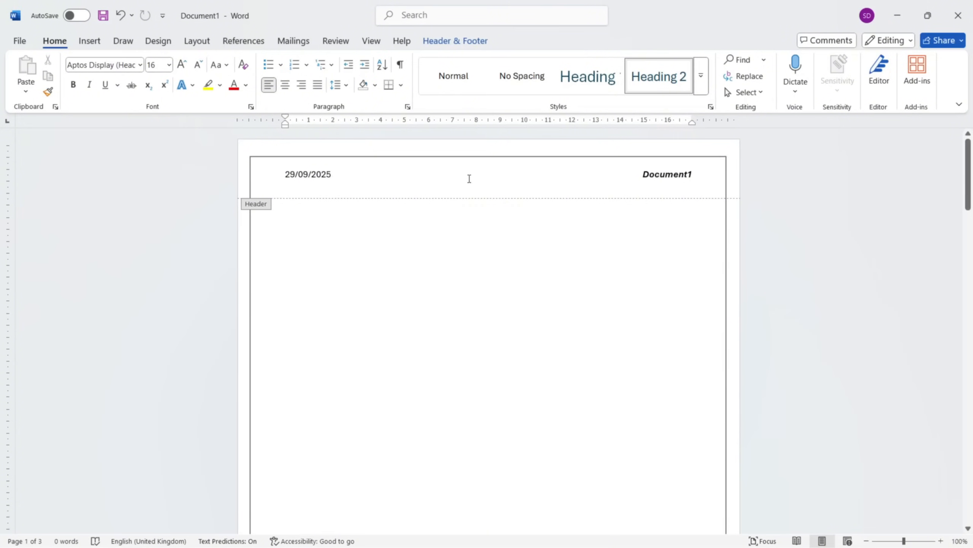
click(462, 176)
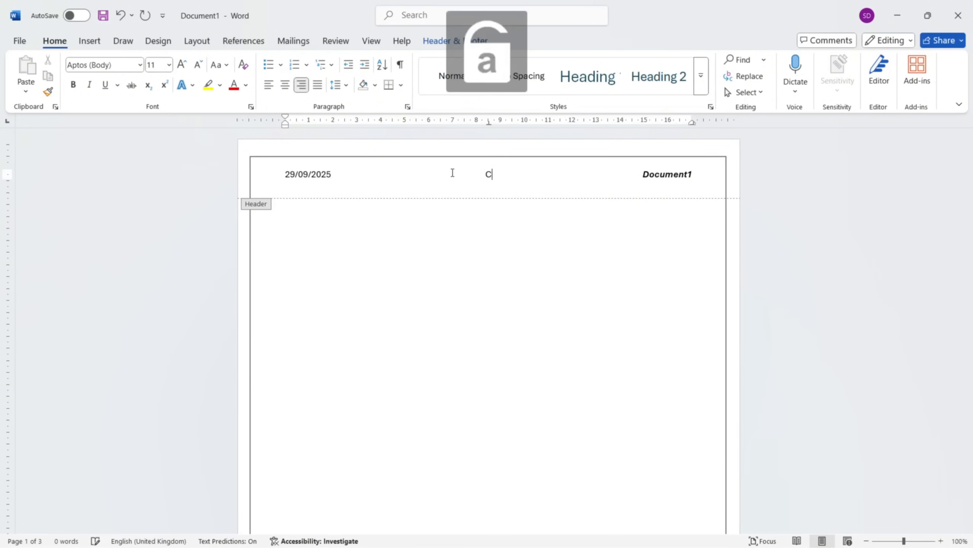
text(Chapter )
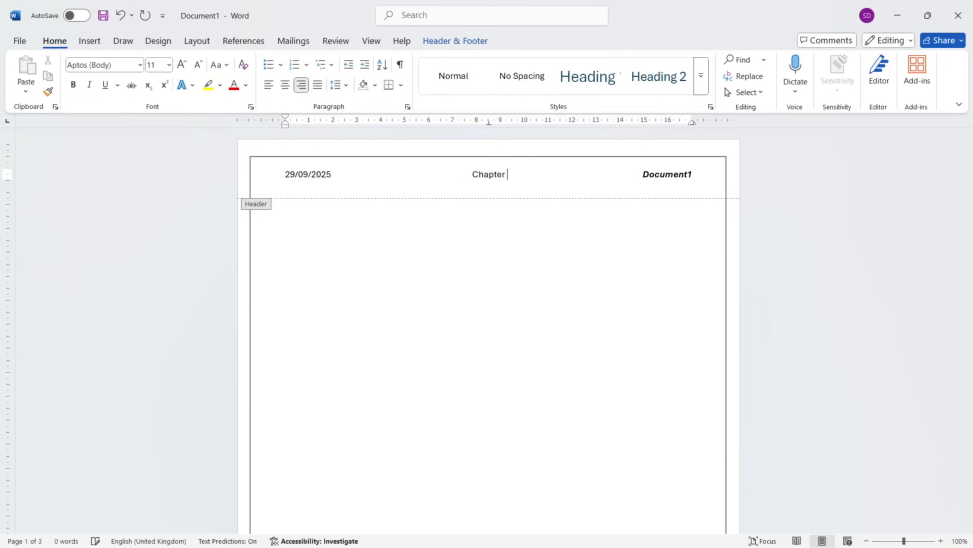
text(1)
Change the chapter text in the second page's header to "Chapter 2" and compare the headers on the other pages.
scroll(550, 305, down, 10)
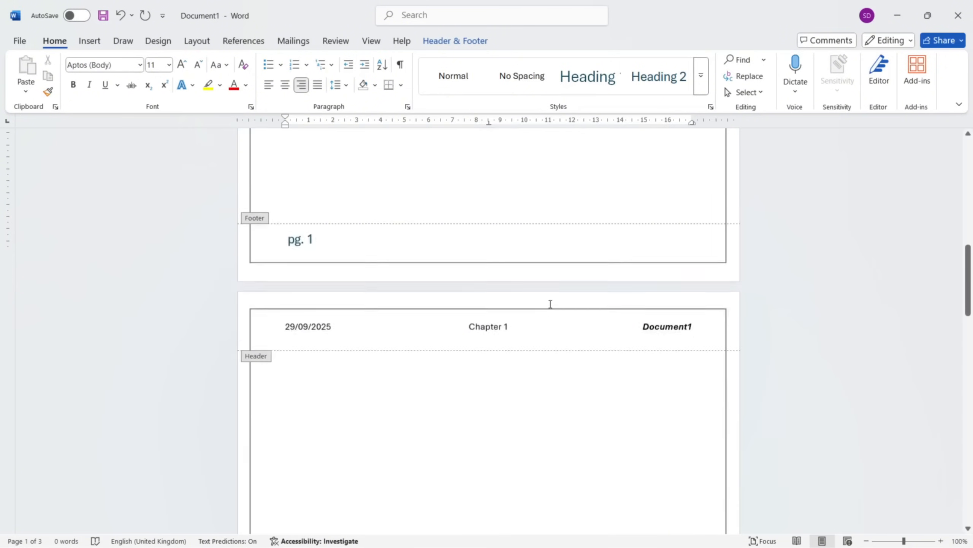
scroll(550, 304, down, 3)
click(509, 209)
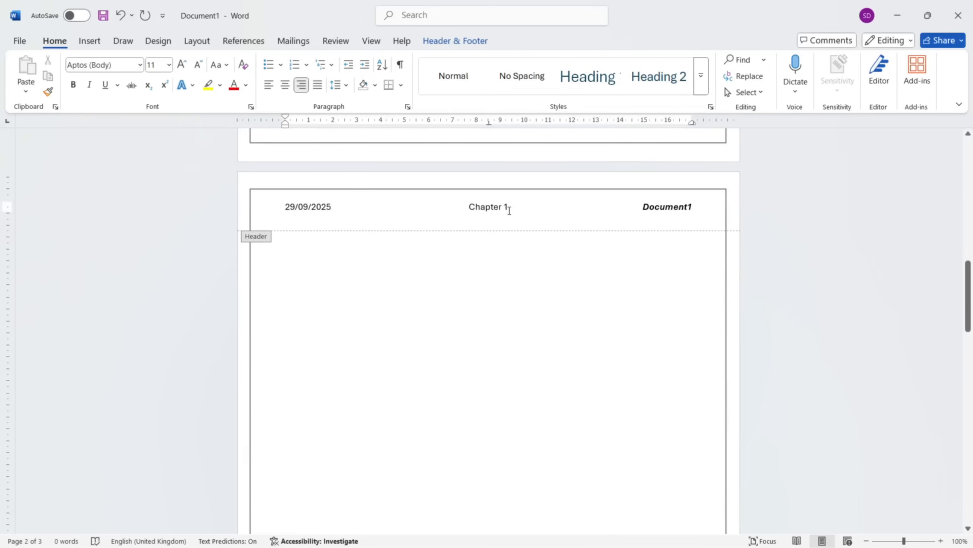
key(BackSpace)
text(2)
scroll(498, 353, down, 3)
scroll(489, 309, up, 2)
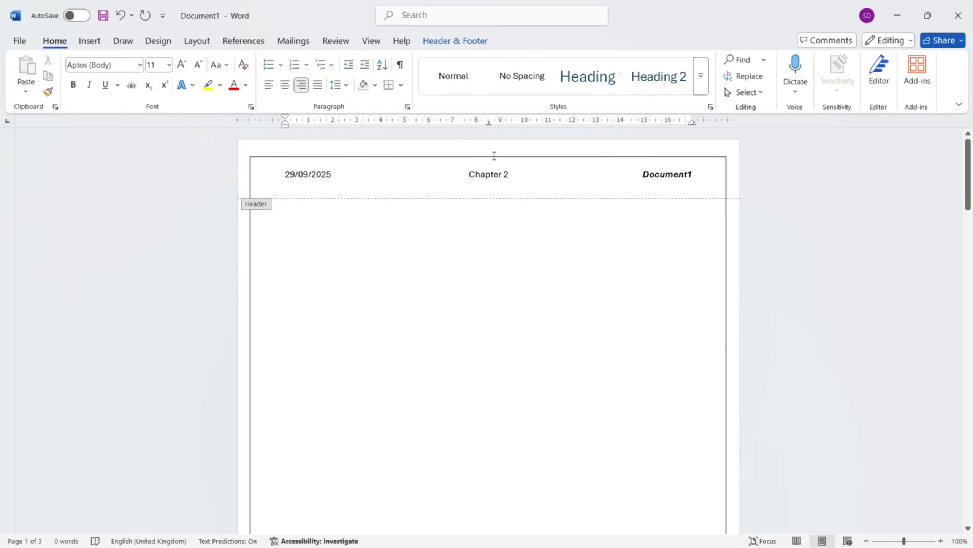
click(509, 174)
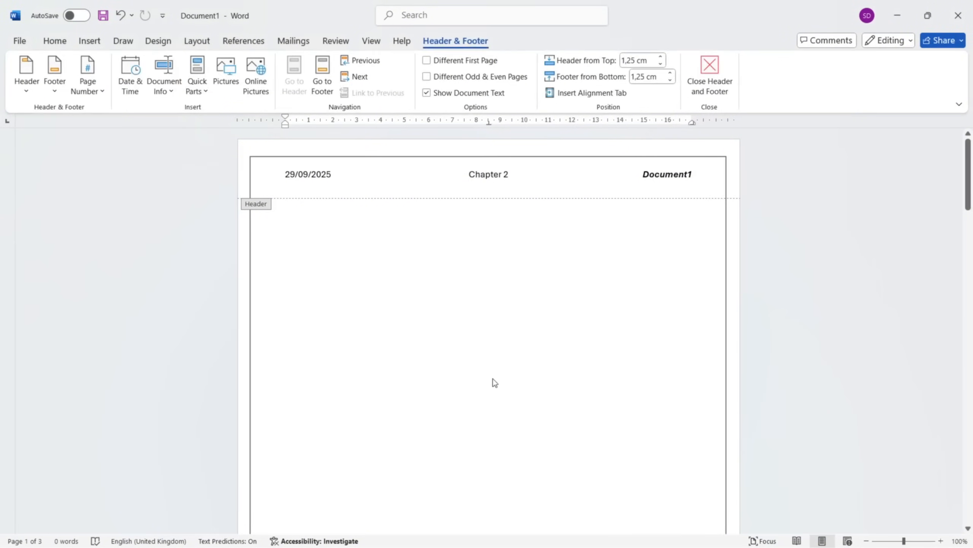
scroll(493, 379, down, 10)
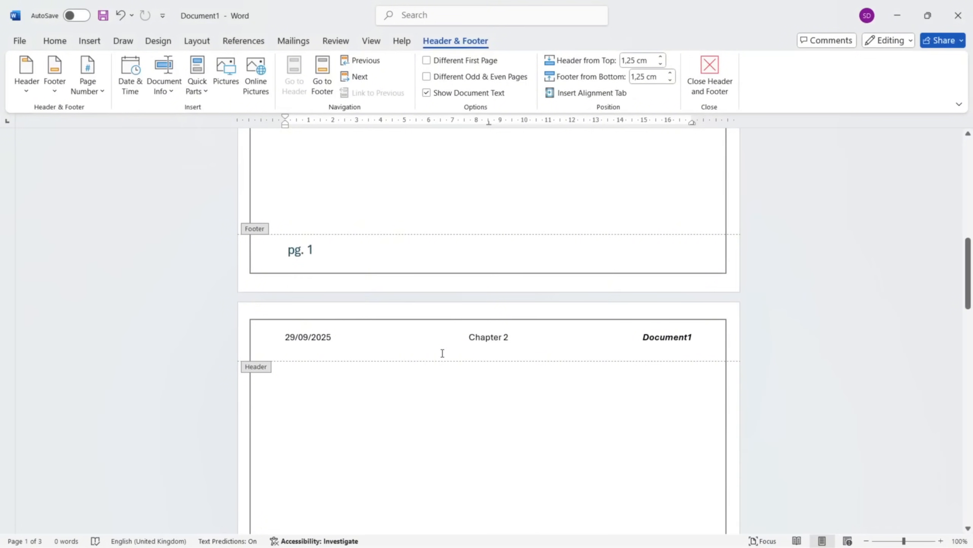
scroll(444, 318, down, 5)
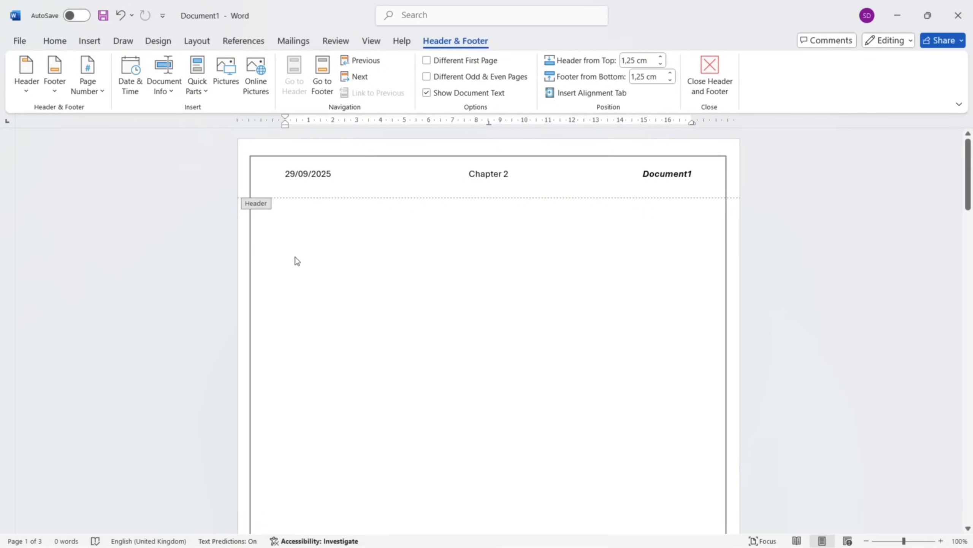
Leave the header and fill the document body with sample text generated by =rand(), running the formula twice.
double_click(291, 239)
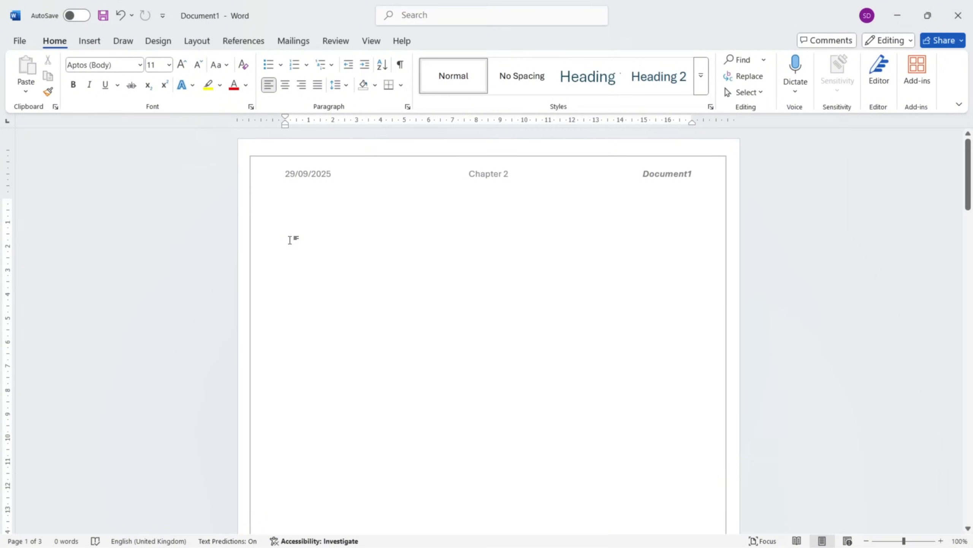
text(=ra)
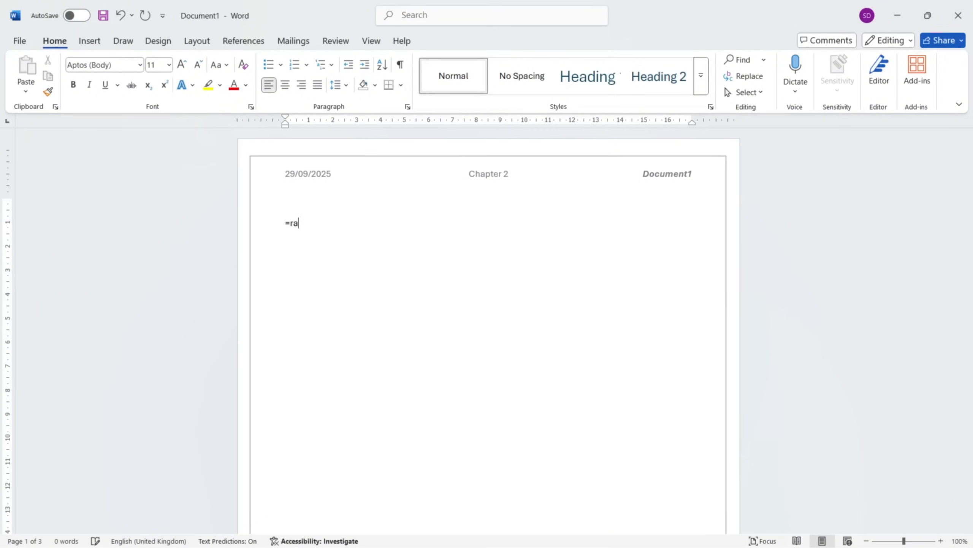
text(nd()
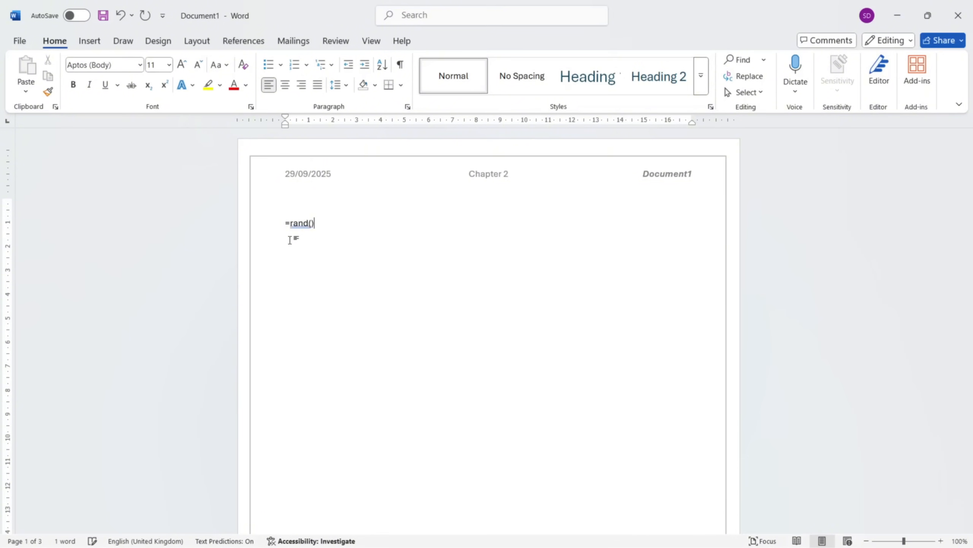
text())
key(Return)
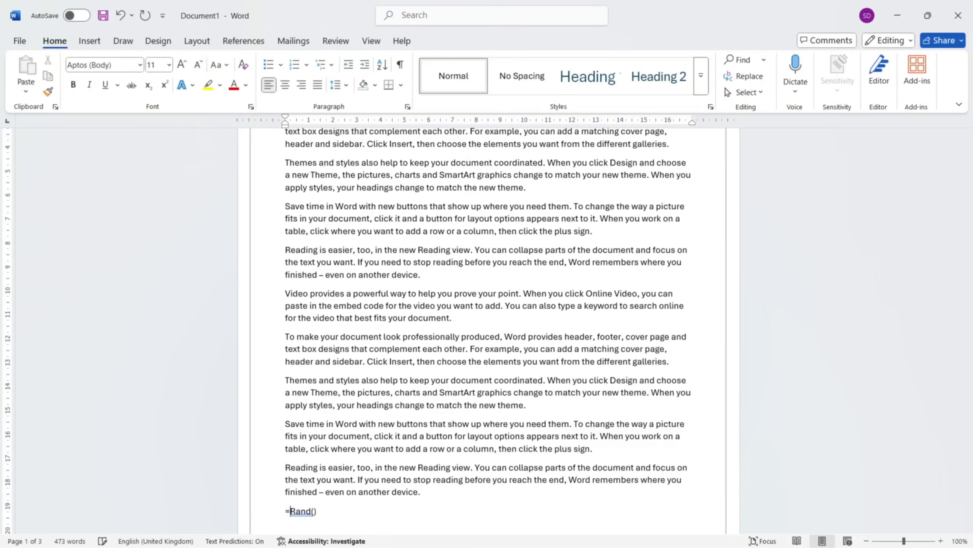
key(Return)
scroll(489, 329, up, 2)
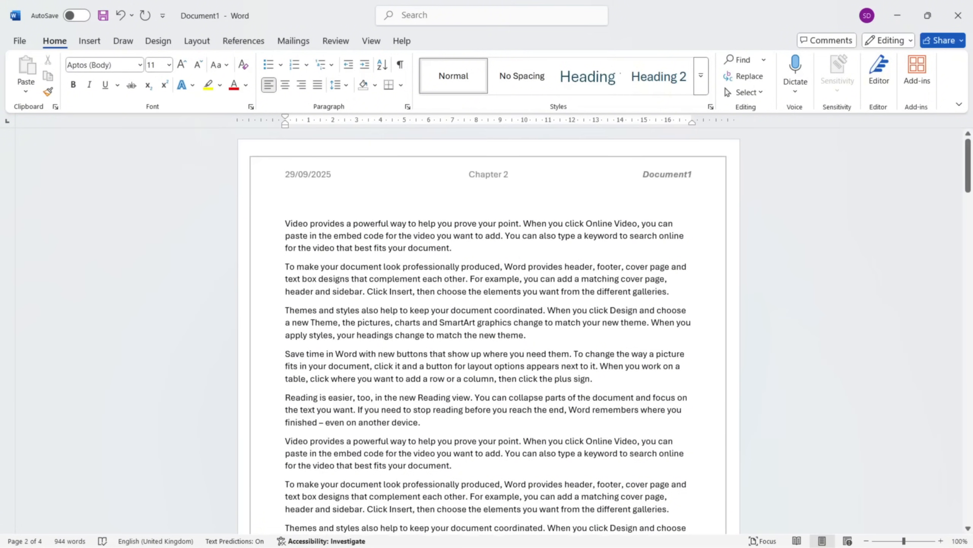
scroll(478, 421, down, 5)
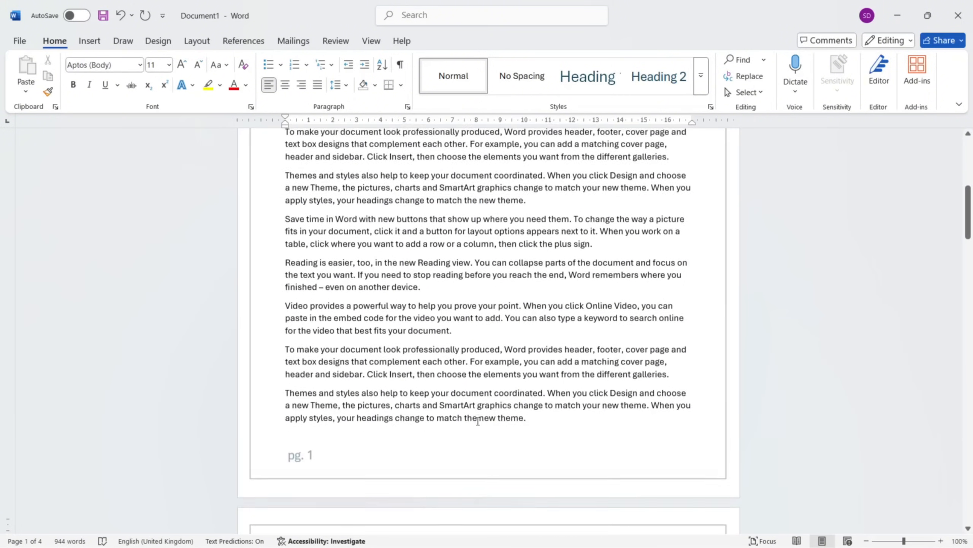
Insert a continuous section break after the last paragraph on page 1.
click(529, 346)
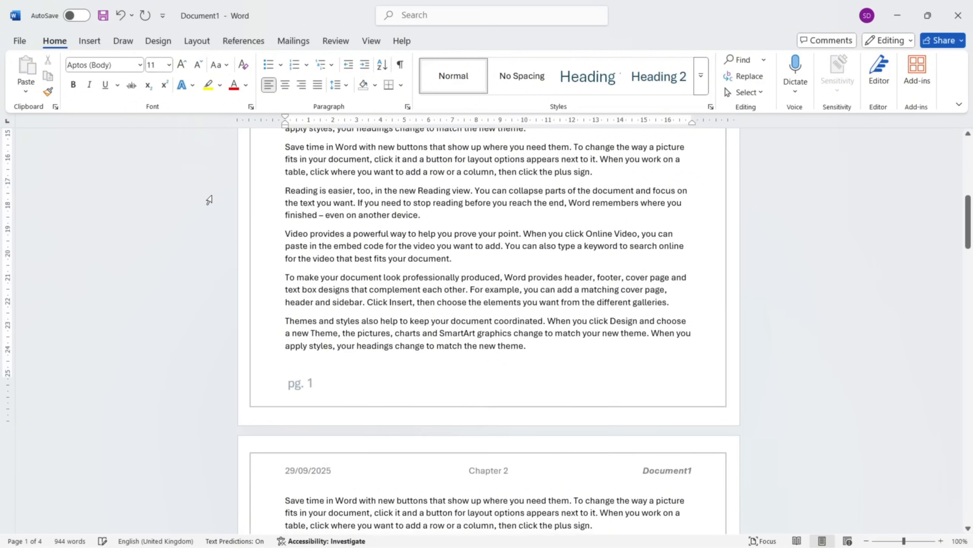
click(90, 41)
click(202, 41)
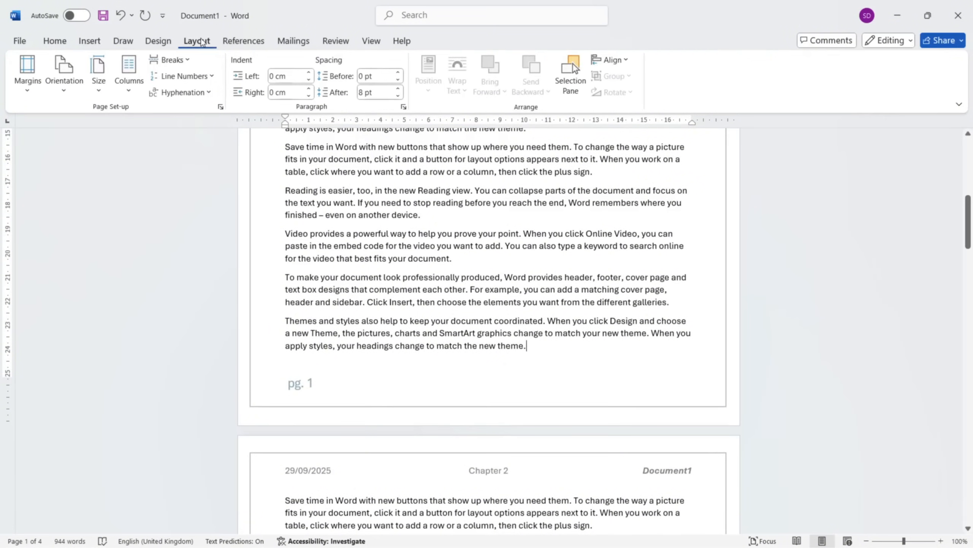
click(170, 59)
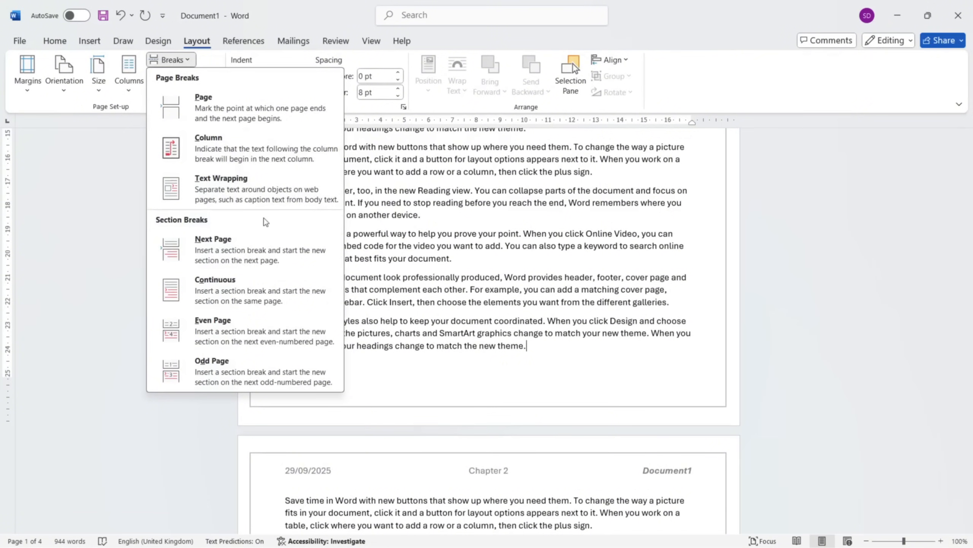
click(249, 298)
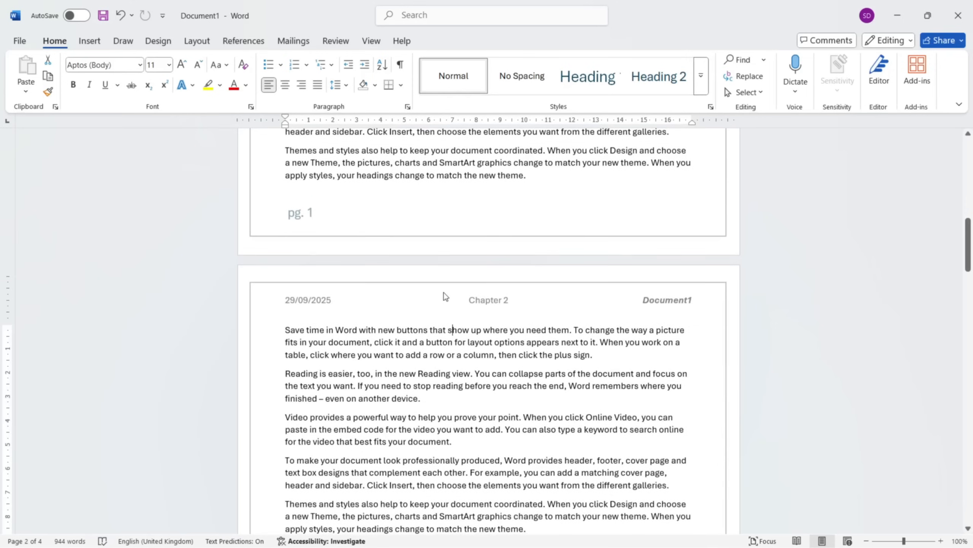
Unlink the second section's header from the previous section and return to the document body.
scroll(446, 296, up, 7)
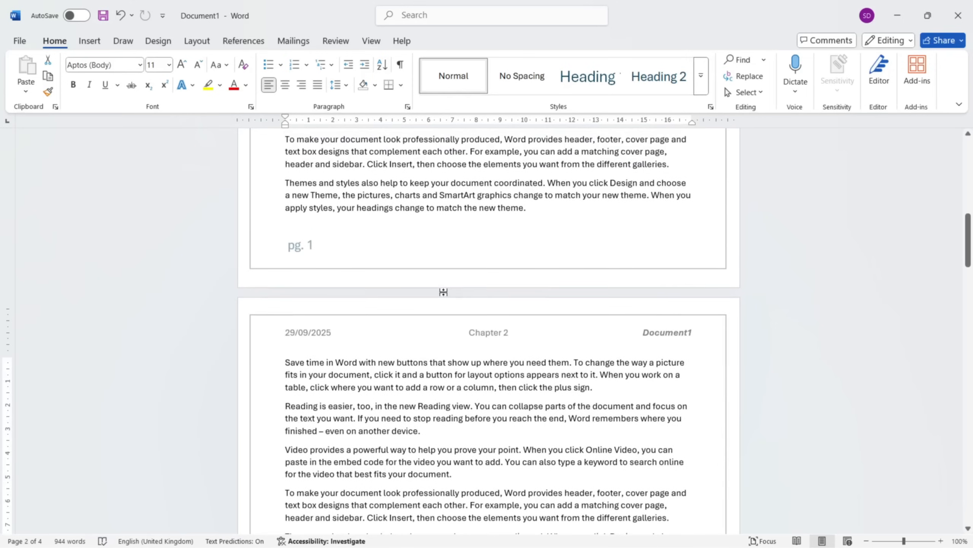
scroll(444, 293, up, 5)
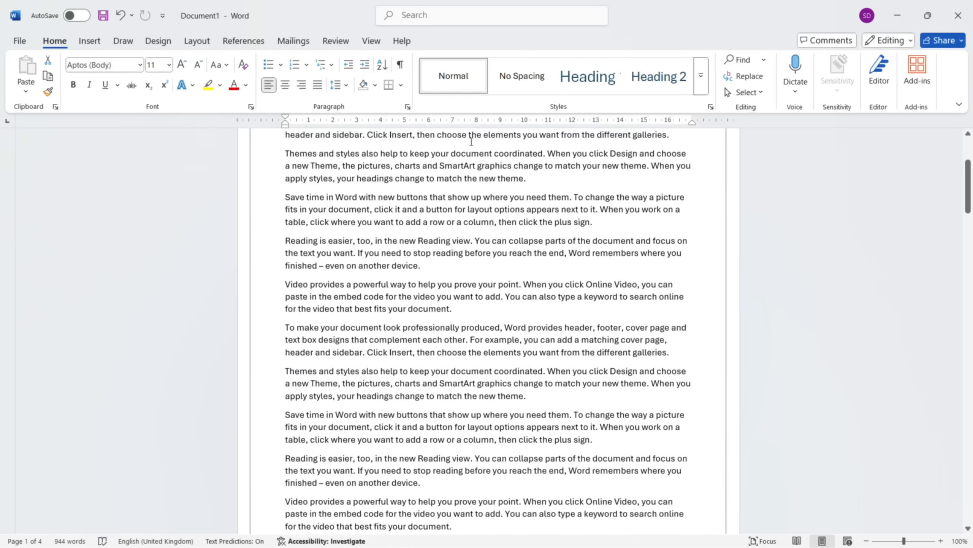
scroll(459, 291, down, 17)
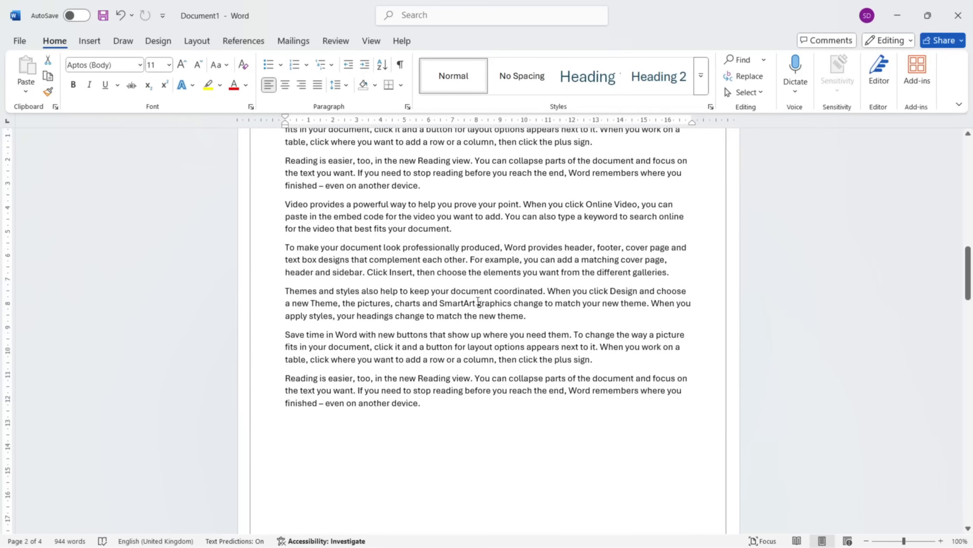
scroll(478, 301, up, 2)
scroll(478, 301, up, 1)
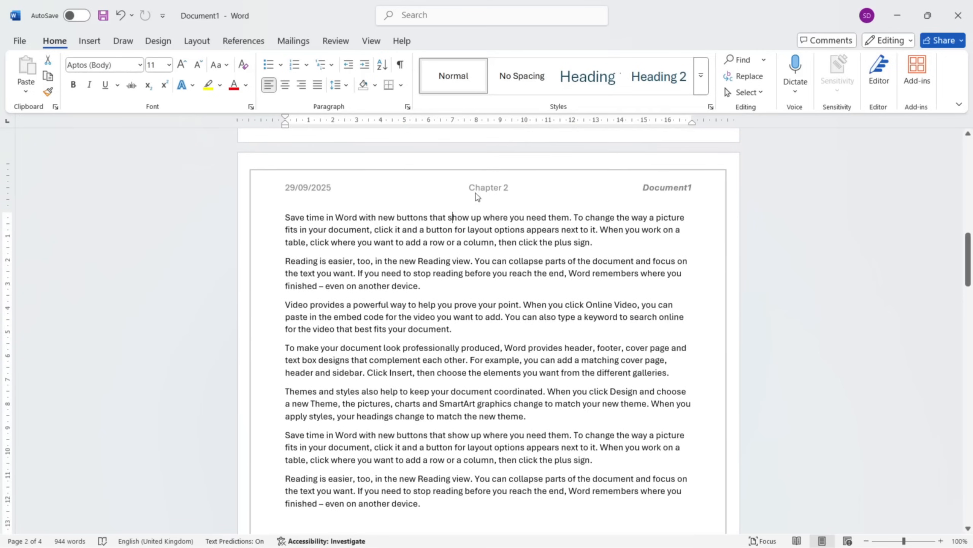
double_click(462, 198)
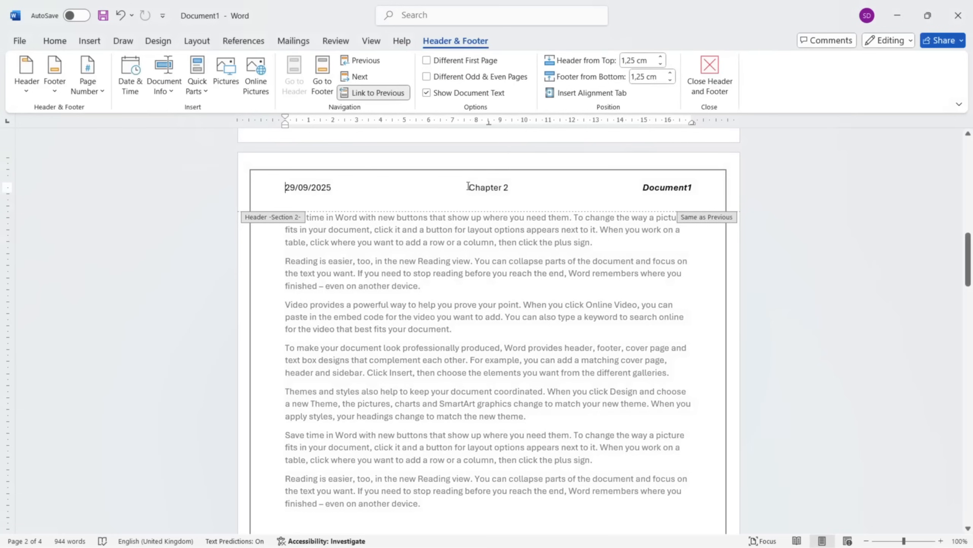
drag(468, 186, 509, 189)
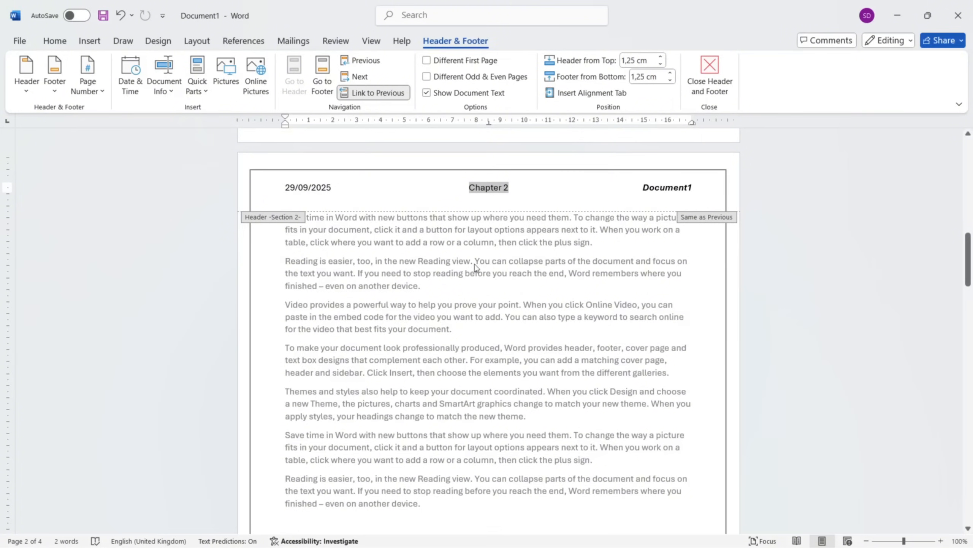
click(370, 98)
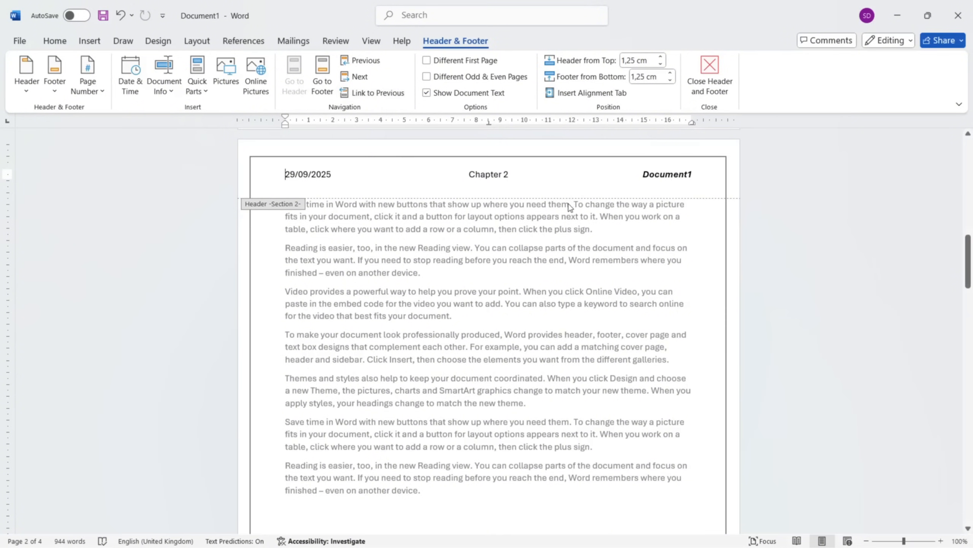
double_click(525, 270)
Change the chapter text in the first section's header to "Chapter 1" and check the headers on the following pages.
scroll(498, 230, up, 10)
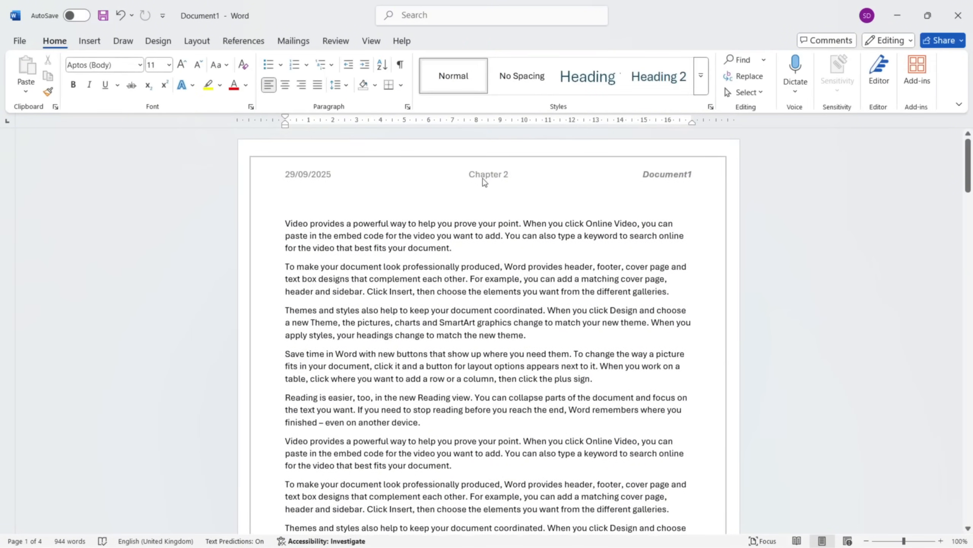
double_click(485, 178)
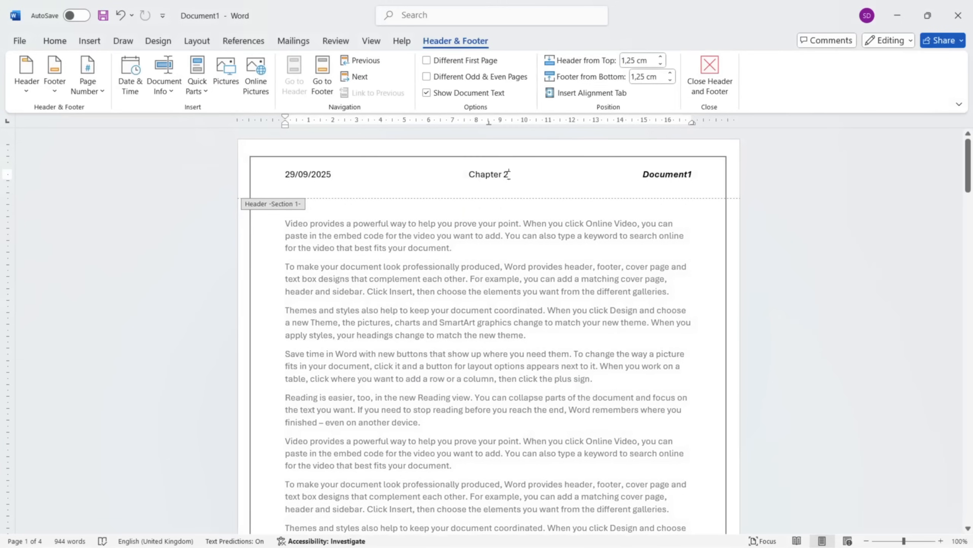
key(BackSpace)
text(1)
double_click(551, 310)
scroll(441, 190, down, 15)
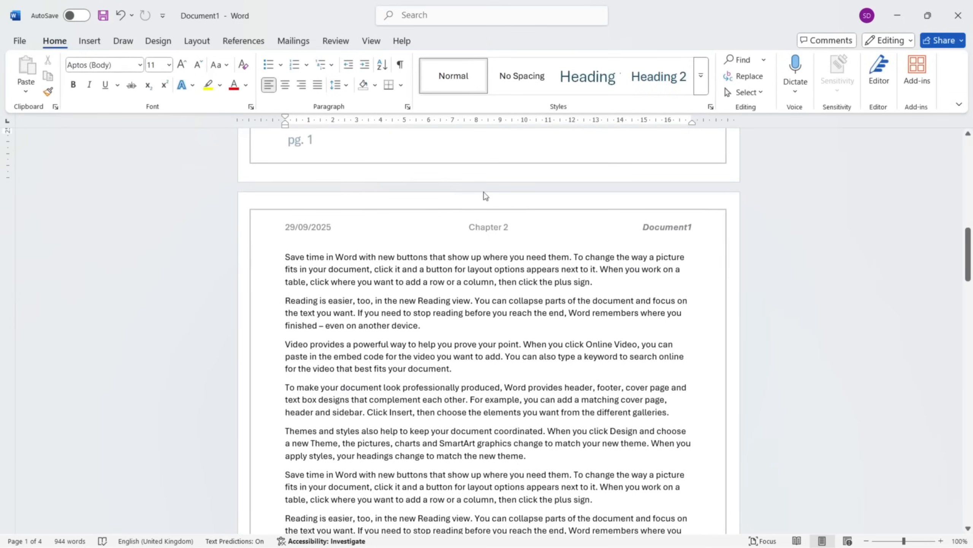
scroll(499, 301, down, 15)
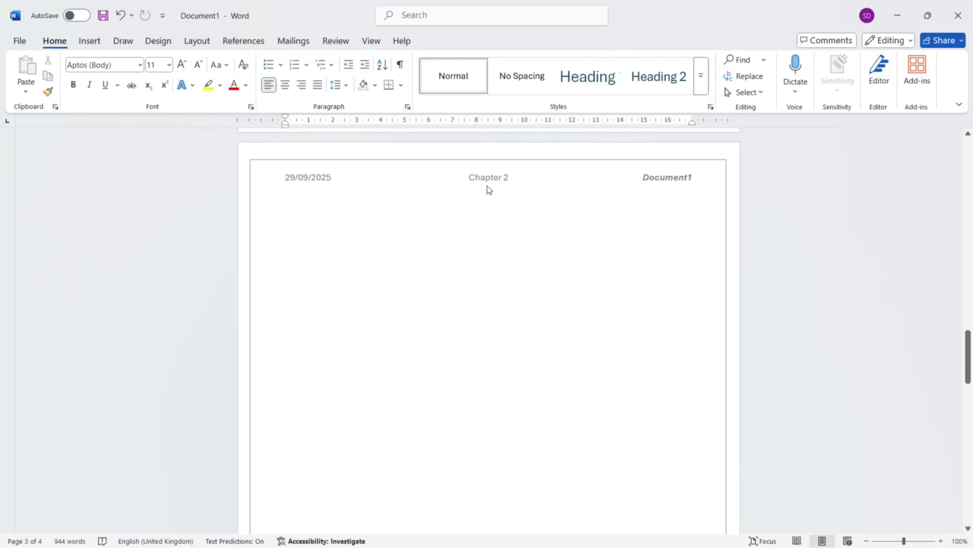
scroll(494, 187, up, 3)
scroll(498, 268, up, 2)
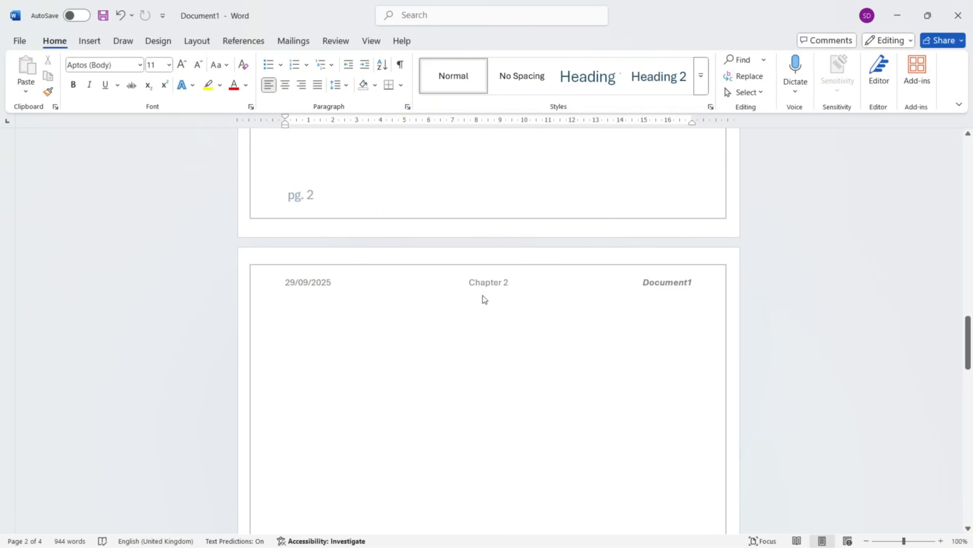
Set the first section's header distance from the top of the page to 1,2 cm.
scroll(483, 297, up, 13)
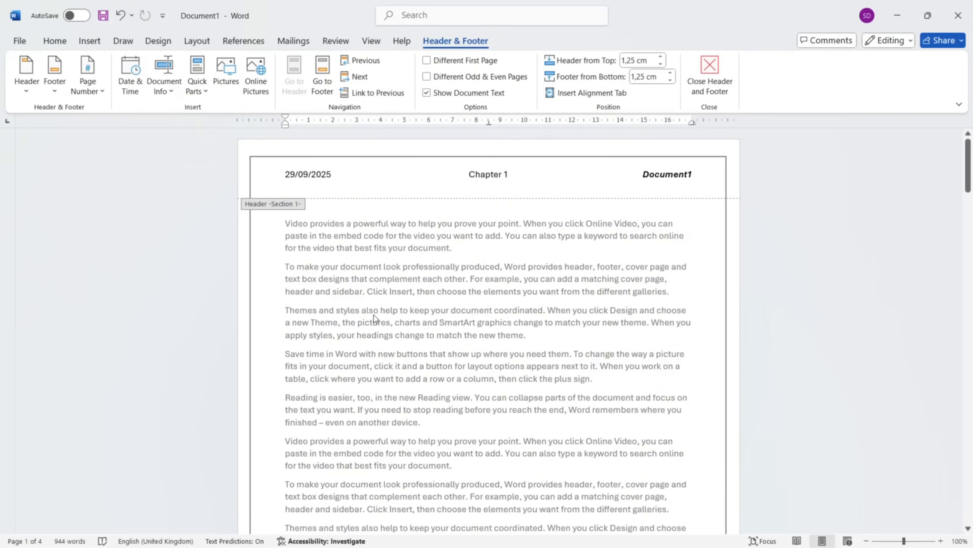
scroll(502, 300, down, 5)
scroll(500, 300, up, 5)
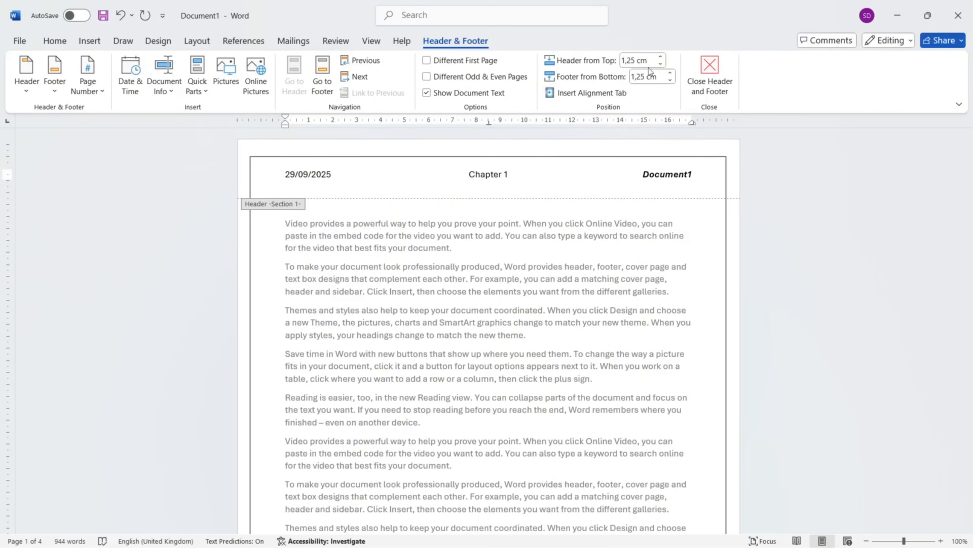
click(662, 58)
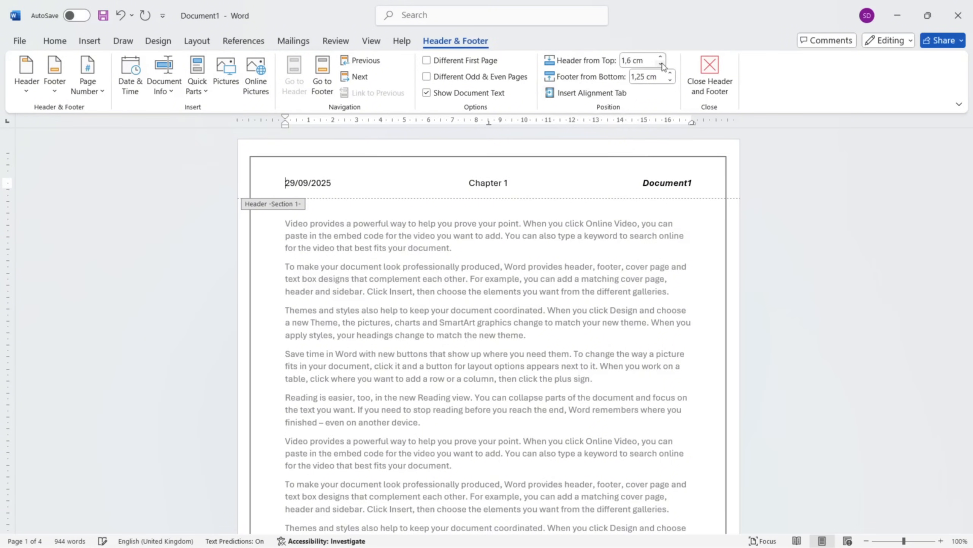
click(660, 64)
click(661, 64)
click(661, 64)
Set the first section's footer distance from the bottom of the page to 1,6 cm.
scroll(541, 312, down, 5)
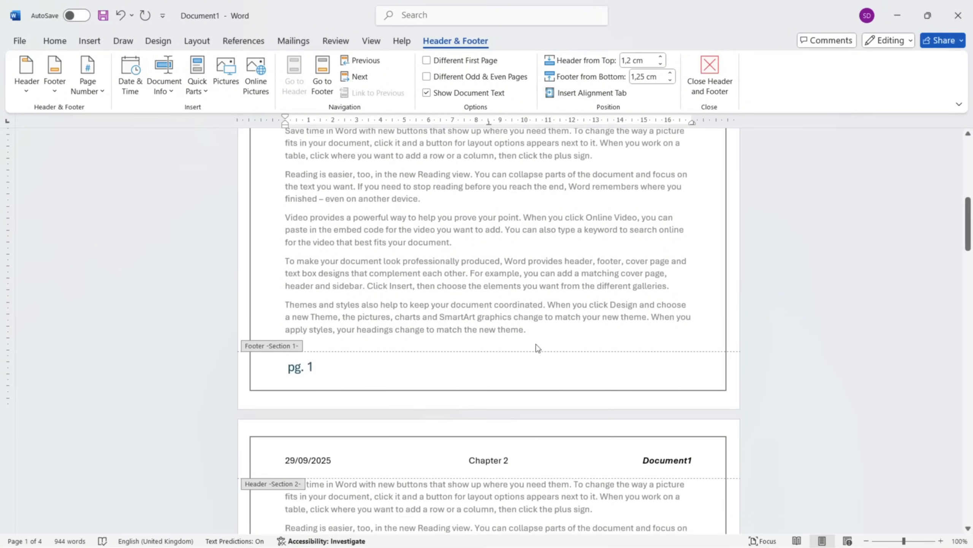
click(488, 377)
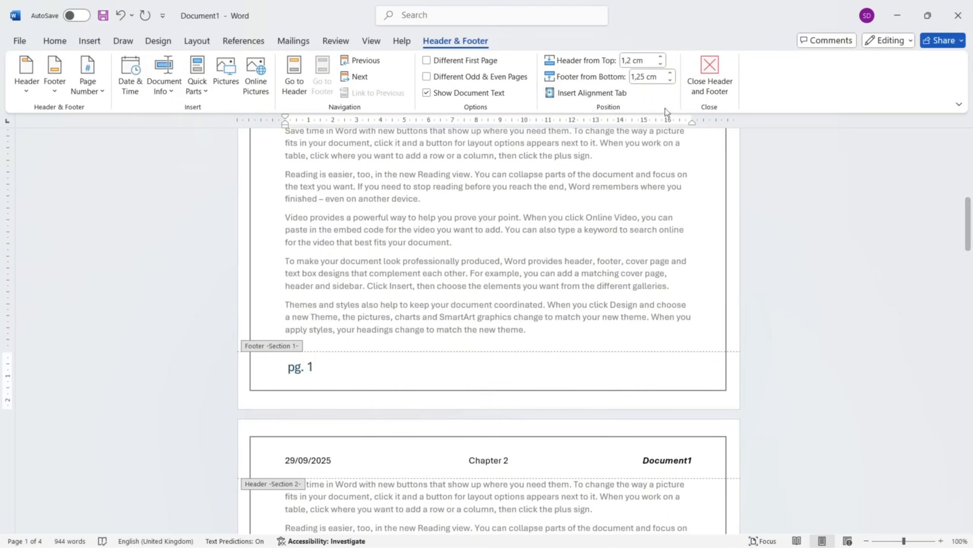
click(671, 73)
click(671, 73)
click(671, 74)
click(671, 80)
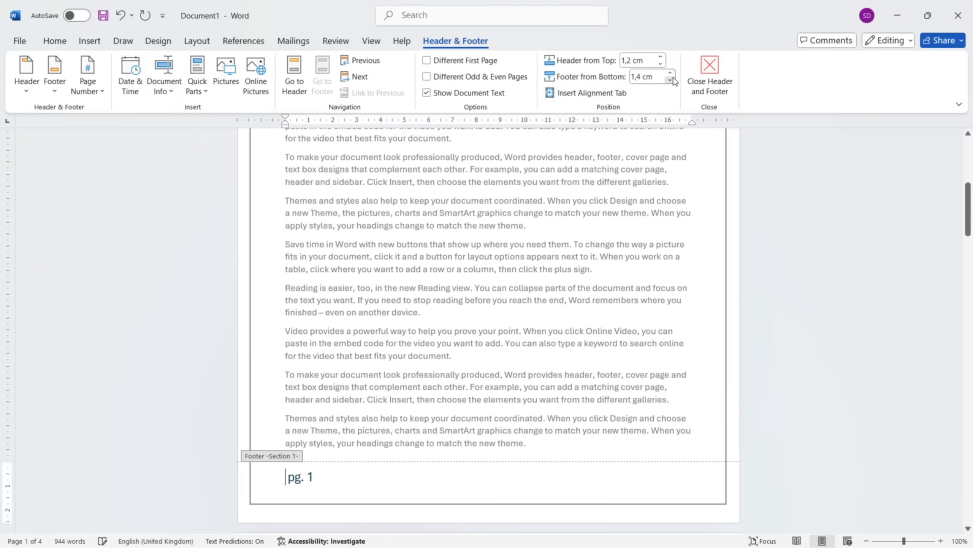
click(671, 80)
click(670, 79)
click(671, 80)
click(671, 73)
click(671, 73)
click(671, 73)
click(671, 73)
click(672, 74)
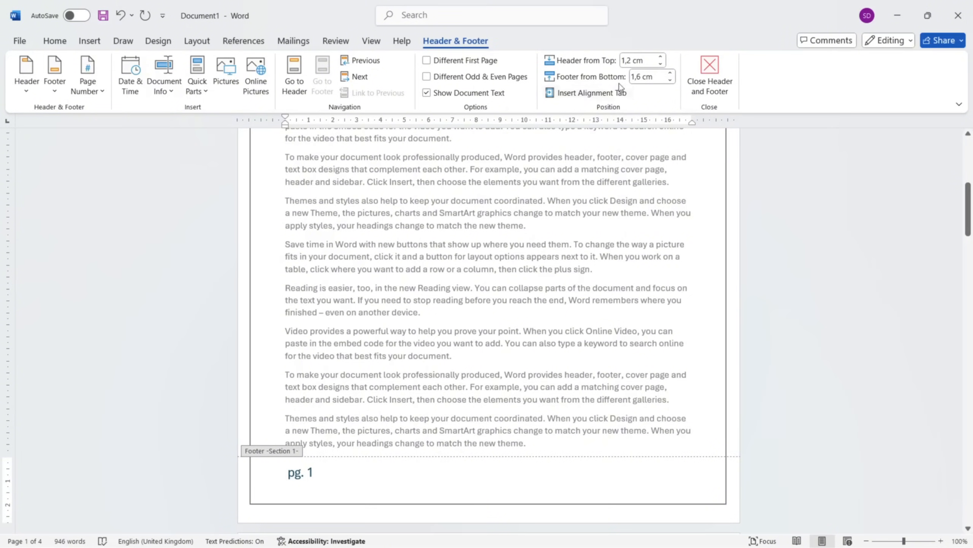
View the alignment tab options for the footer without inserting one, and return to the document body.
click(580, 95)
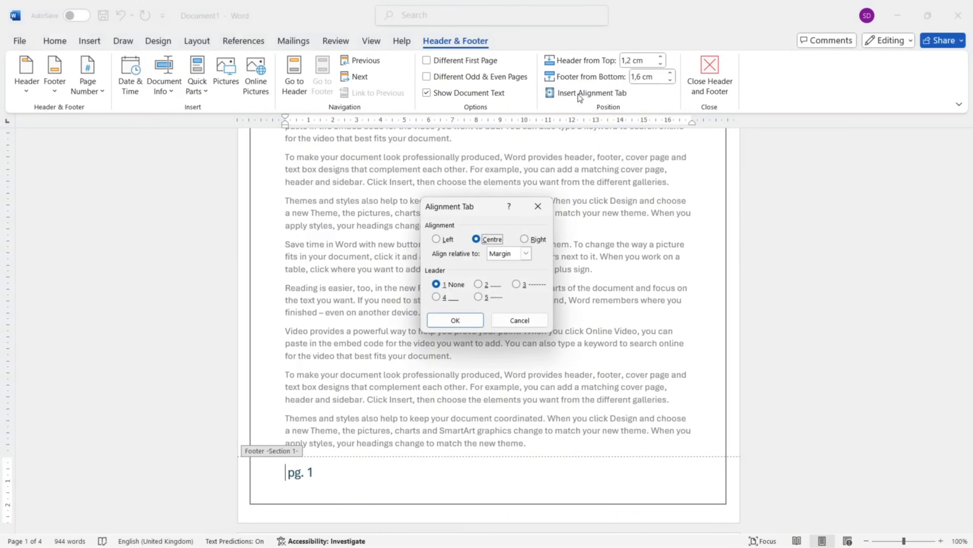
click(539, 206)
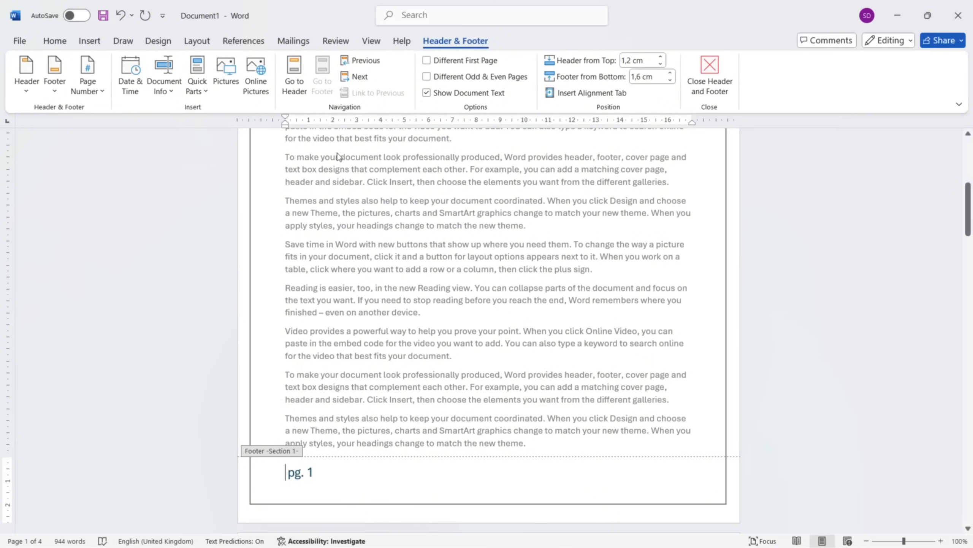
scroll(479, 207, up, 10)
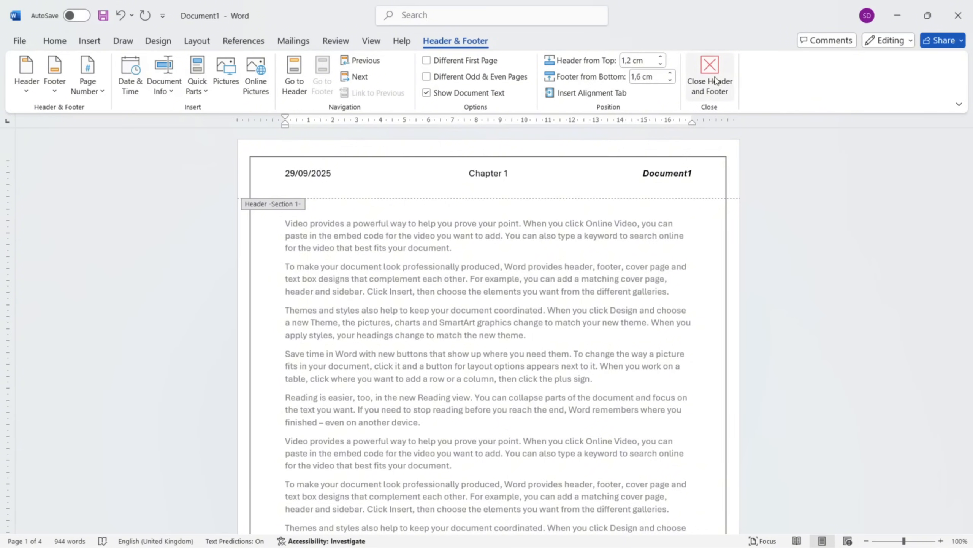
click(731, 78)
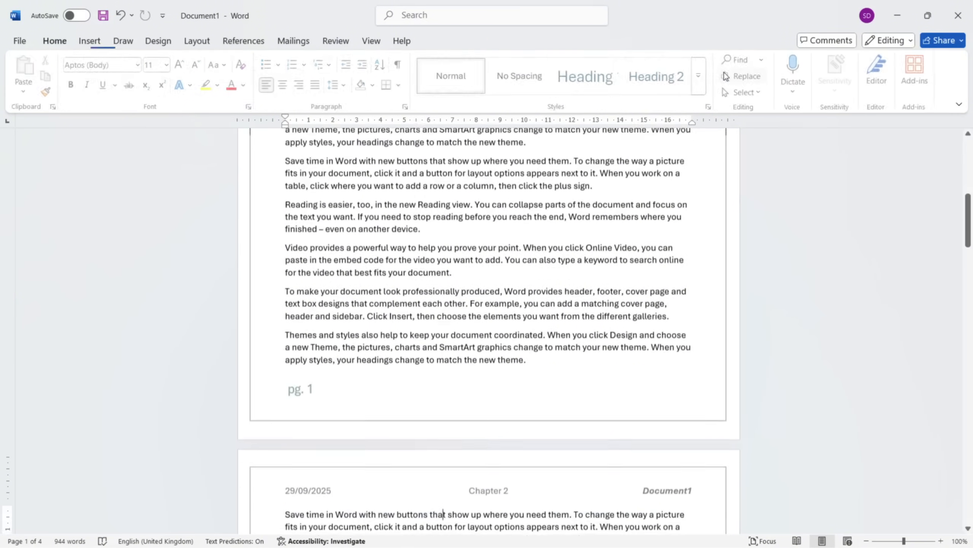
Examine the placement of the headers and footers on the document's pages.
scroll(500, 306, up, 10)
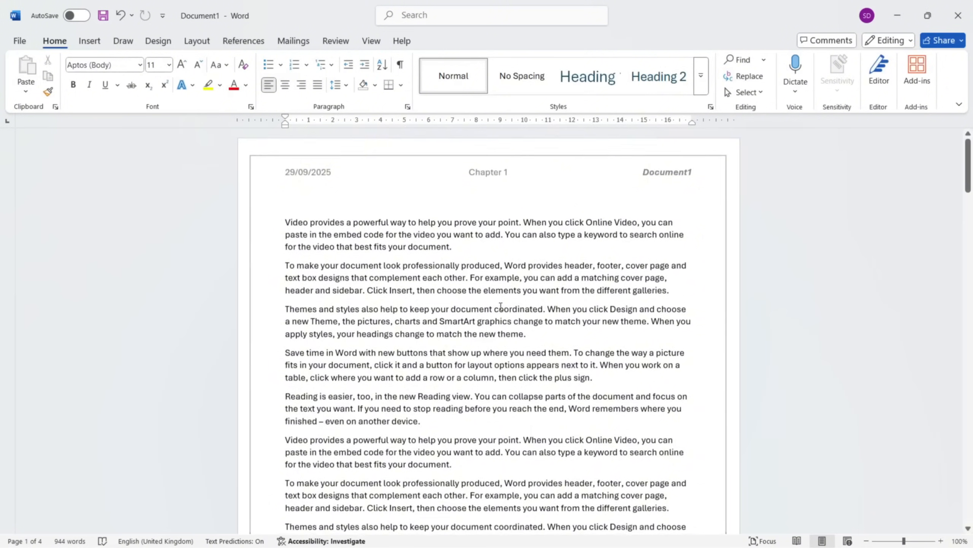
scroll(500, 307, down, 7)
scroll(500, 307, up, 6)
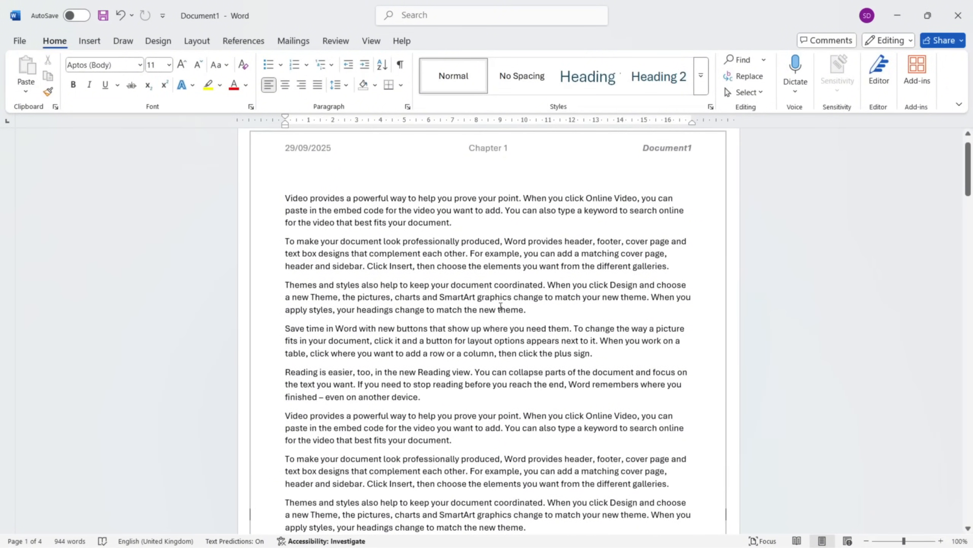
scroll(500, 307, down, 7)
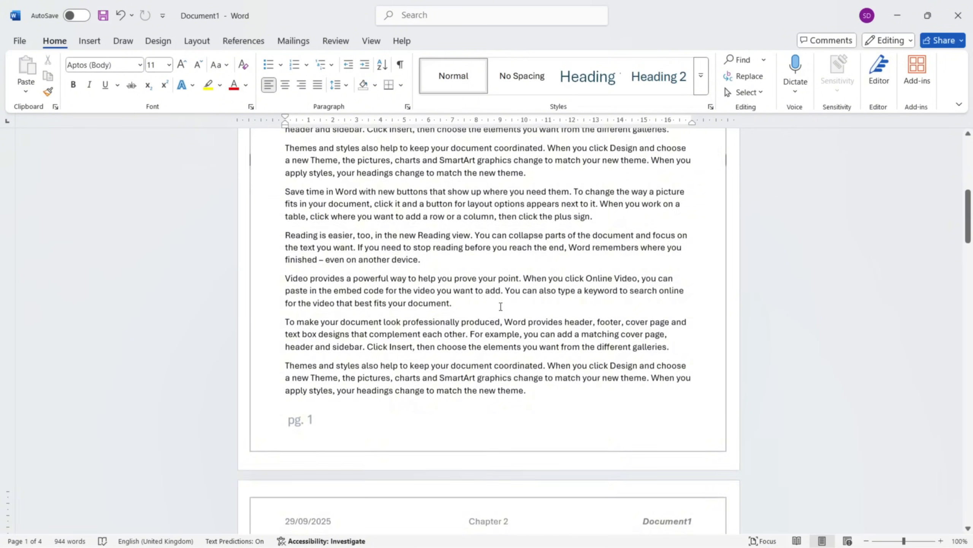
scroll(501, 306, up, 8)
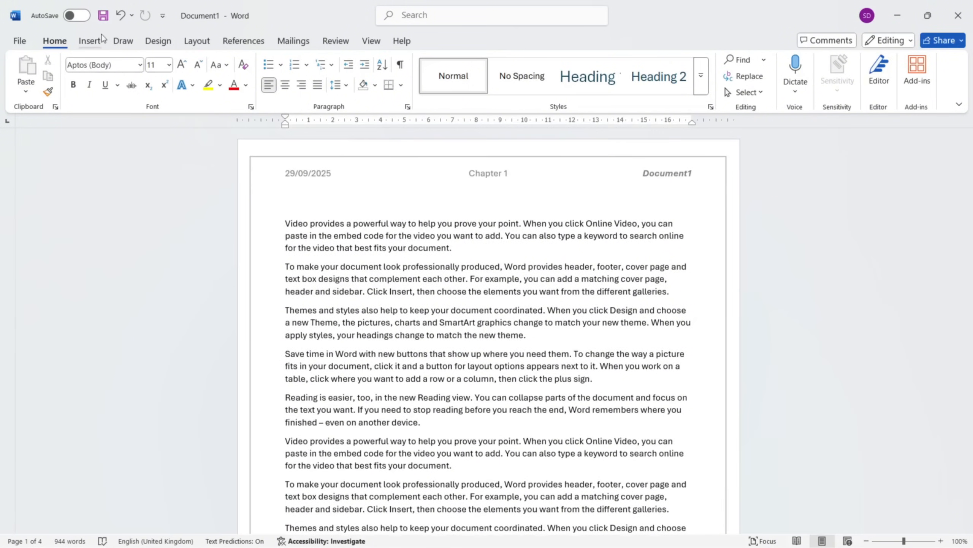
click(89, 41)
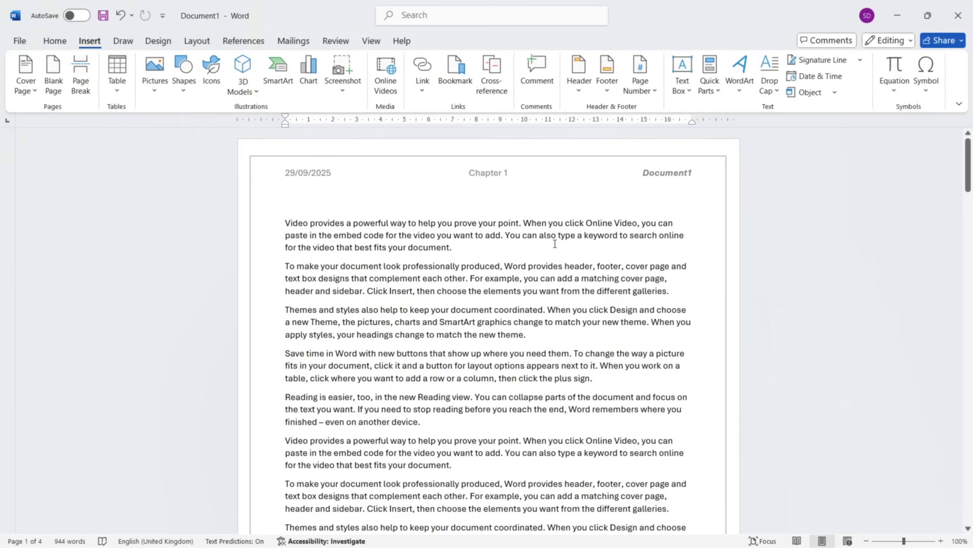
scroll(554, 243, down, 6)
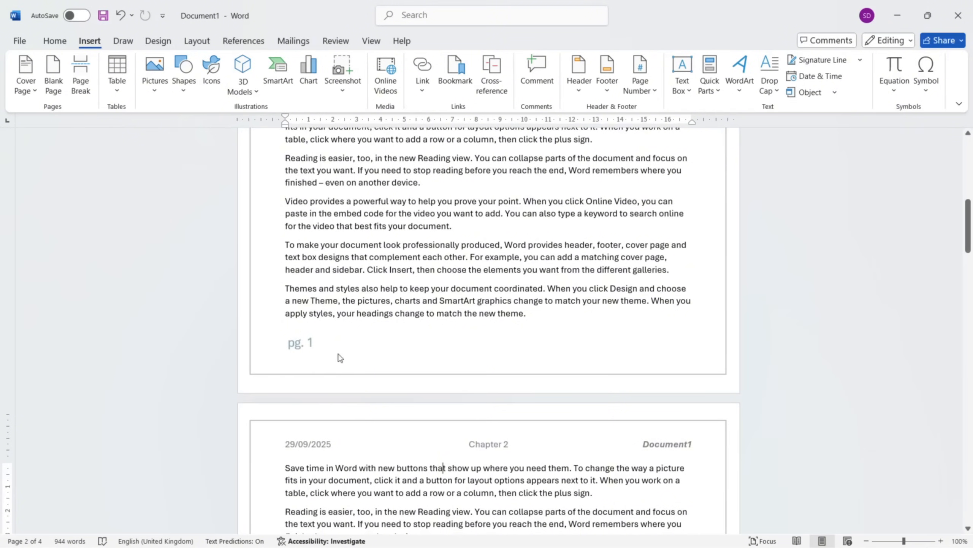
scroll(334, 351, down, 9)
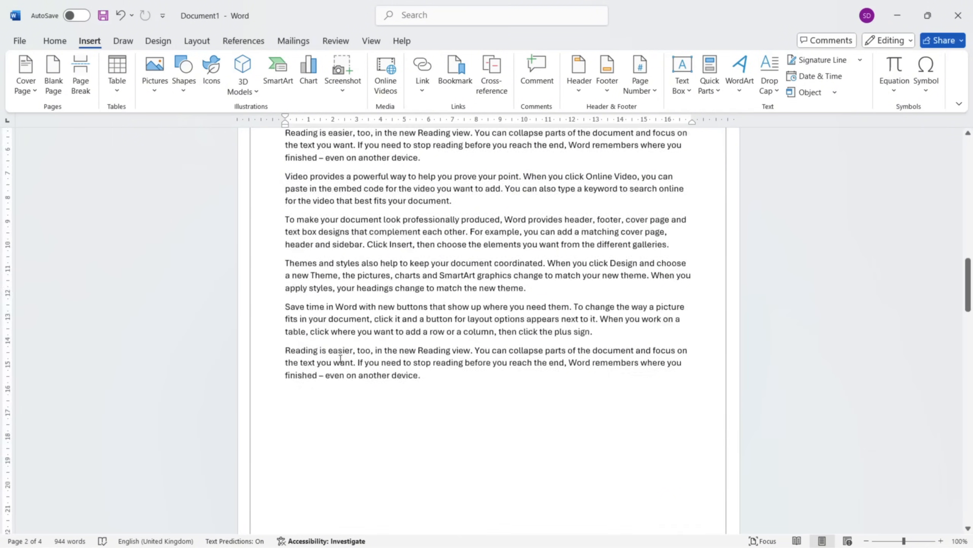
scroll(339, 358, up, 13)
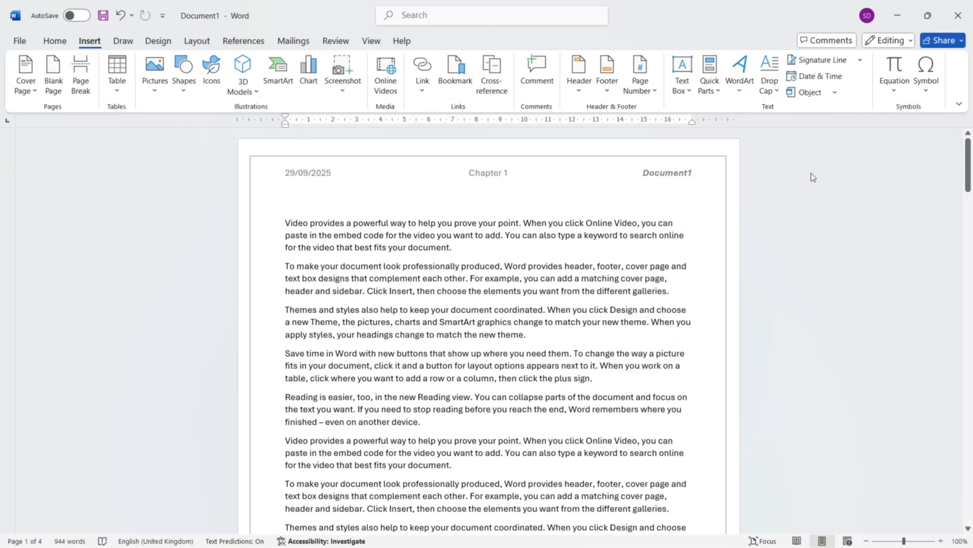
Try drawing a text box about 6,5 cm wide and 3,7 cm high beside the third to fifth paragraphs, and undo it.
click(576, 339)
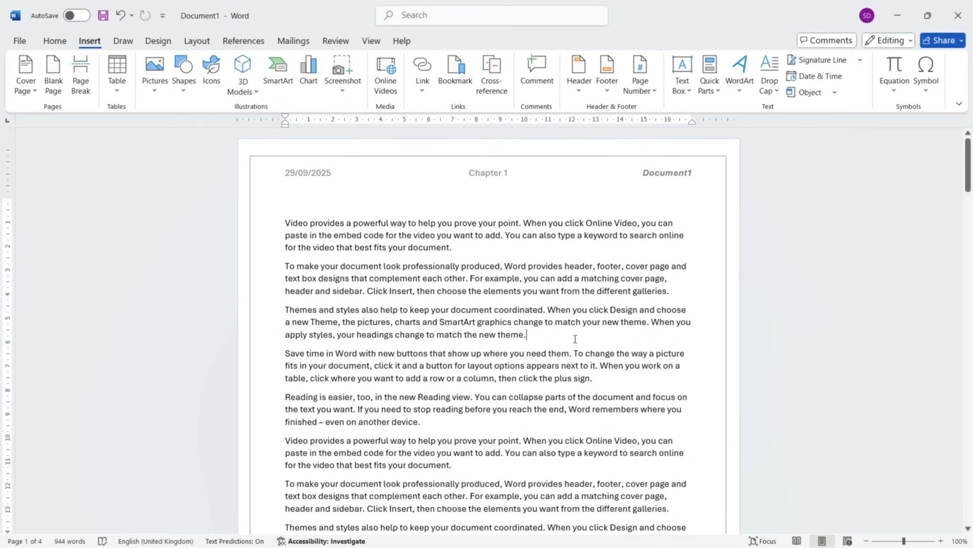
click(682, 90)
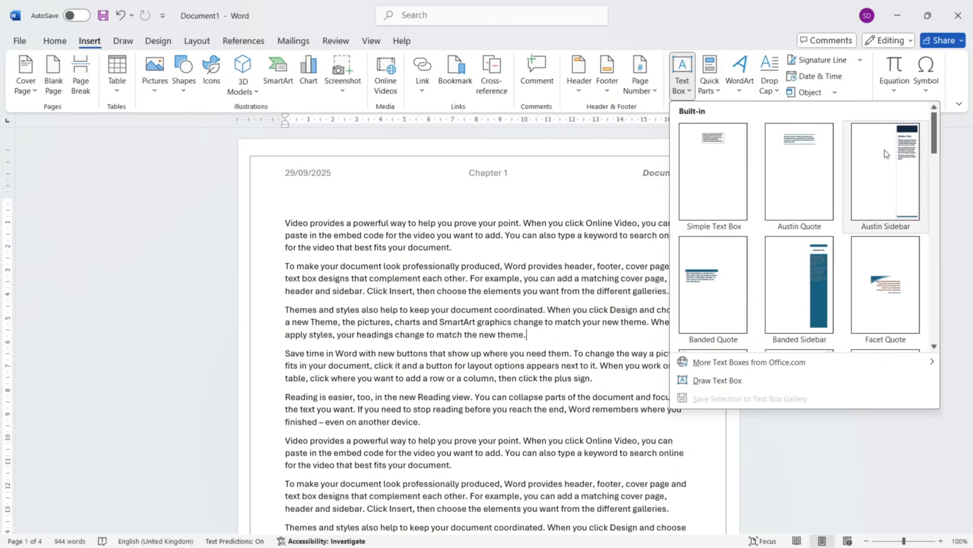
scroll(766, 273, down, 3)
scroll(766, 272, down, 5)
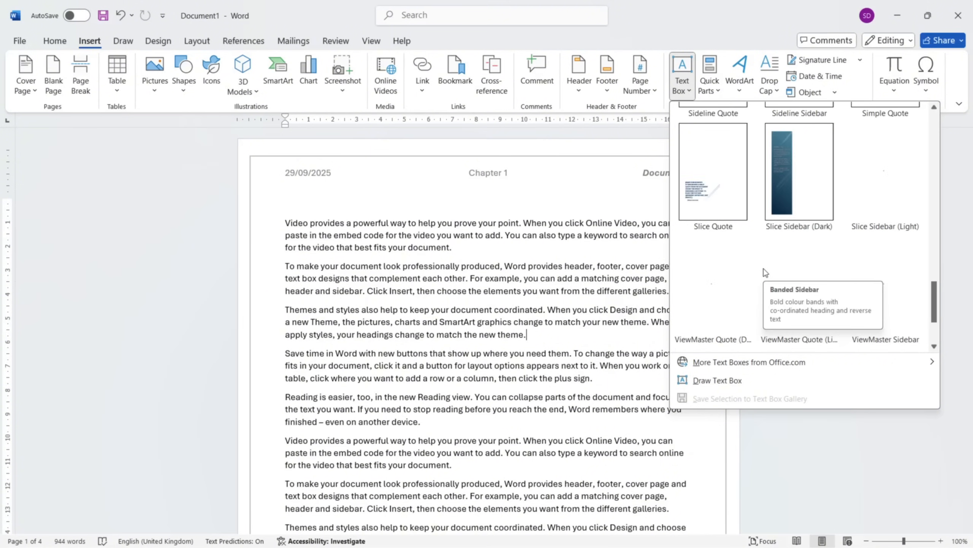
scroll(819, 283, up, 5)
mouse_move(791, 366)
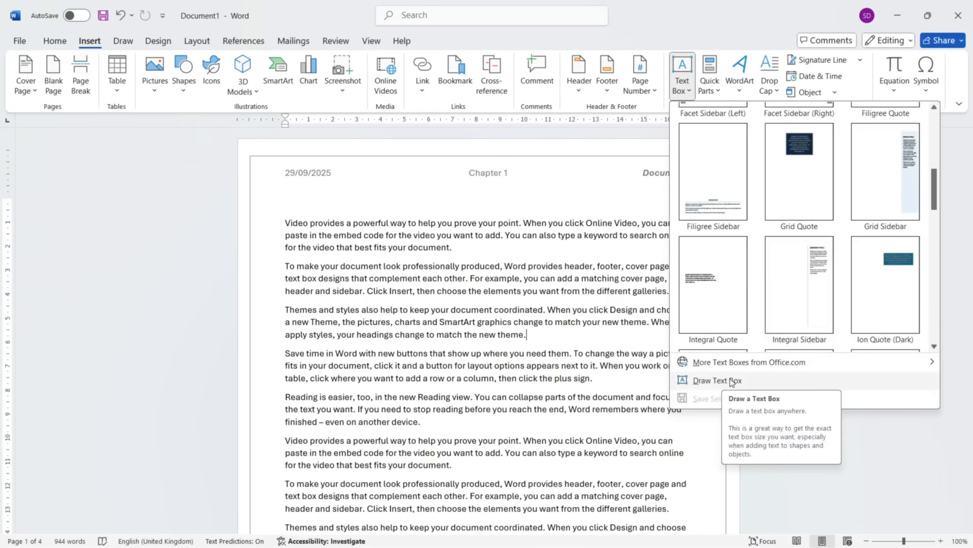
click(718, 380)
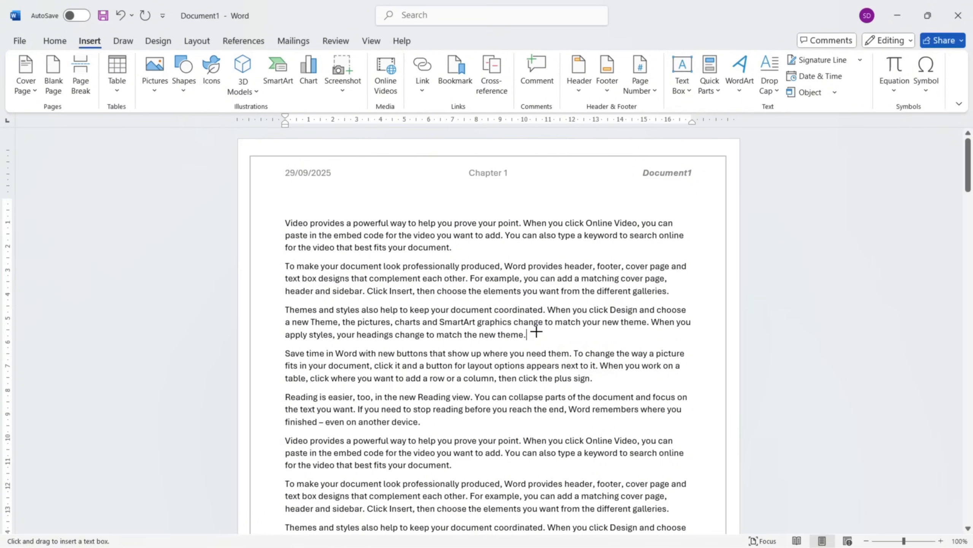
drag(537, 331, 693, 419)
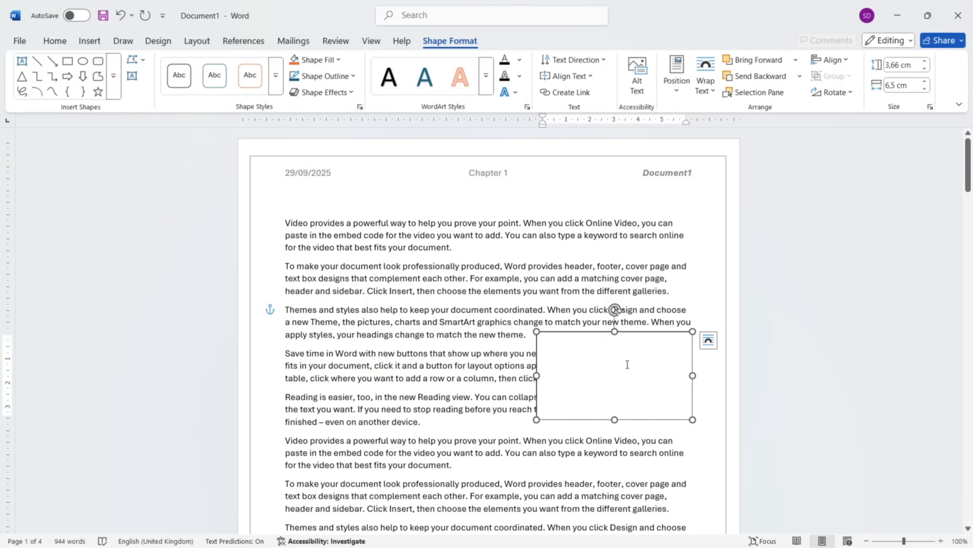
key(ctrl+z)
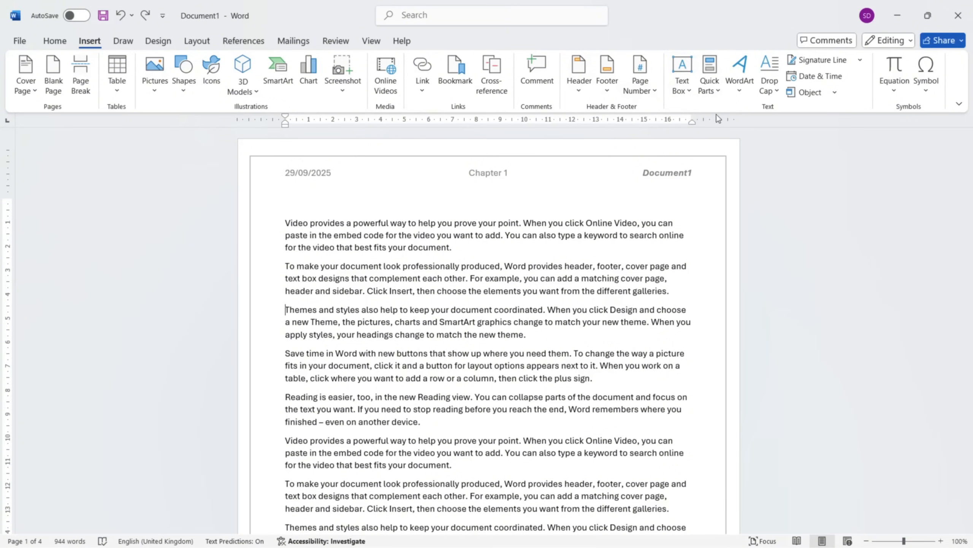
Review the Quick Parts options and the available WordArt styles without inserting anything.
click(720, 92)
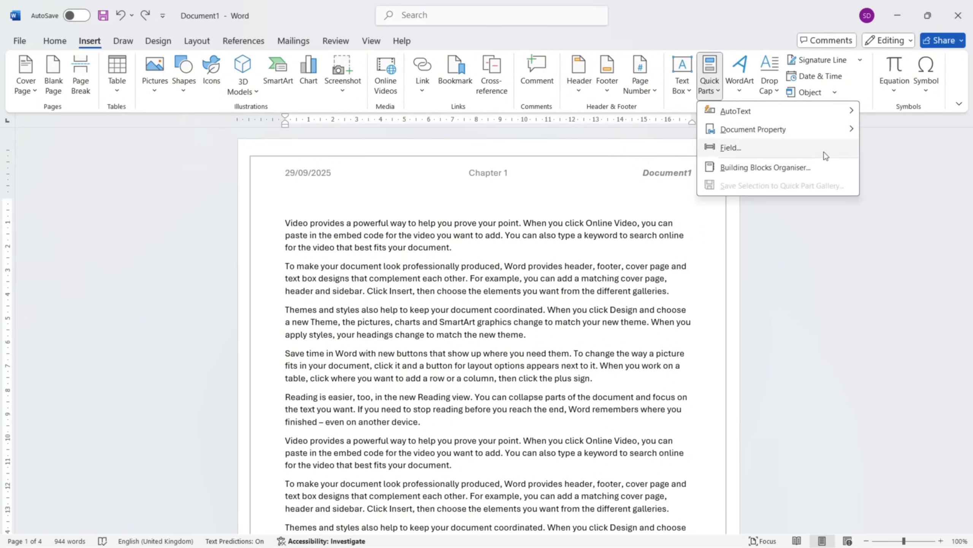
click(625, 182)
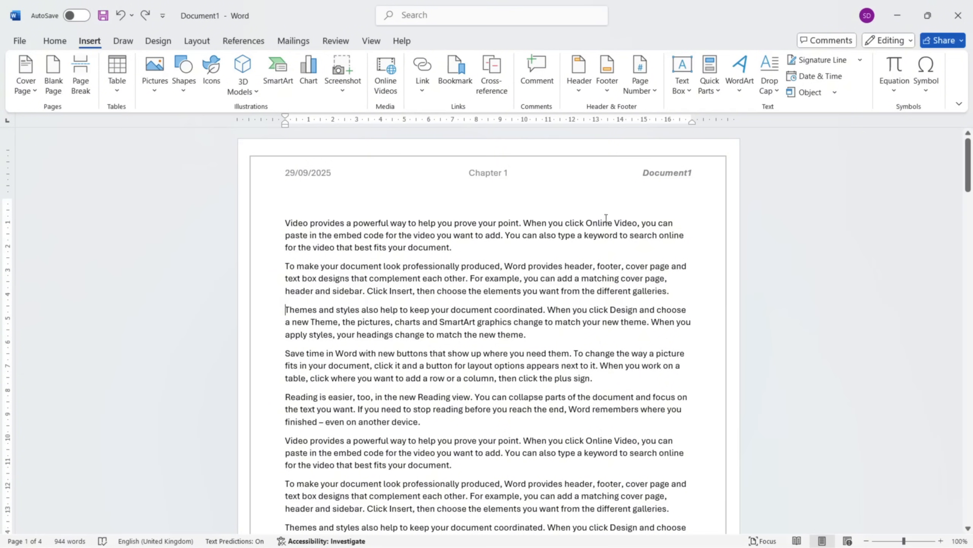
click(748, 96)
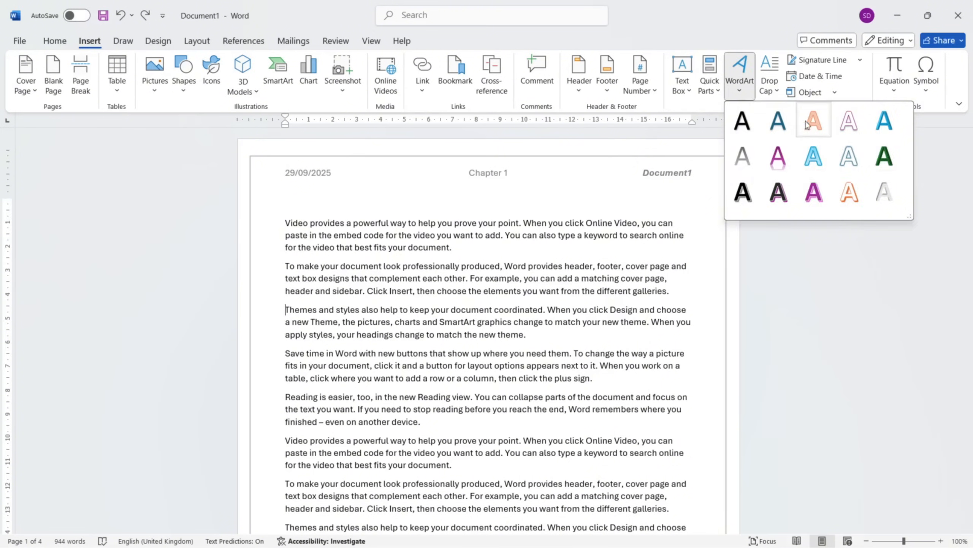
click(692, 144)
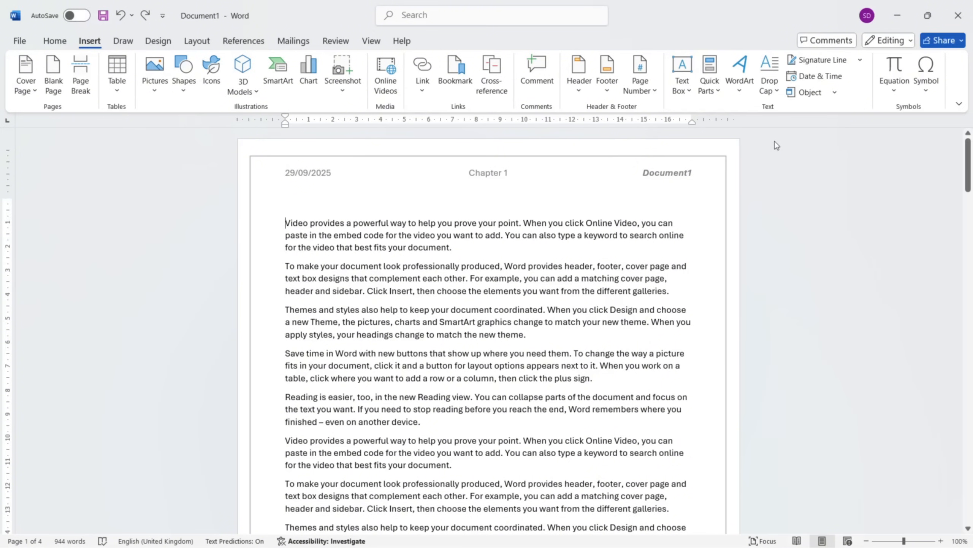
Configure a drop cap for the first paragraph with the Dropped position and the Abel font.
click(776, 93)
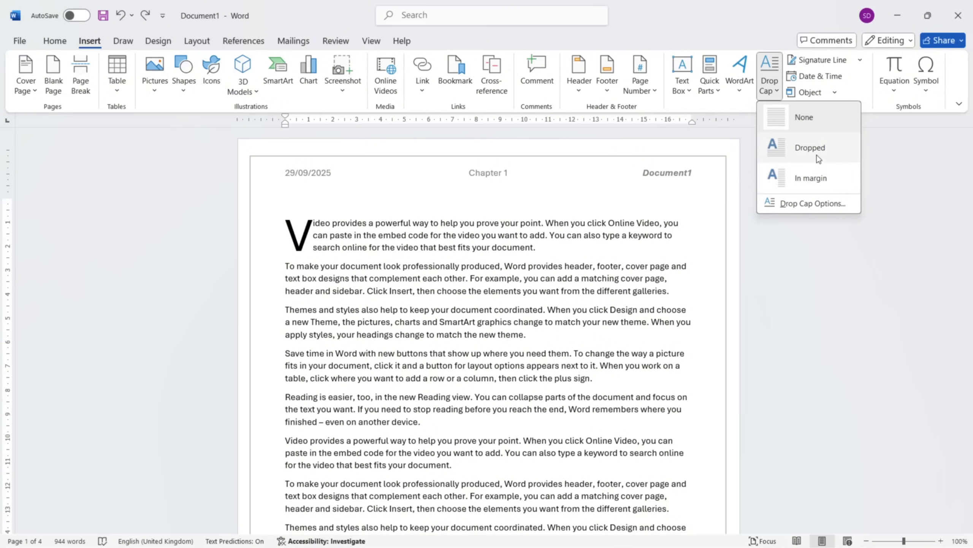
click(817, 209)
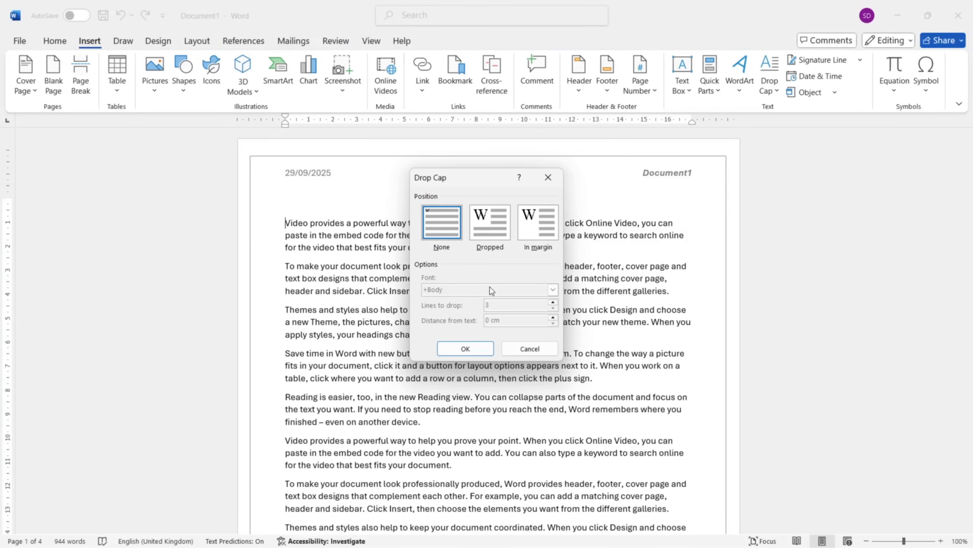
click(499, 226)
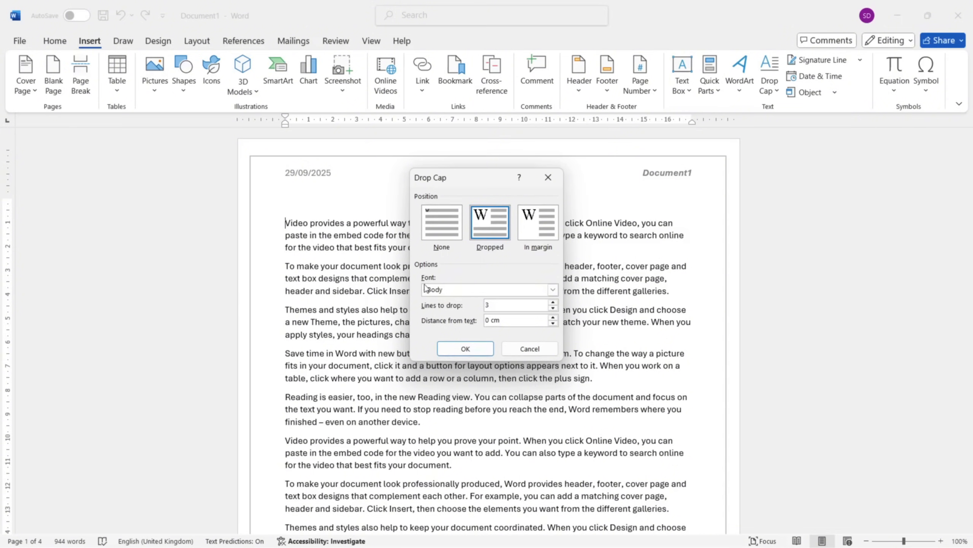
click(554, 290)
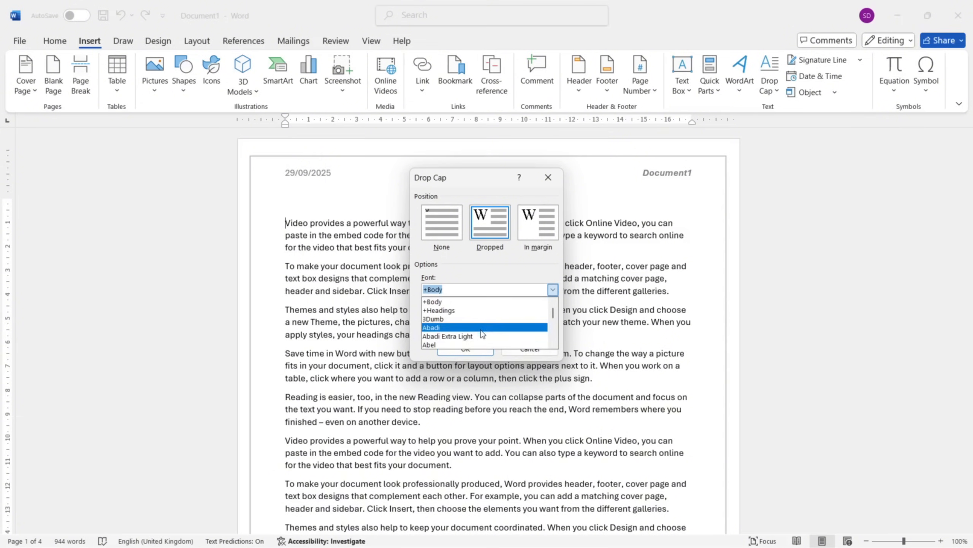
click(465, 344)
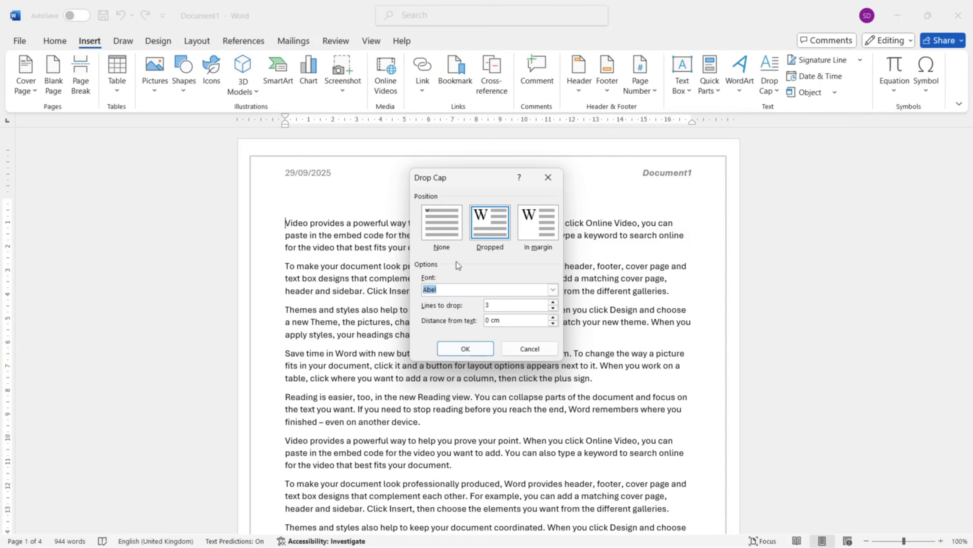
Keep the Abel font, increase the drop cap's lines to drop and its distance from text, and apply it to the first paragraph.
click(553, 289)
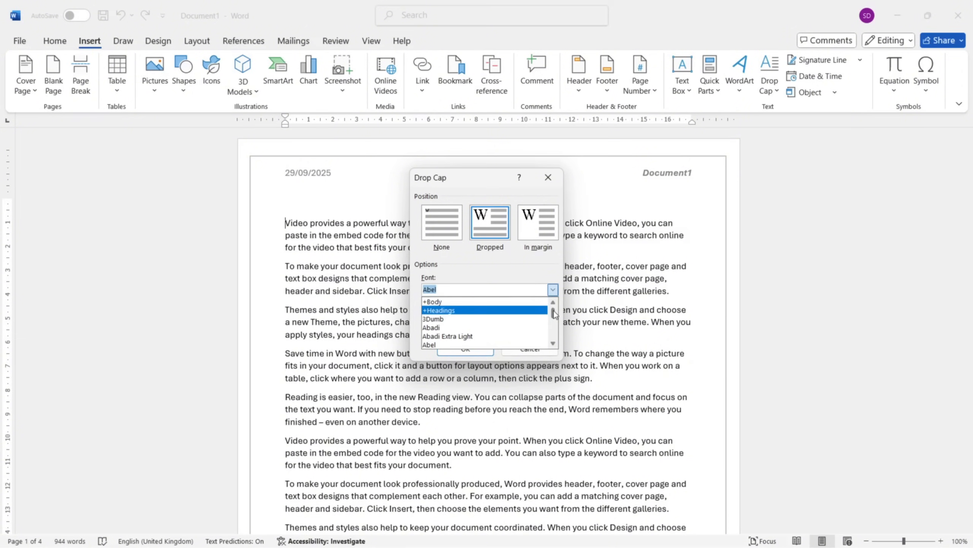
mouse_move(554, 311)
mouse_down()
mouse_move(554, 326)
mouse_move(555, 307)
mouse_up()
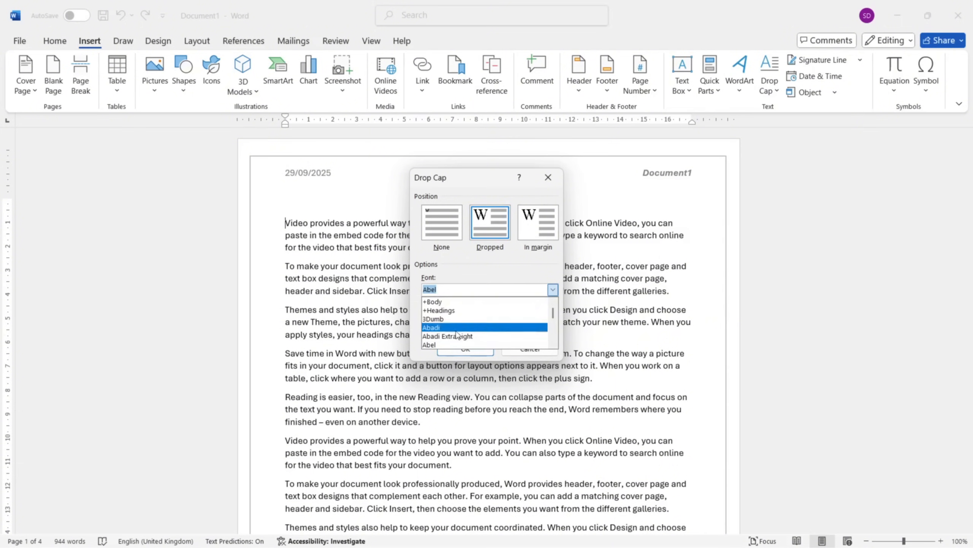
click(491, 289)
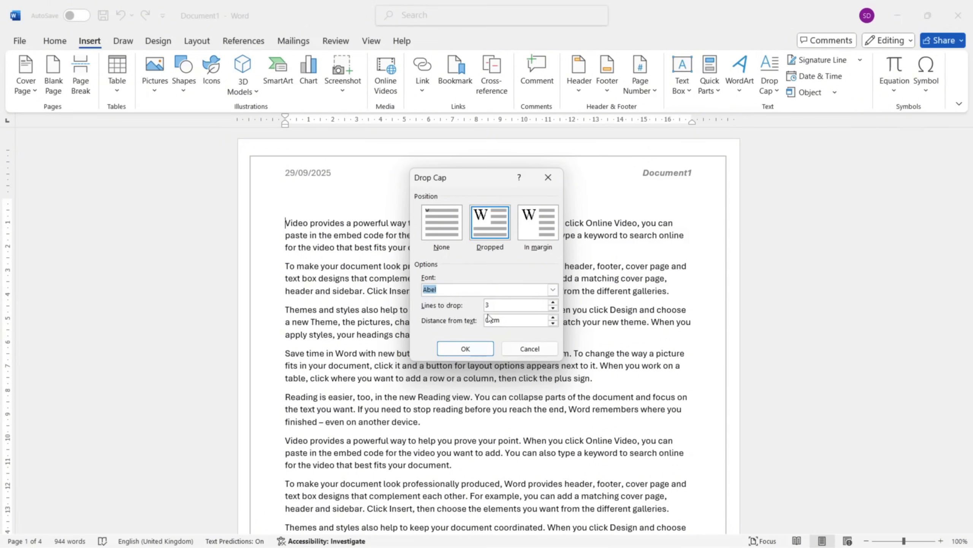
click(553, 302)
click(552, 302)
click(553, 302)
click(553, 318)
click(554, 318)
click(465, 349)
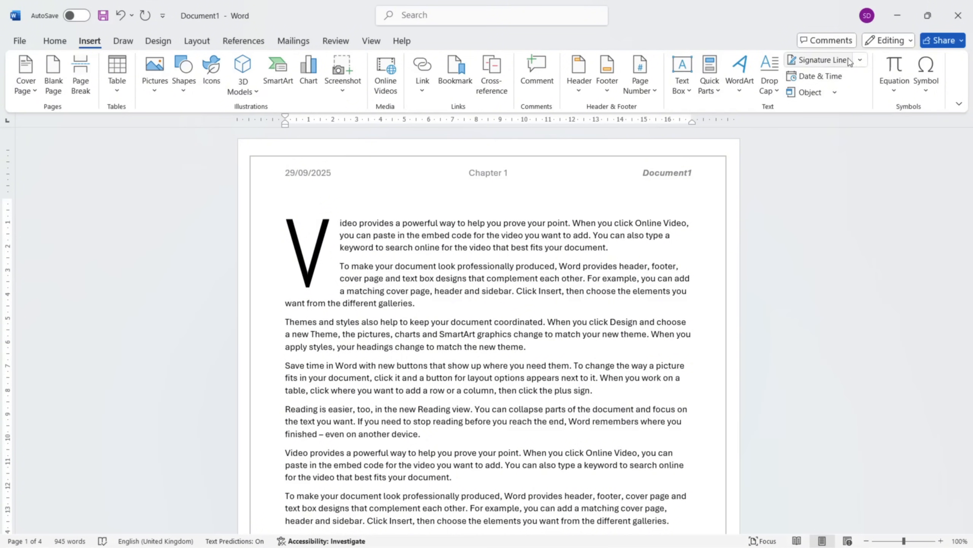
Insert a Microsoft Office signature line within the third paragraph, keeping the default signature set-up.
click(867, 60)
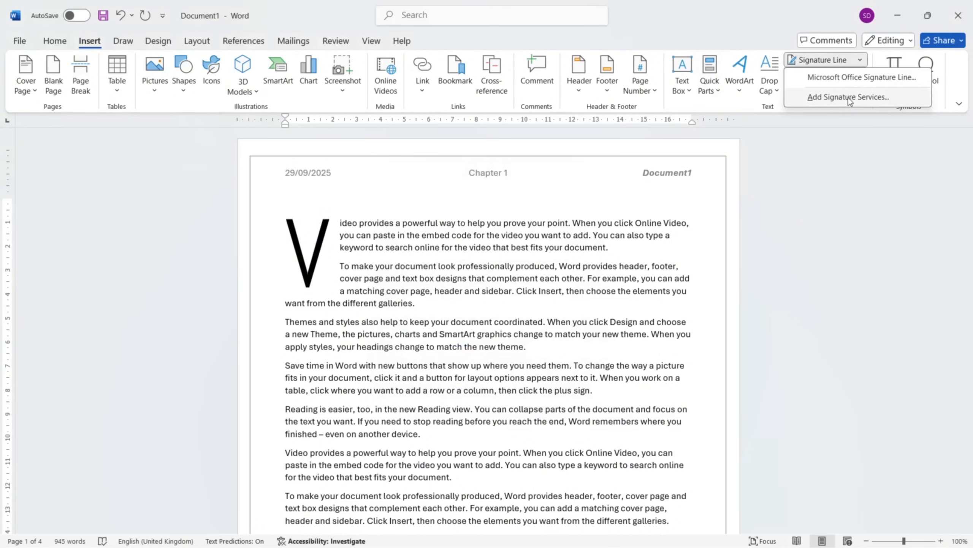
click(858, 78)
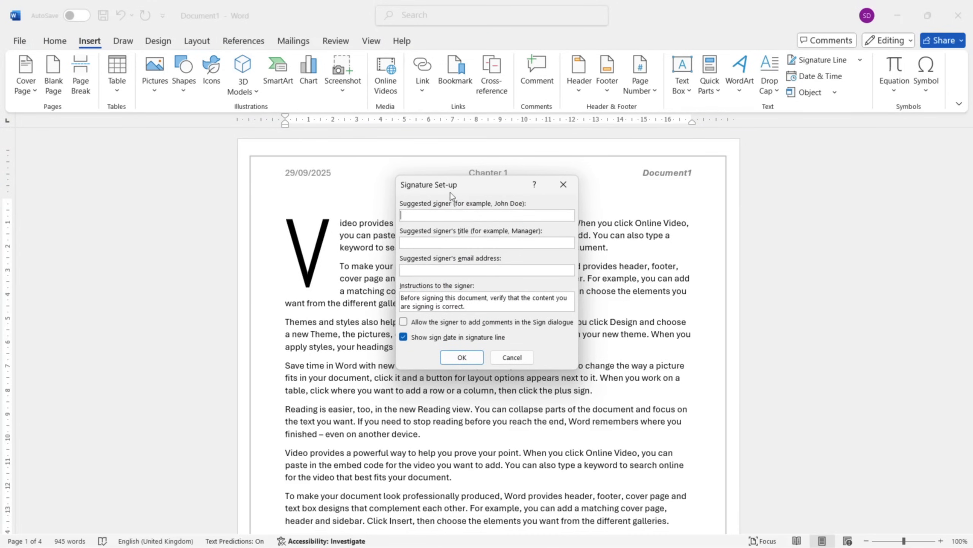
click(465, 358)
scroll(376, 247, down, 3)
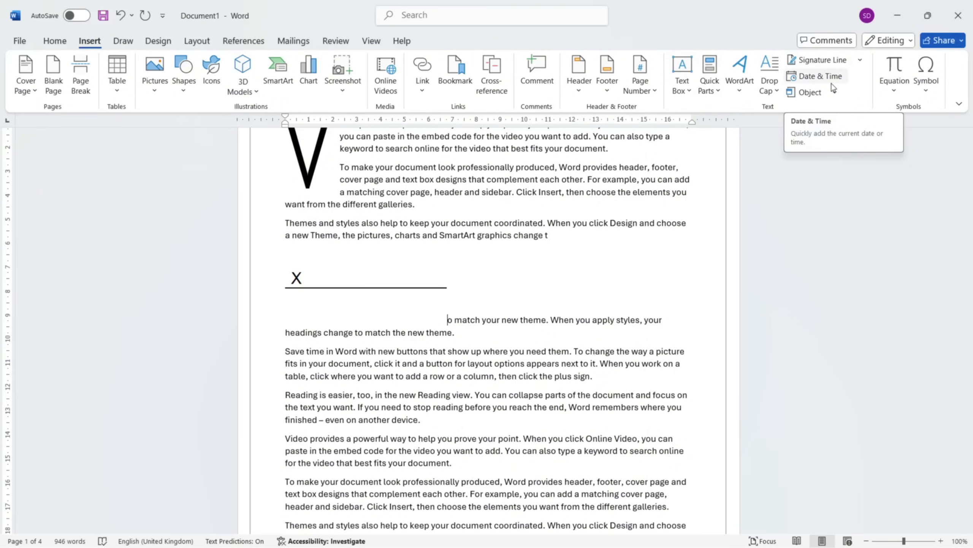
Examine the date in the header and view the options for inserting an object without inserting one.
scroll(618, 195, up, 3)
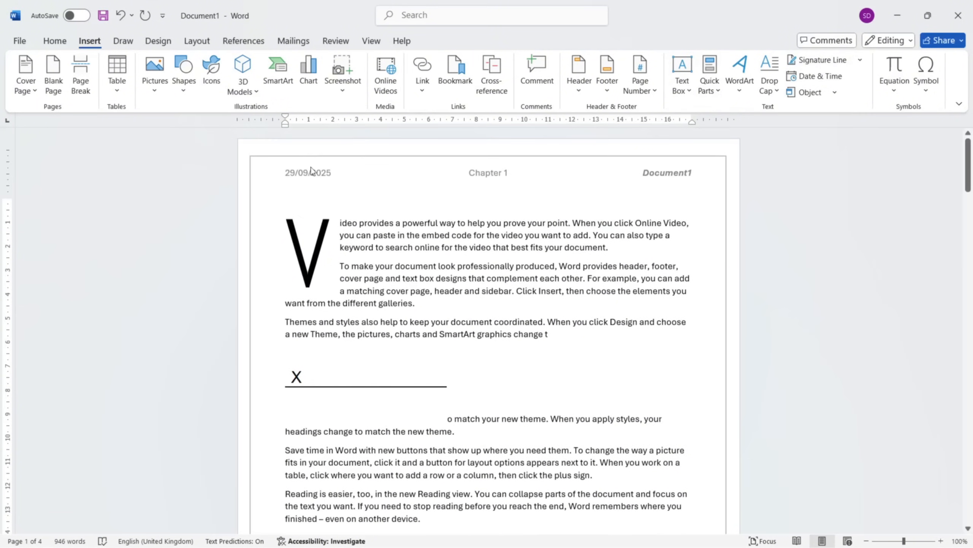
scroll(469, 255, down, 3)
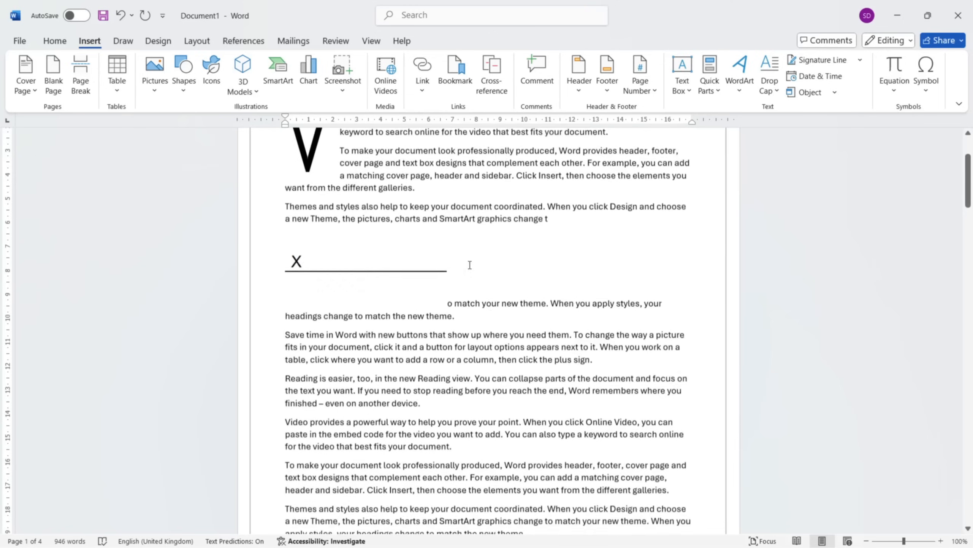
click(837, 96)
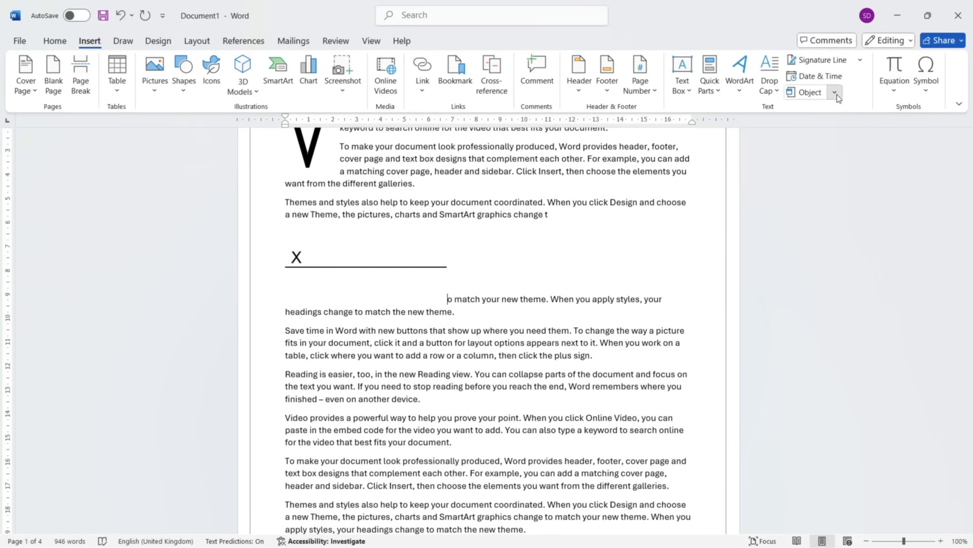
click(815, 109)
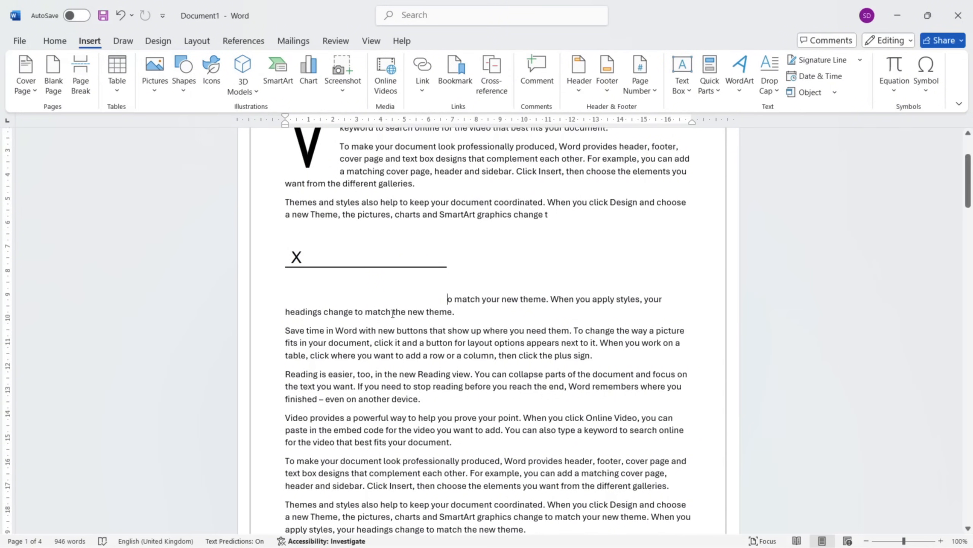
Insert a footnote at the end of the last paragraph on page 1 with the text "Footnote".
click(240, 42)
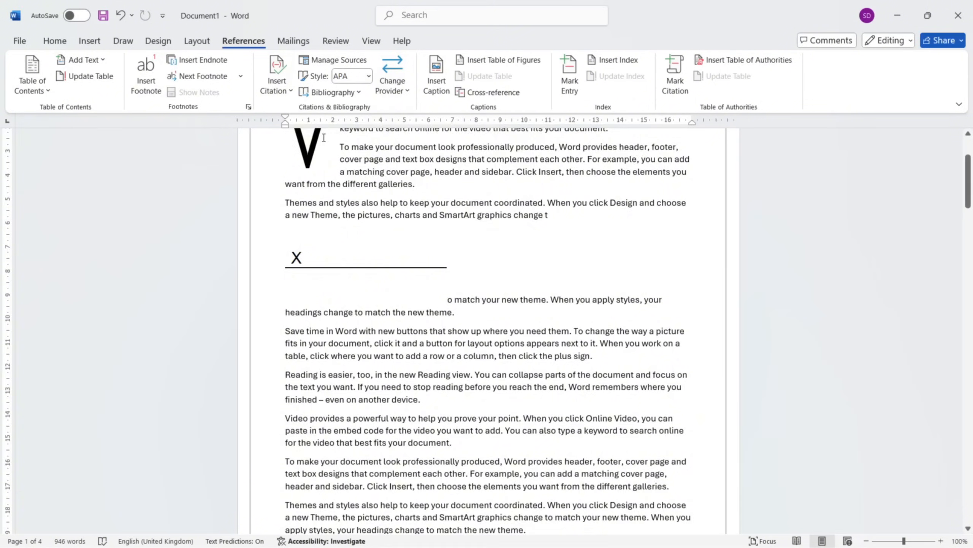
scroll(474, 393, down, 8)
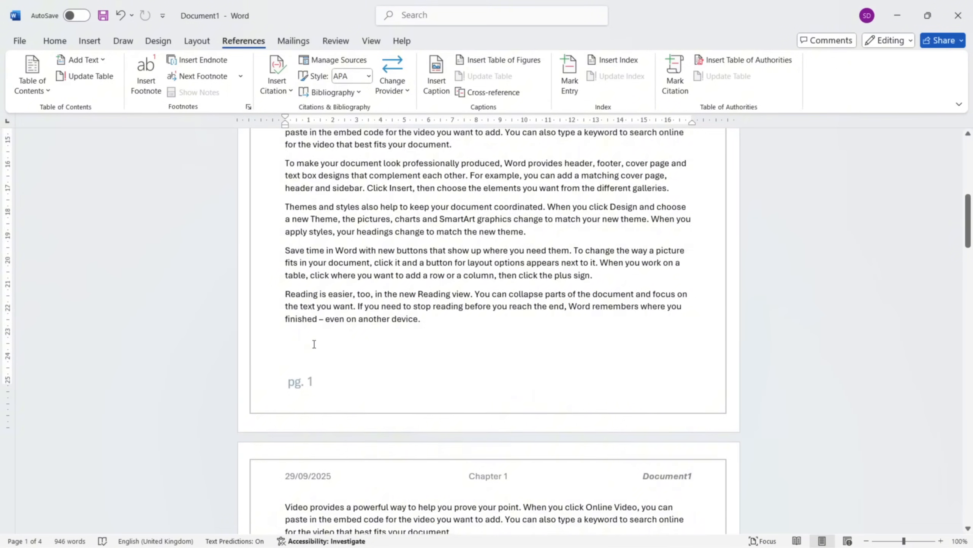
scroll(314, 344, down, 1)
scroll(373, 291, up, 1)
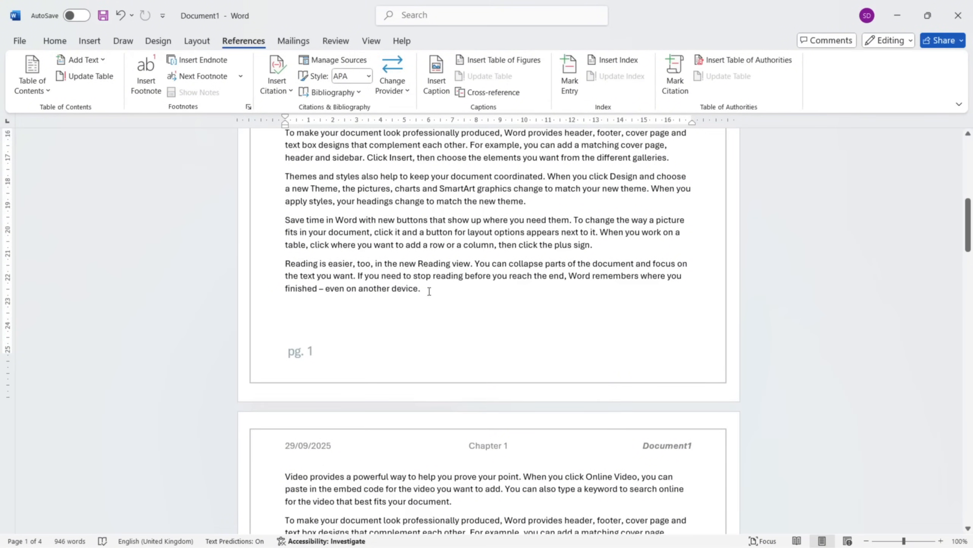
click(150, 87)
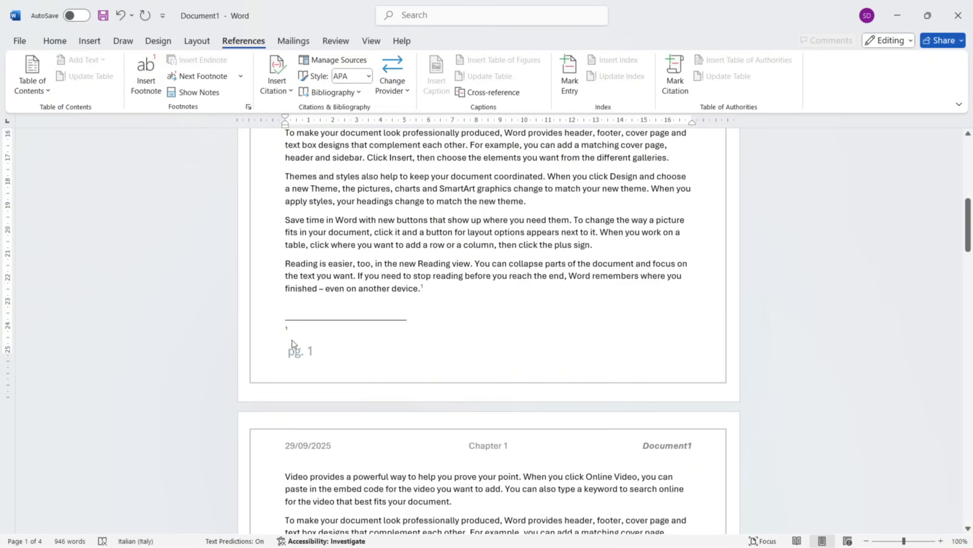
ctrl+scroll(287, 329, up, 7)
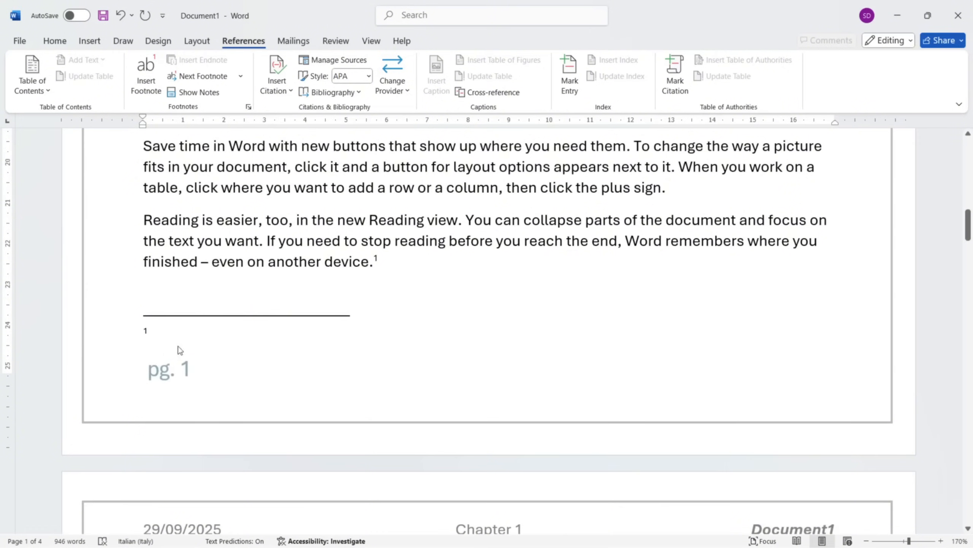
ctrl+scroll(181, 354, down, 5)
text(Foot)
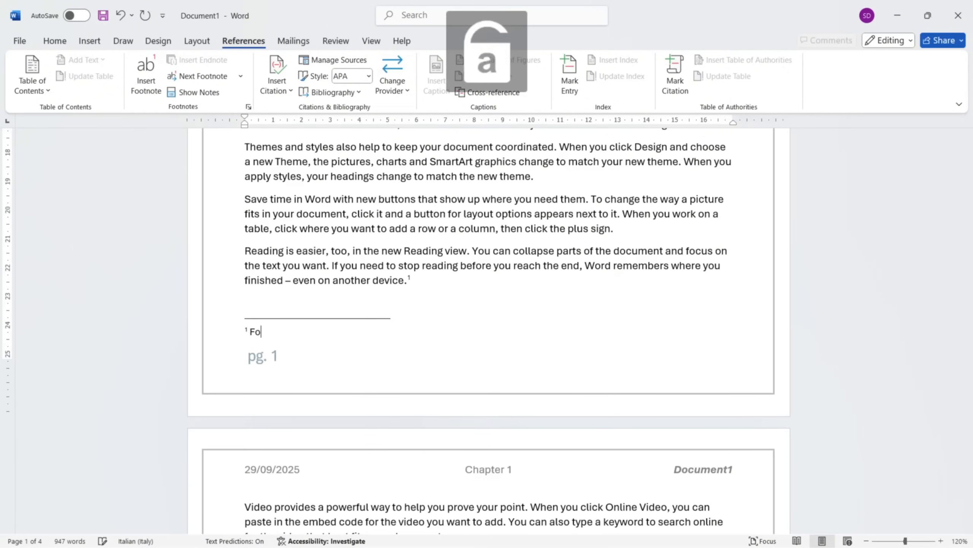
text(note)
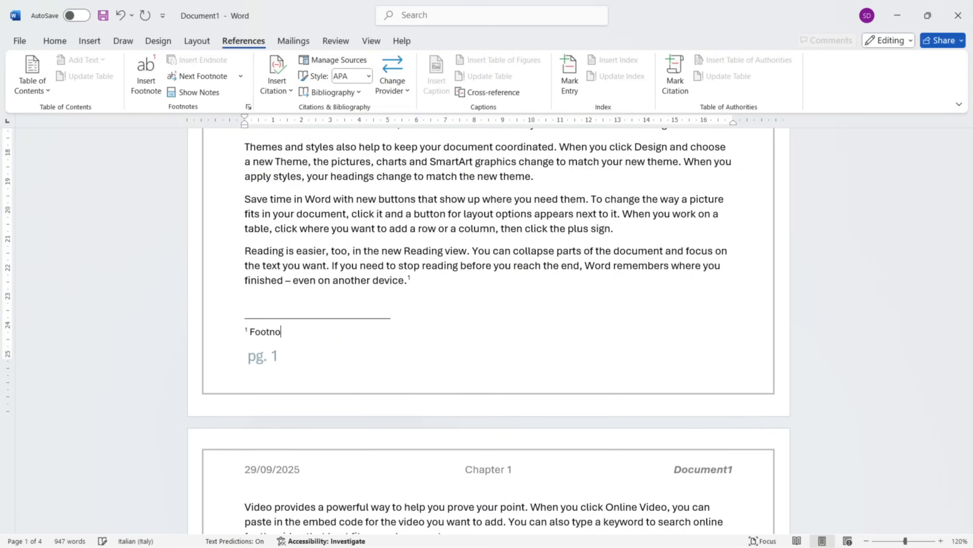
Format the footnote text on page 1 as bold and italic.
key(shift+Left)
key(shift+Left)
key(shift+Left)
key(shift+Left)
key(shift+Left)
key(shift+Left)
key(shift+Left)
key(shift+Left)
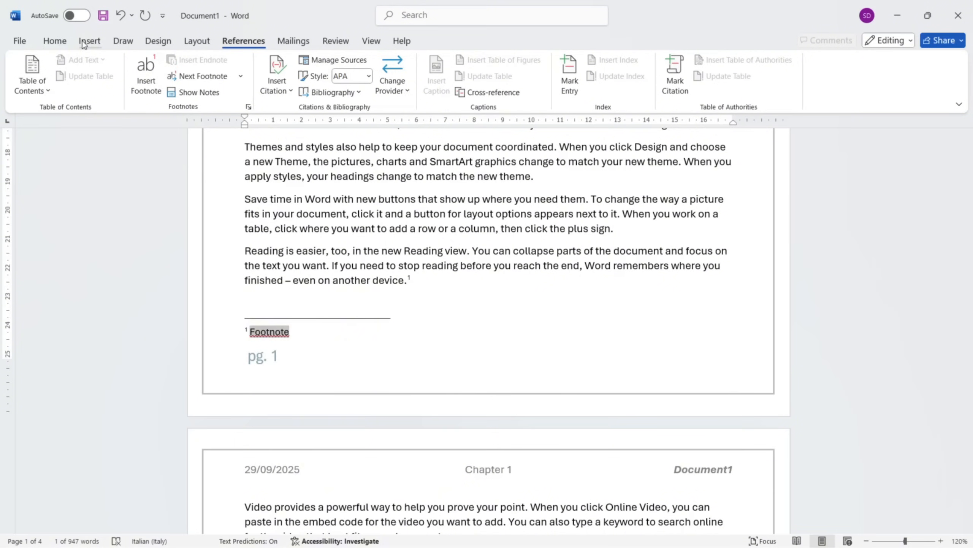
click(55, 41)
click(73, 84)
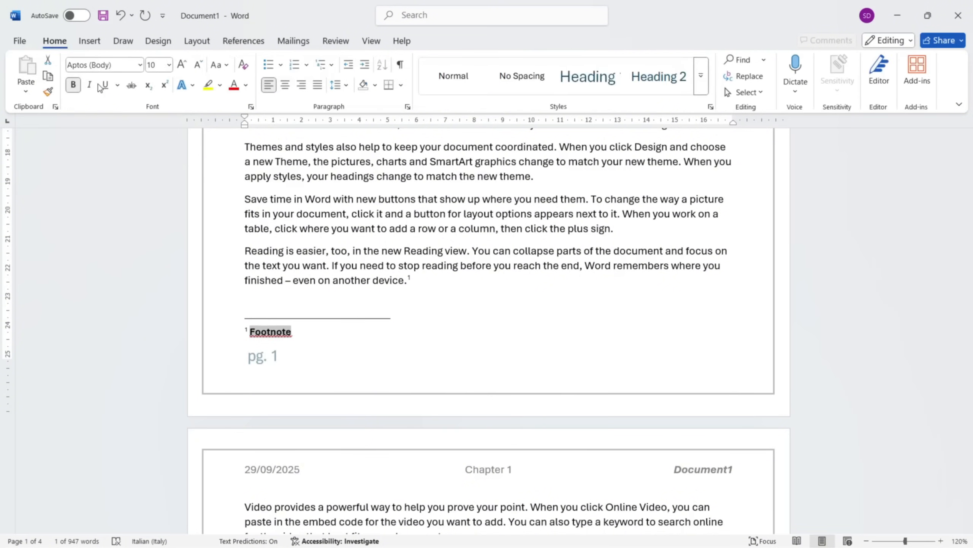
click(89, 85)
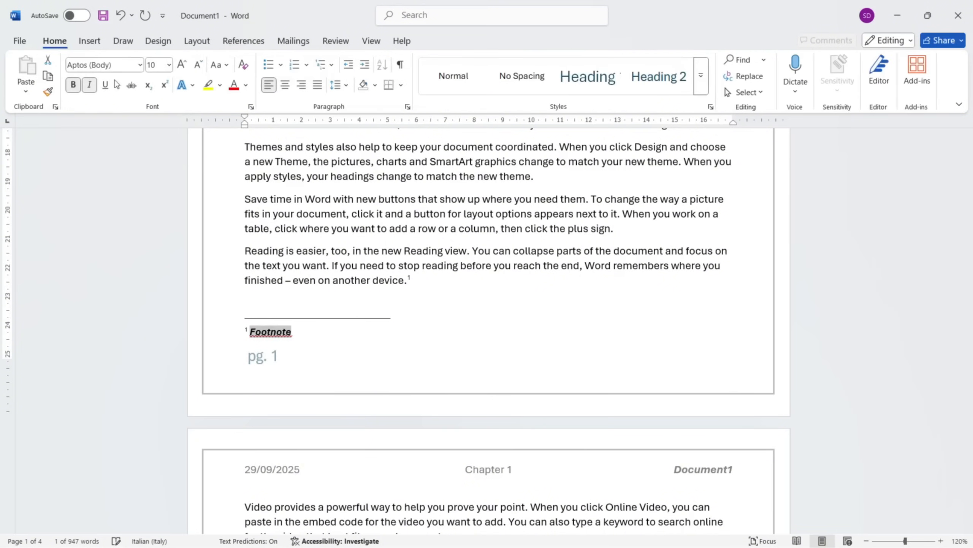
click(317, 341)
Insert a footnote at the end of the last paragraph on page 2 with the text "Footnote2".
scroll(317, 339, down, 10)
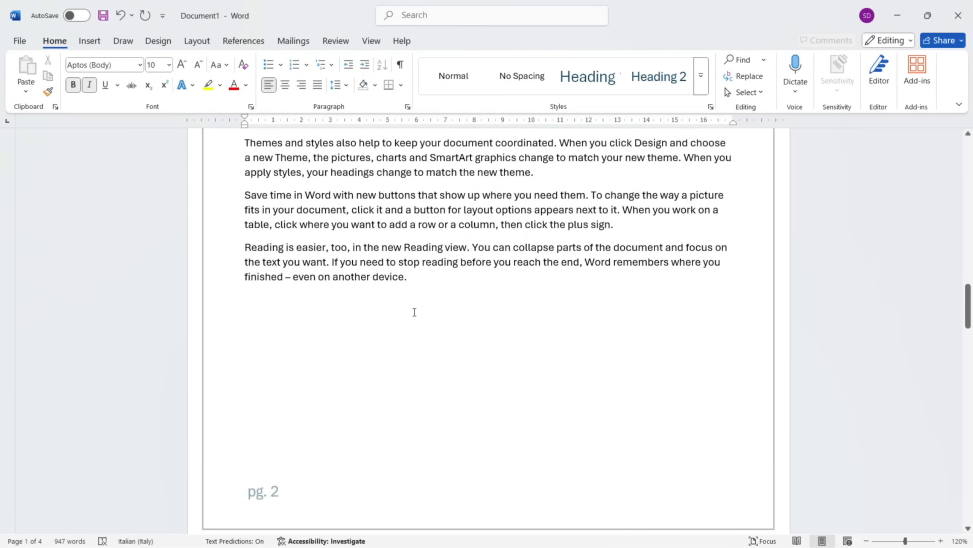
click(428, 286)
click(243, 41)
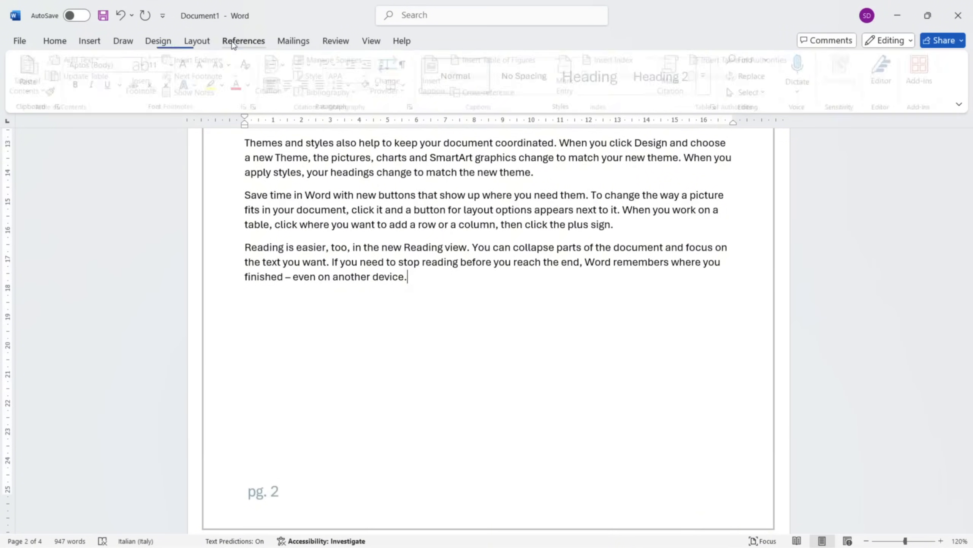
click(144, 95)
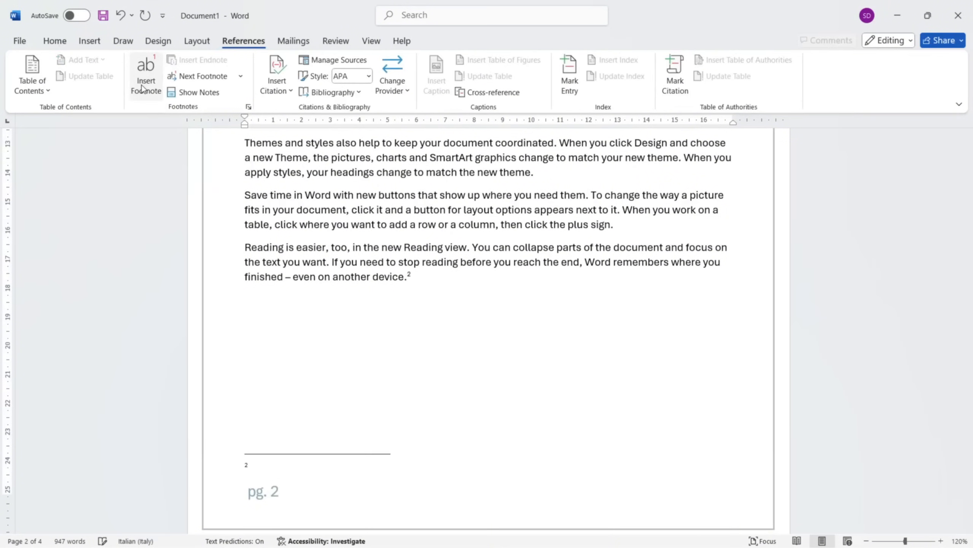
scroll(275, 381, down, 2)
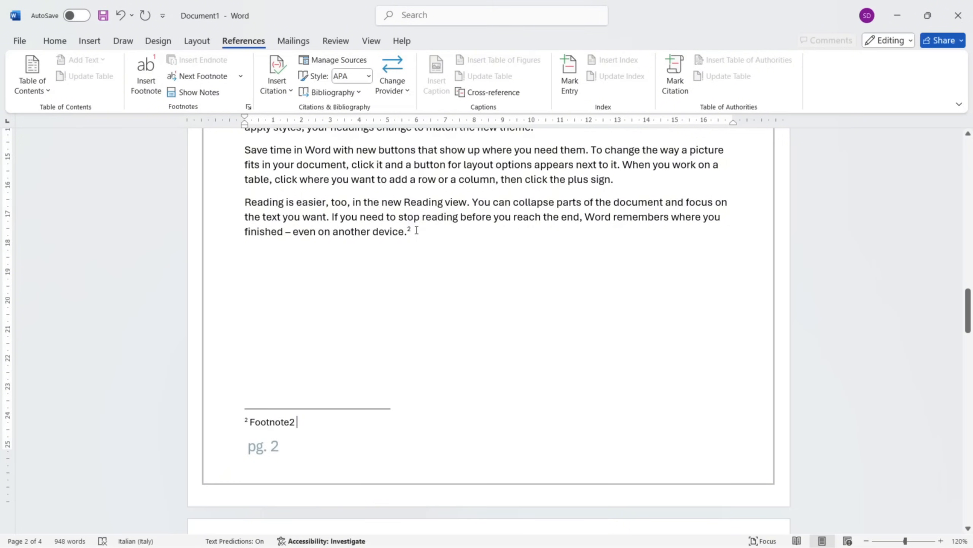
mouse_move(407, 233)
Undo the footnote added at the end of page 2's last paragraph, including its text.
scroll(467, 304, up, 1)
key(ctrl+z)
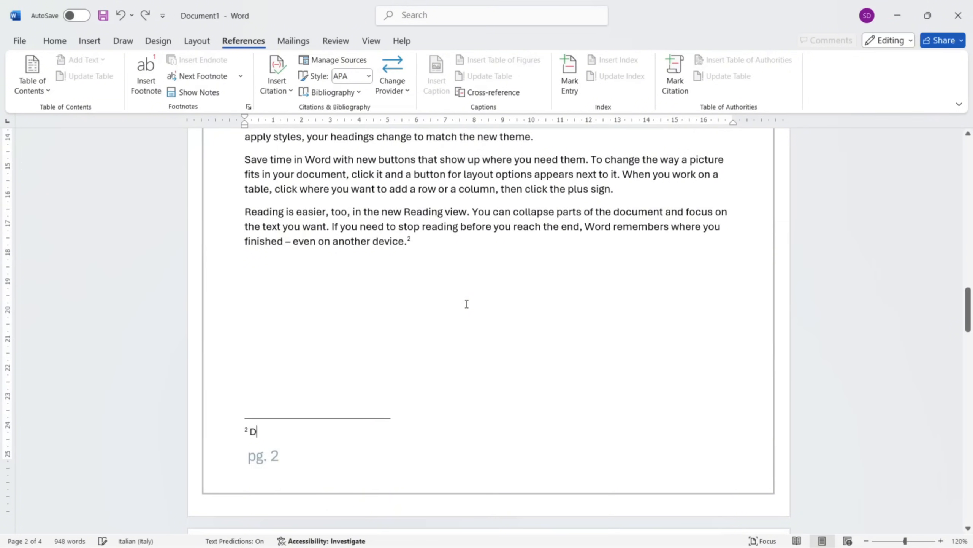
key(ctrl+z)
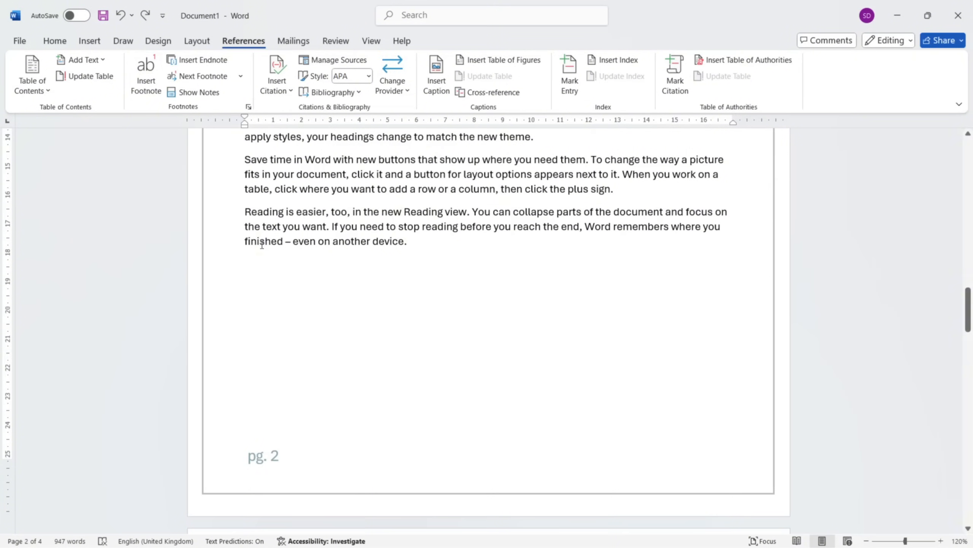
Insert a footnote after "Save time in Word with new buttons that" in the second-last paragraph on page 2.
click(159, 80)
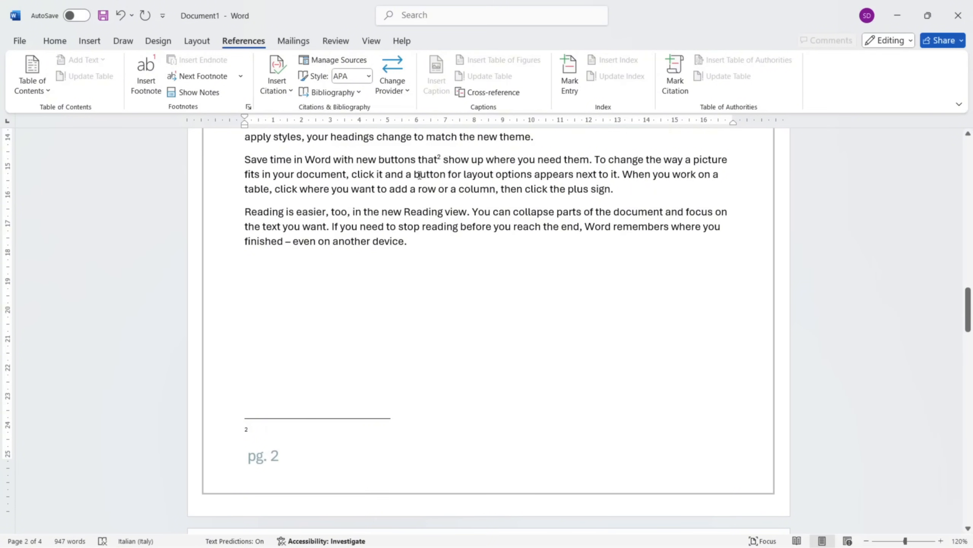
scroll(438, 196, up, 6)
Insert an endnote from the body text on page 2 and show its entry on the document's last page.
click(439, 189)
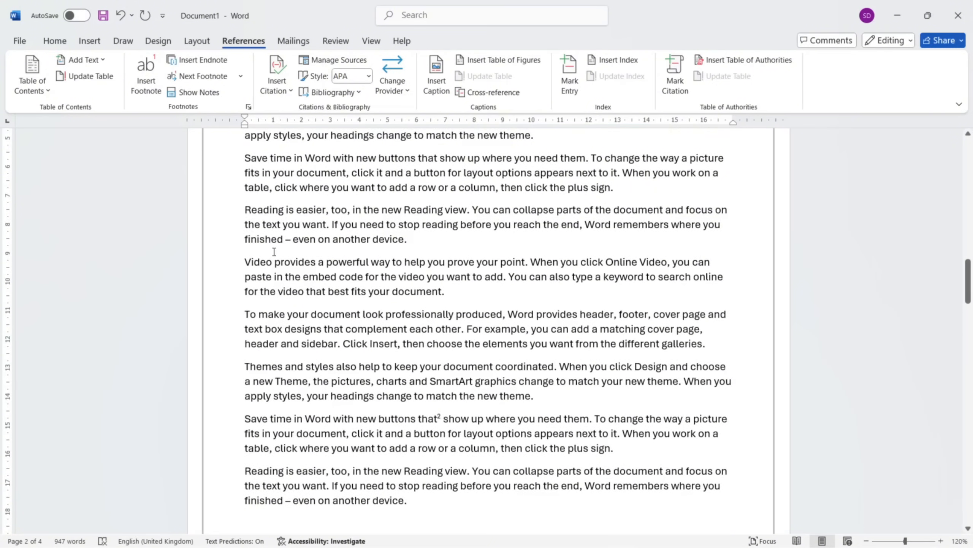
click(210, 65)
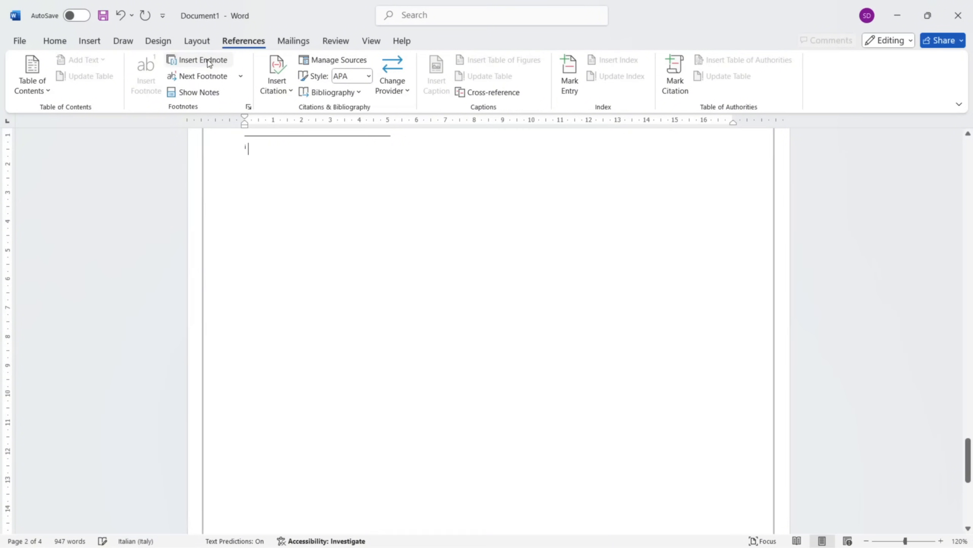
scroll(313, 260, up, 4)
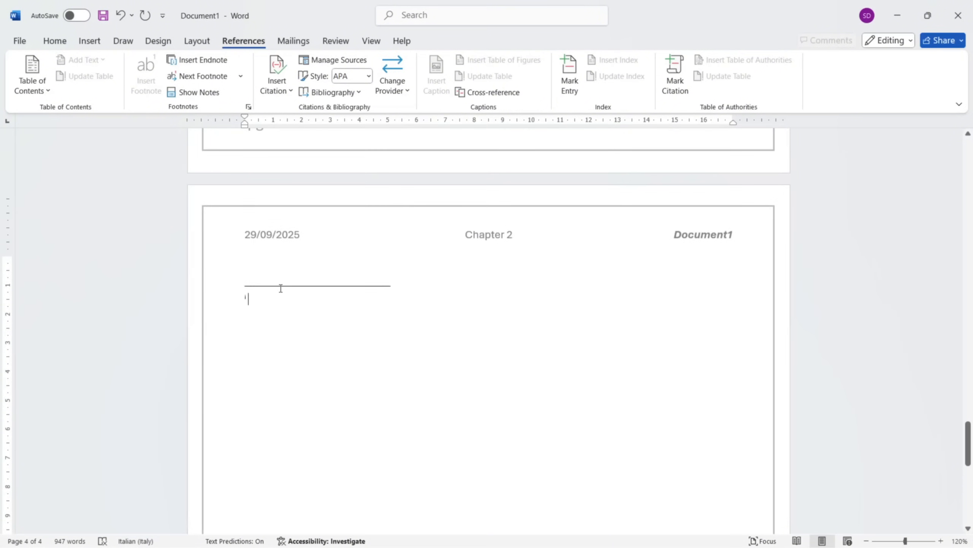
scroll(281, 288, up, 18)
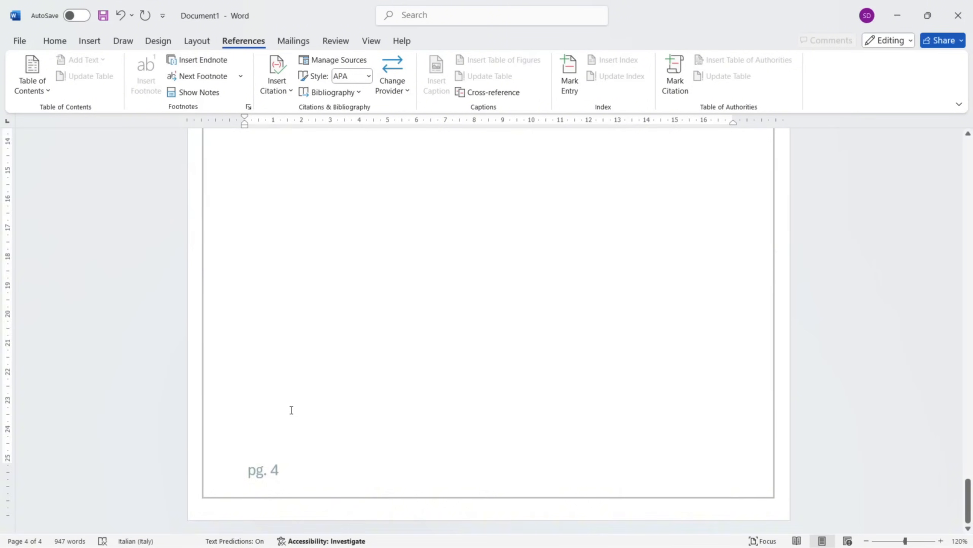
scroll(291, 410, up, 20)
scroll(285, 413, up, 2)
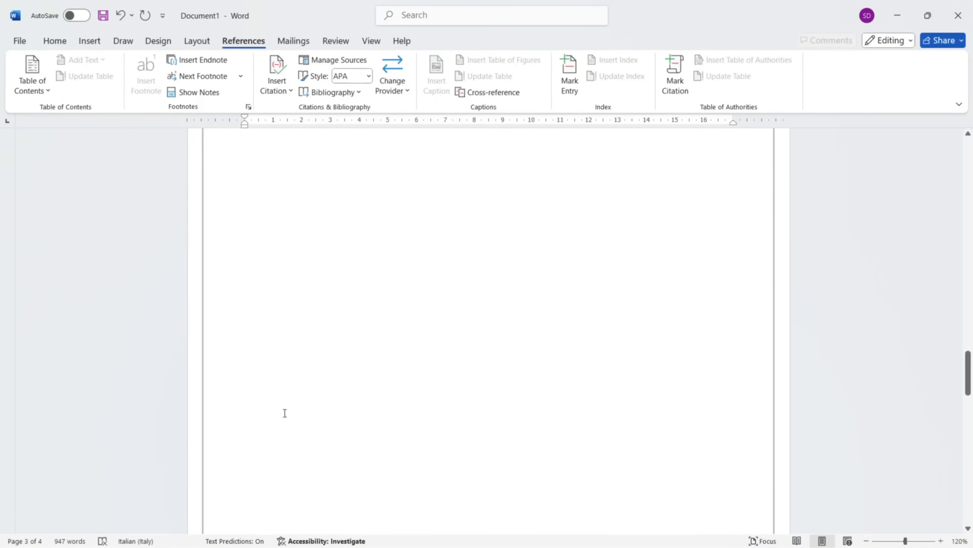
scroll(285, 413, up, 7)
scroll(284, 413, down, 14)
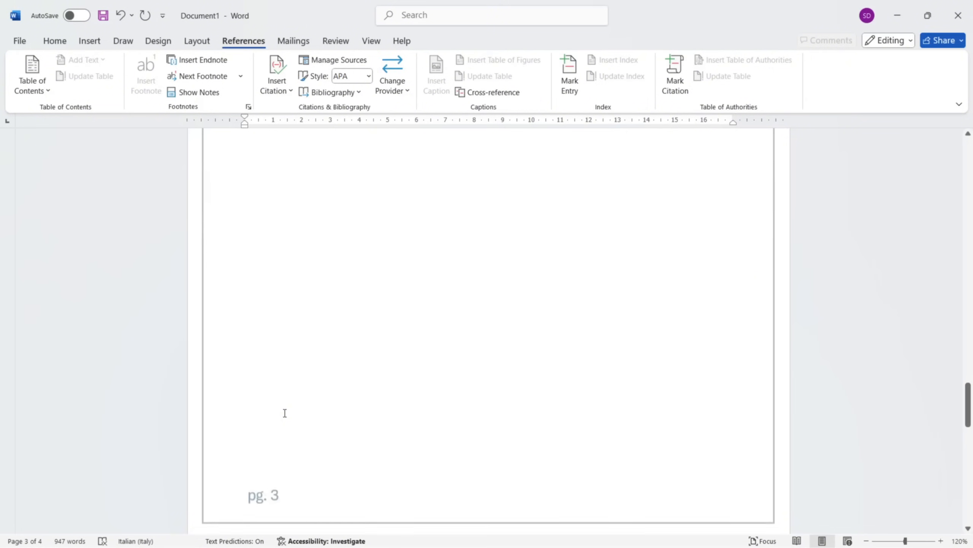
scroll(326, 387, down, 1)
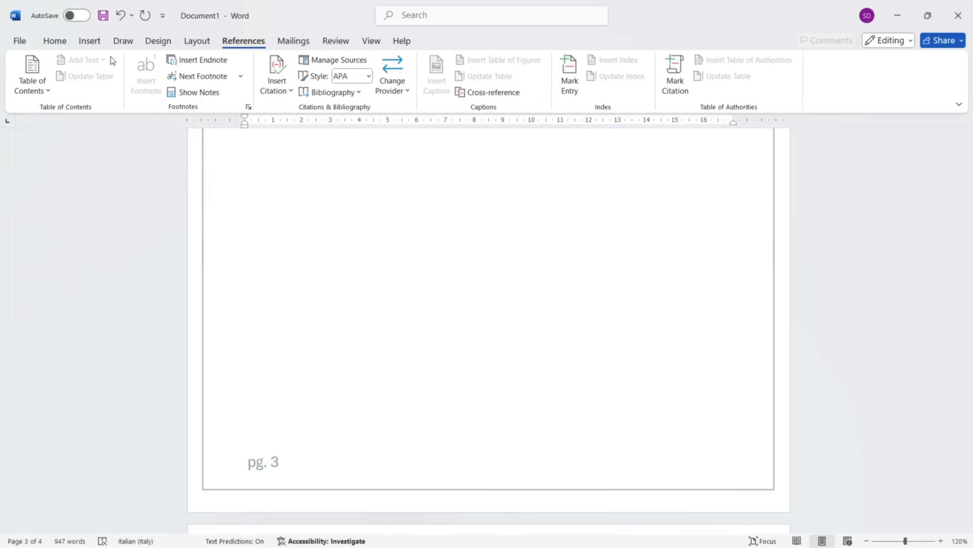
click(90, 40)
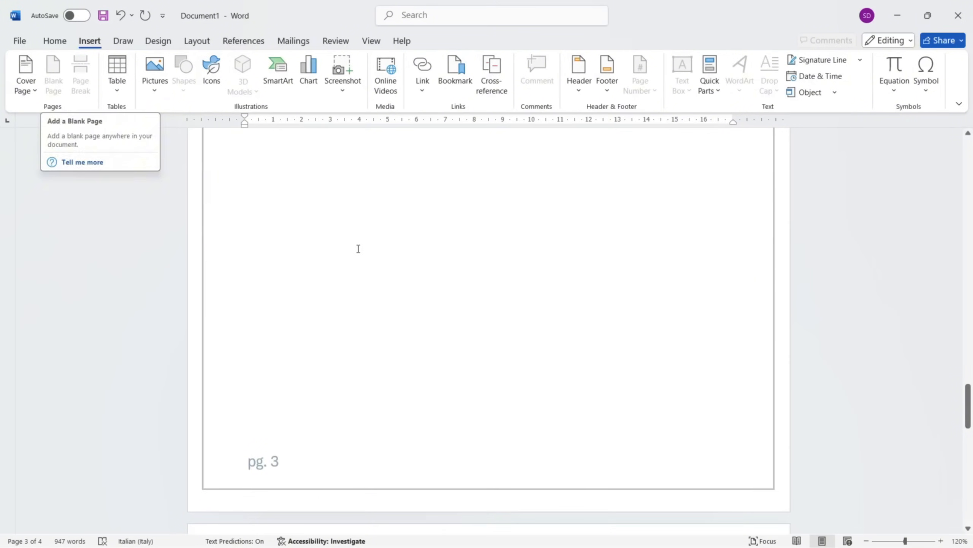
scroll(298, 355, up, 2)
scroll(298, 356, up, 6)
scroll(298, 355, down, 12)
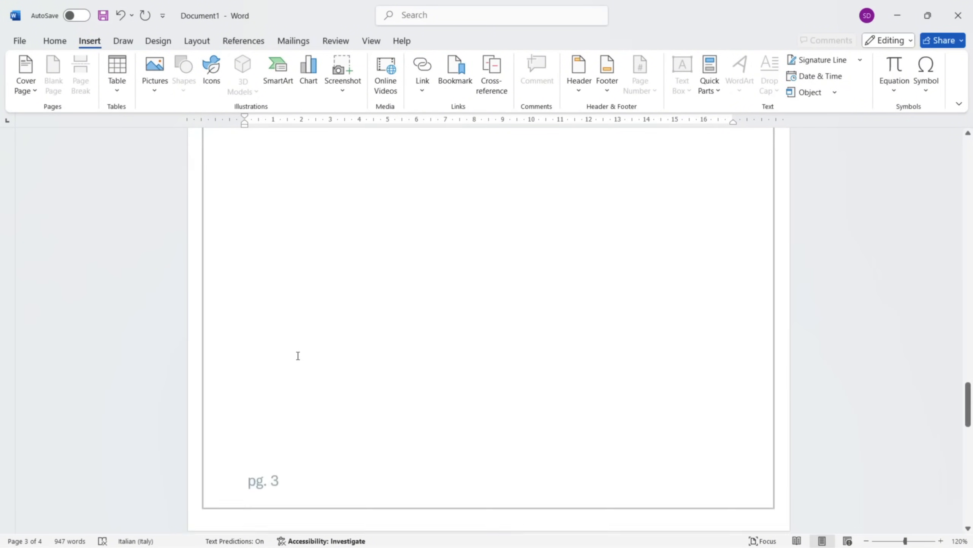
scroll(297, 355, up, 11)
scroll(298, 355, down, 10)
scroll(297, 356, down, 2)
scroll(298, 356, up, 5)
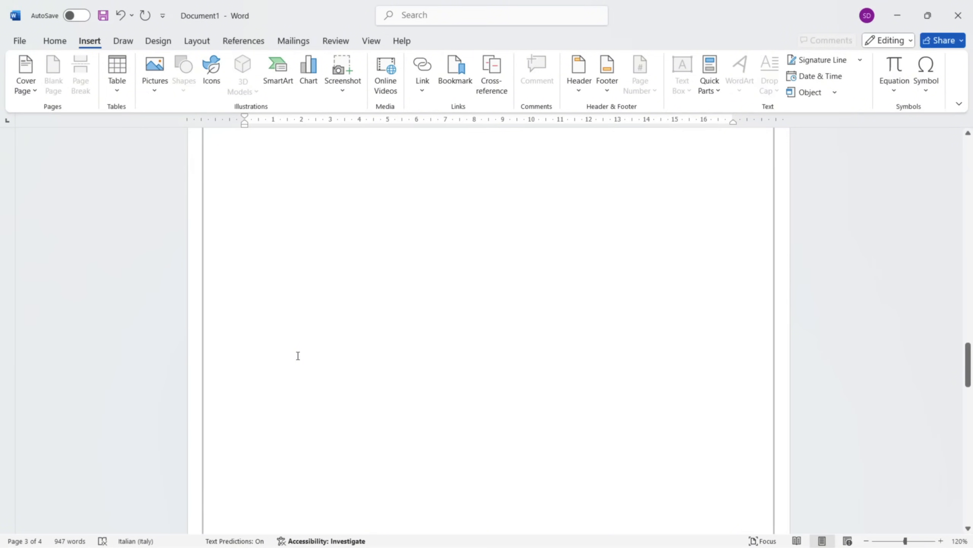
scroll(298, 356, down, 5)
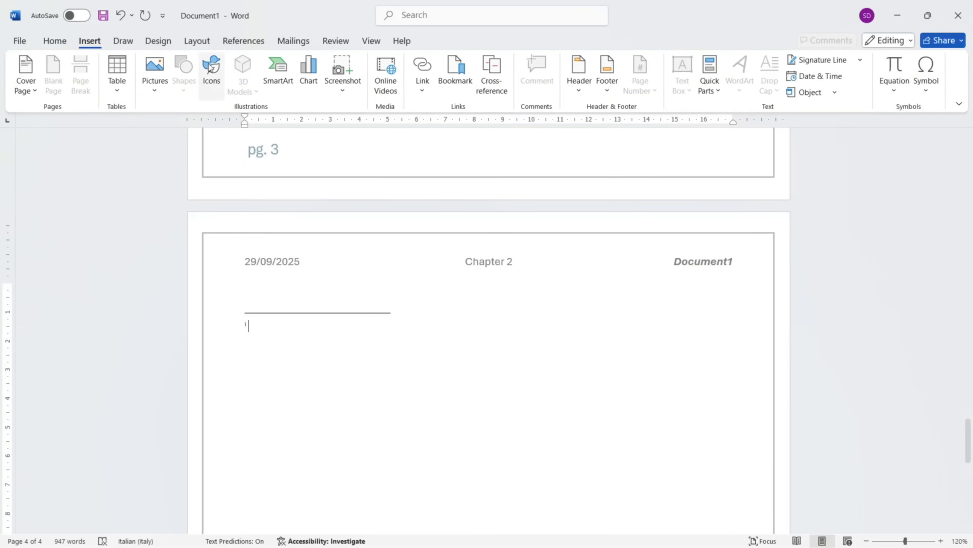
Add a new Book citation source with all bibliography fields shown but left empty, keeping the default tag name Placeholder1.
click(231, 41)
scroll(293, 255, up, 20)
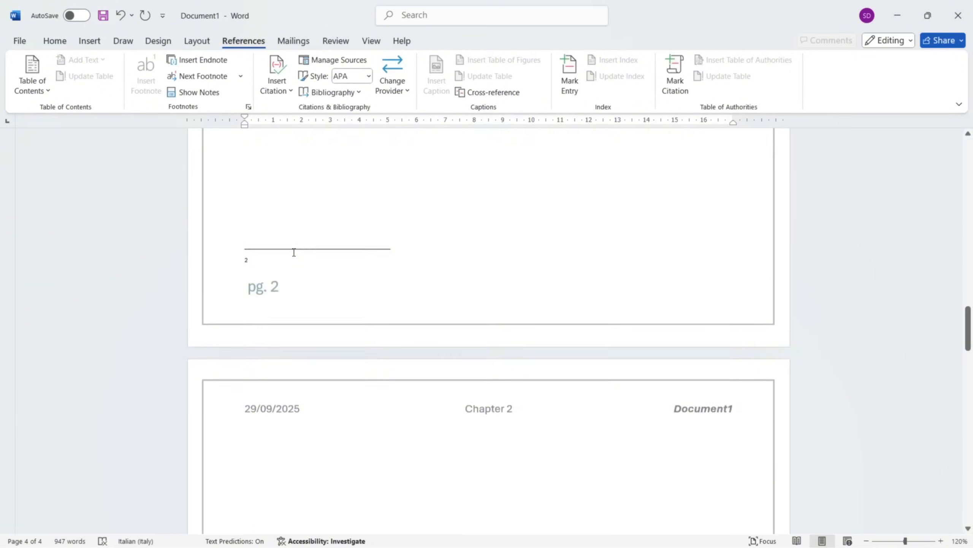
scroll(329, 324, up, 15)
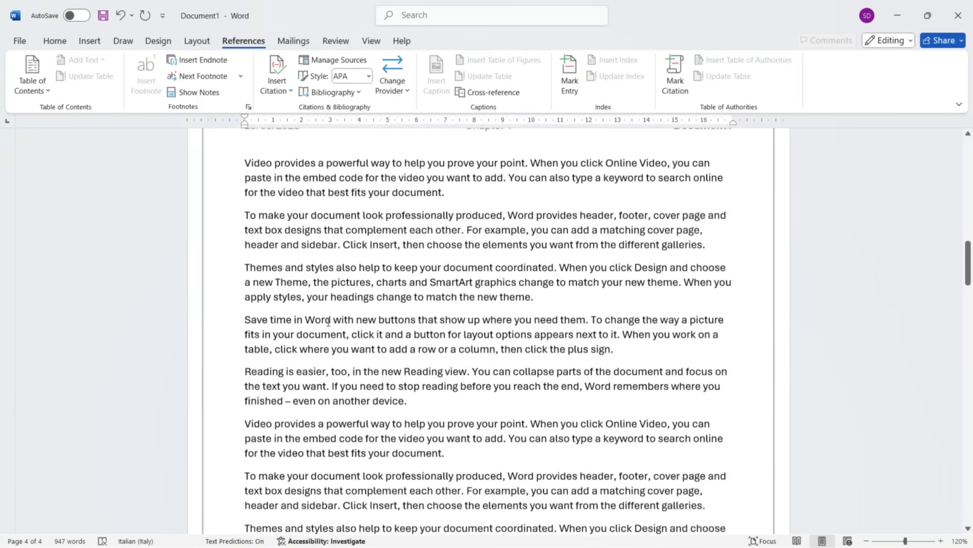
scroll(329, 326, up, 10)
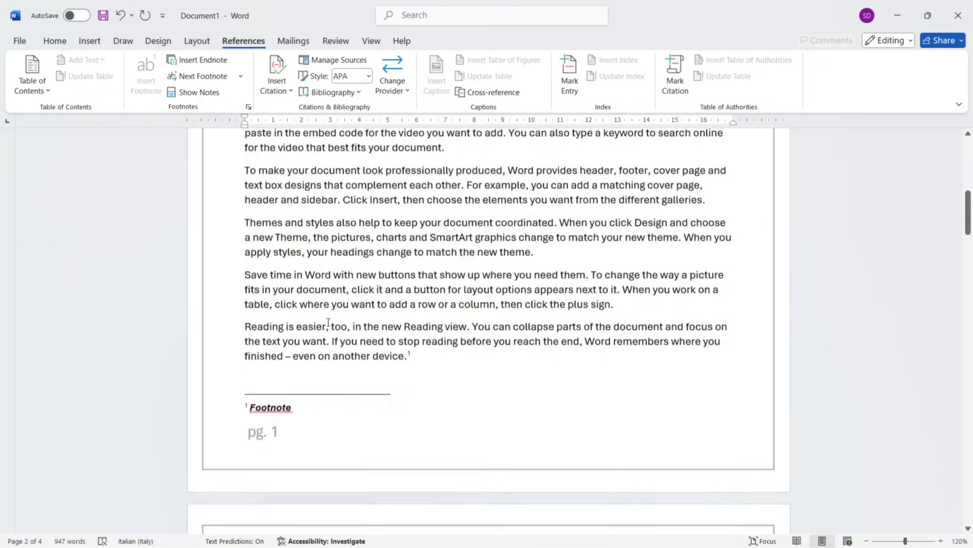
click(291, 73)
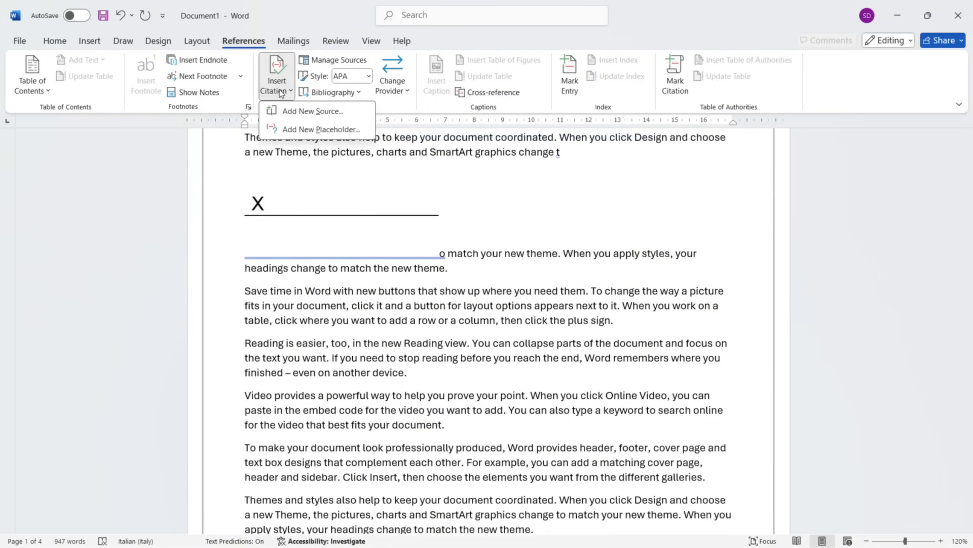
click(291, 111)
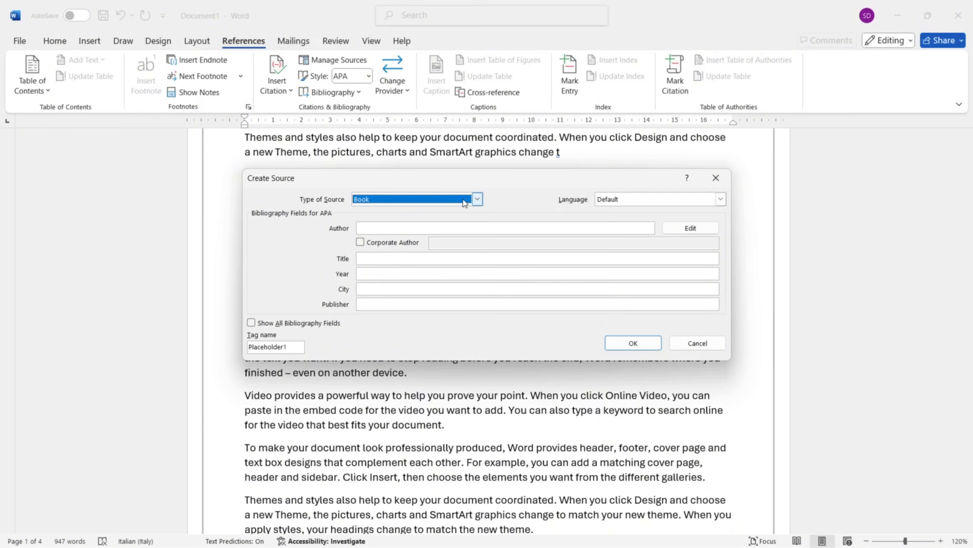
click(477, 199)
click(453, 203)
click(253, 323)
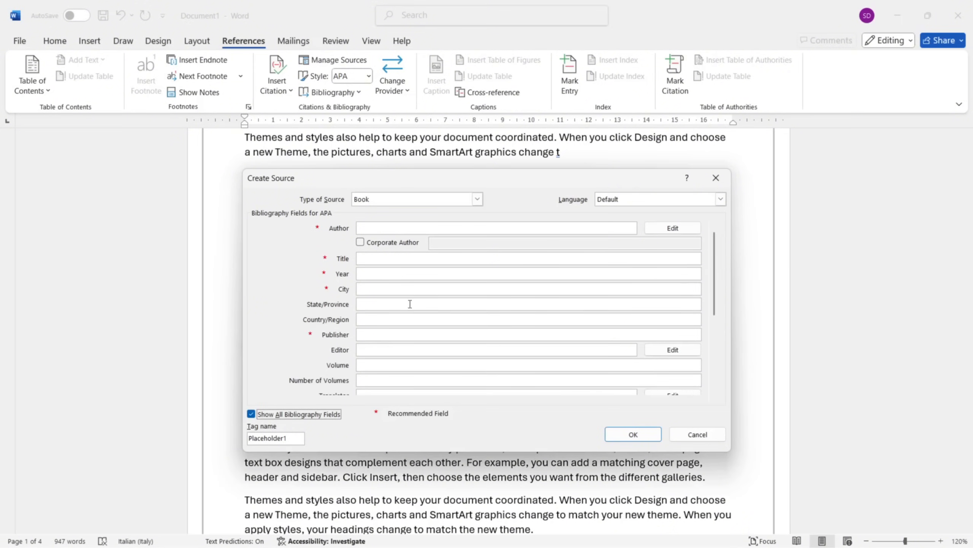
scroll(694, 333, down, 5)
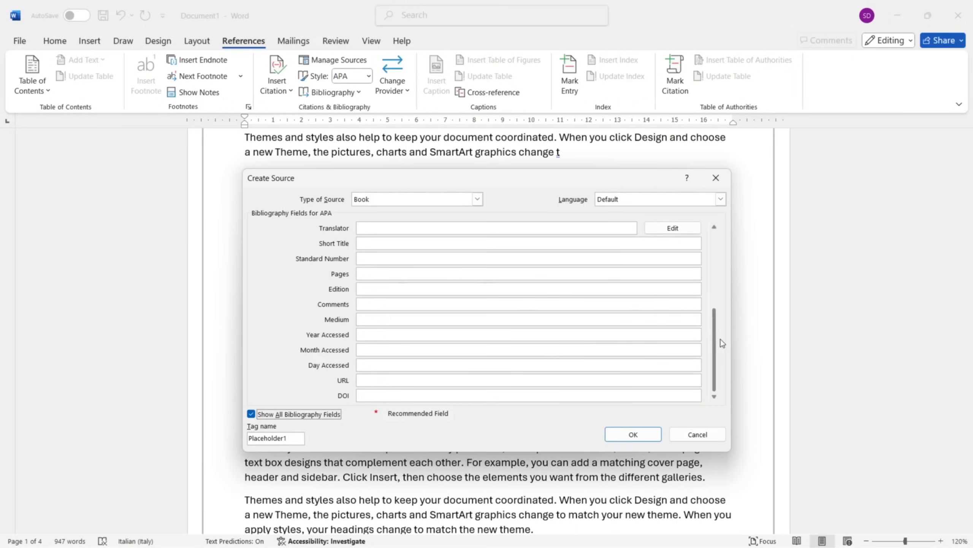
scroll(727, 274, up, 5)
click(633, 433)
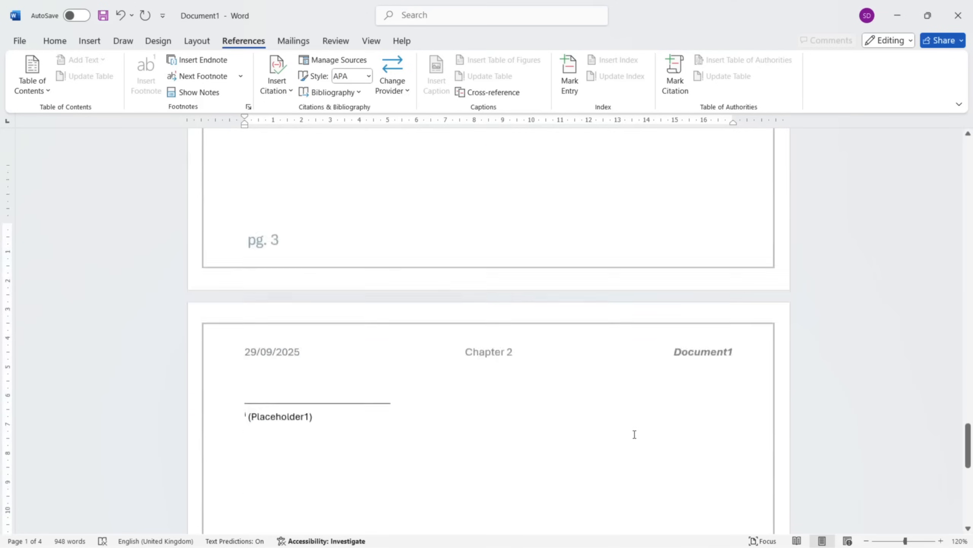
Undo the citation inserted in the endnote on page 4.
scroll(277, 310, up, 1)
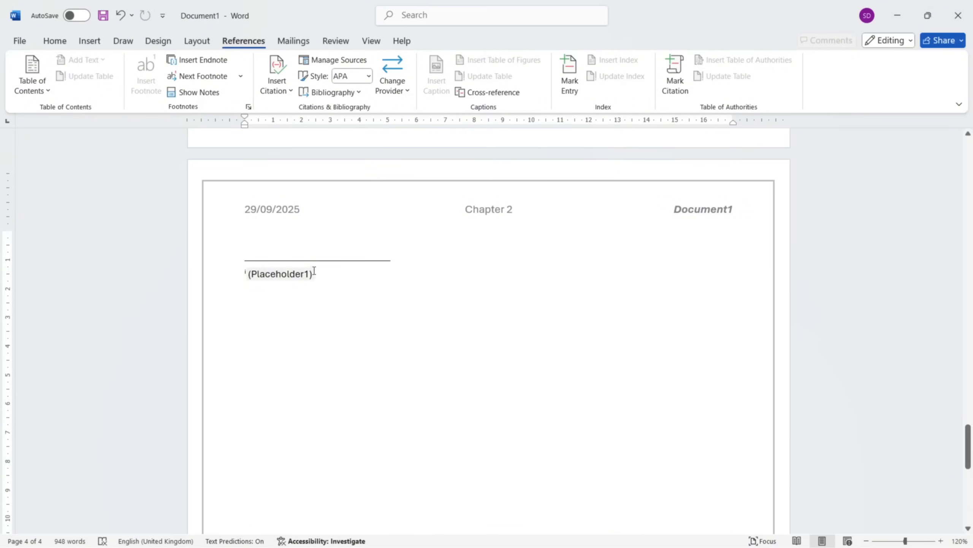
click(259, 270)
scroll(292, 271, up, 1)
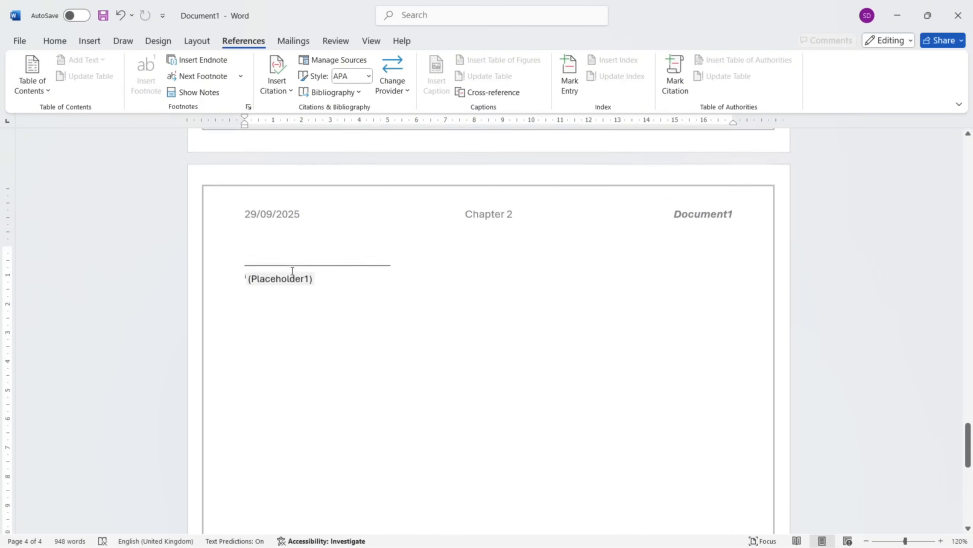
key(ctrl+z)
Insert the existing Placeholder1 citation on the empty line below the last paragraph on page 2.
scroll(292, 271, up, 10)
scroll(292, 270, up, 5)
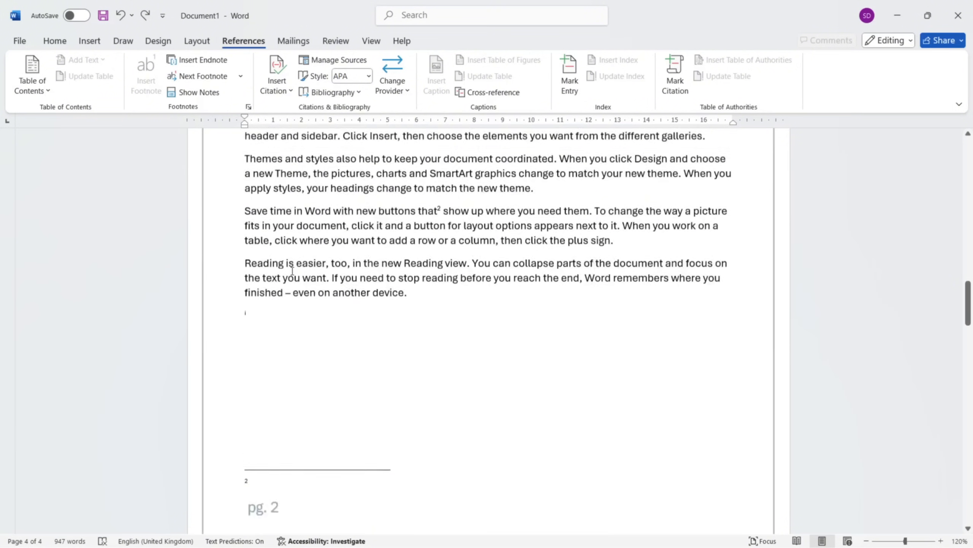
click(431, 332)
click(270, 100)
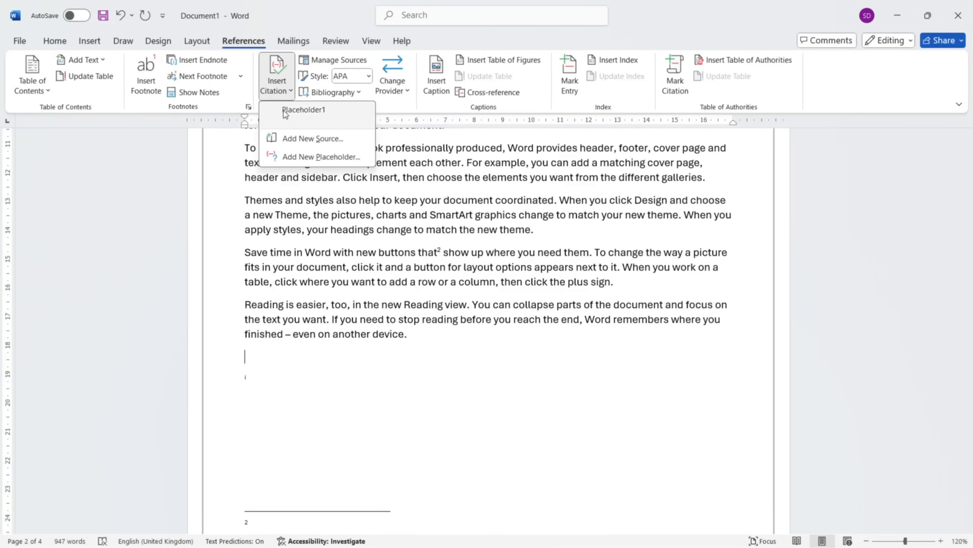
click(288, 112)
scroll(374, 305, down, 1)
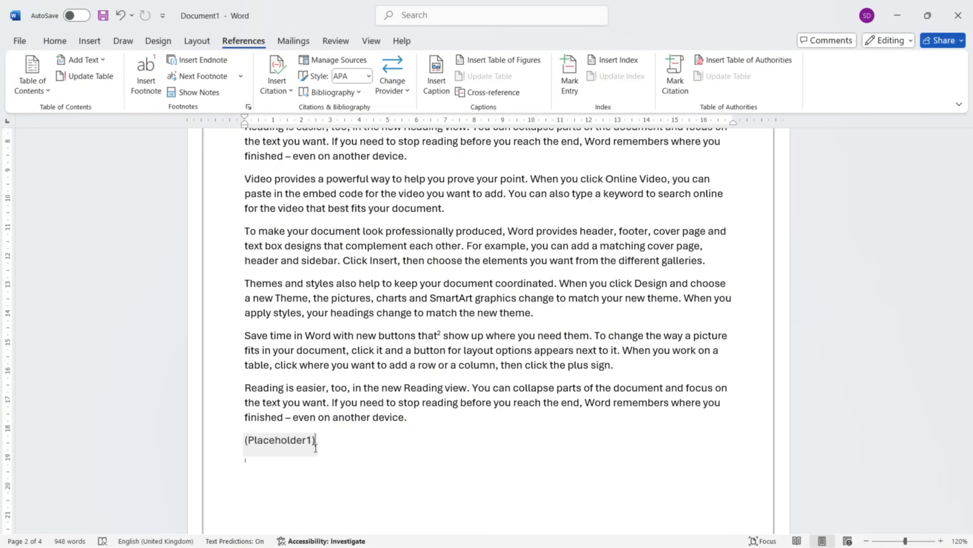
Insert a plain bibliography without a heading directly below the citation on page 2, keeping the APA style.
click(369, 76)
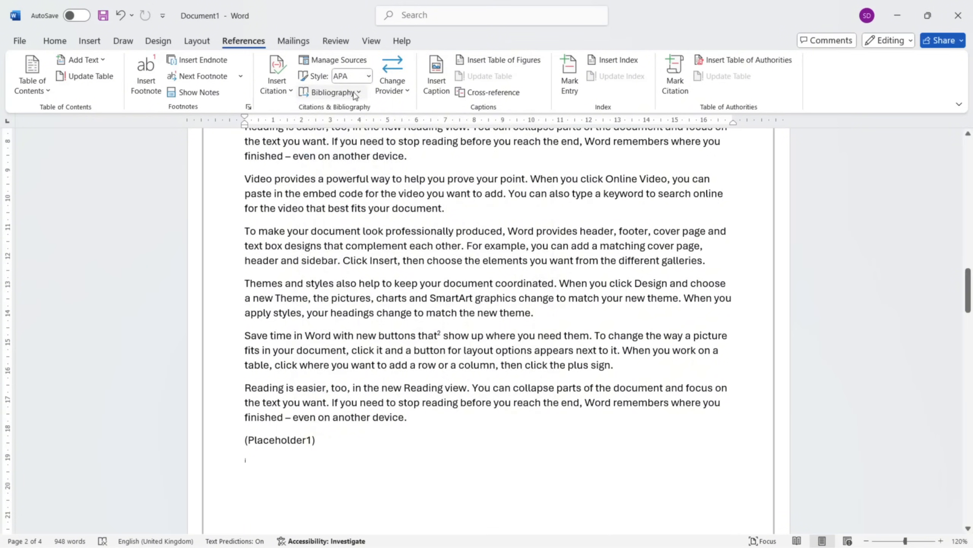
click(352, 93)
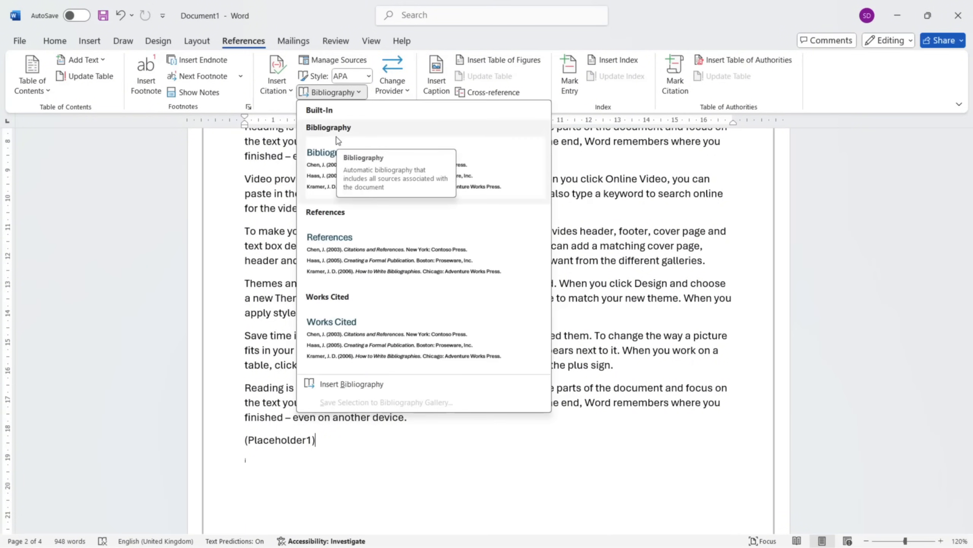
click(340, 382)
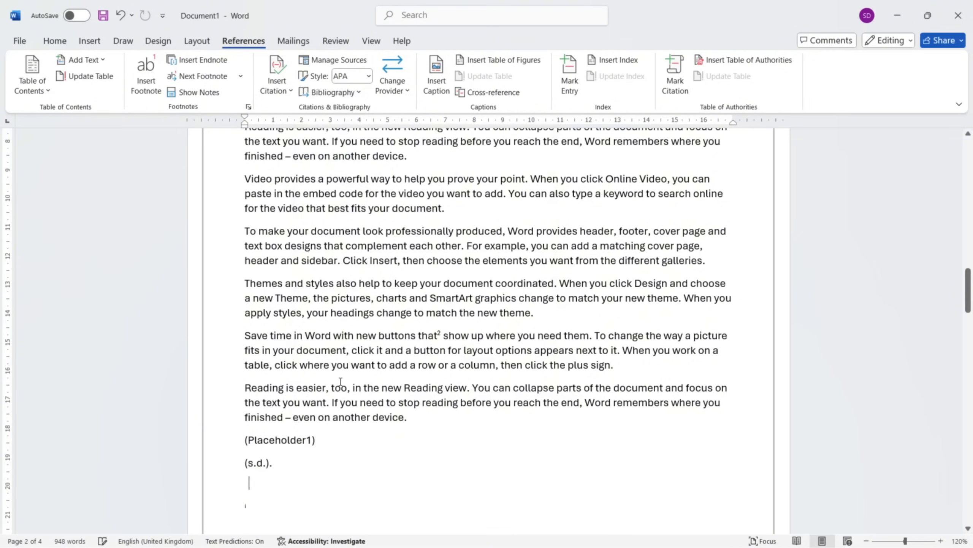
scroll(299, 488, down, 2)
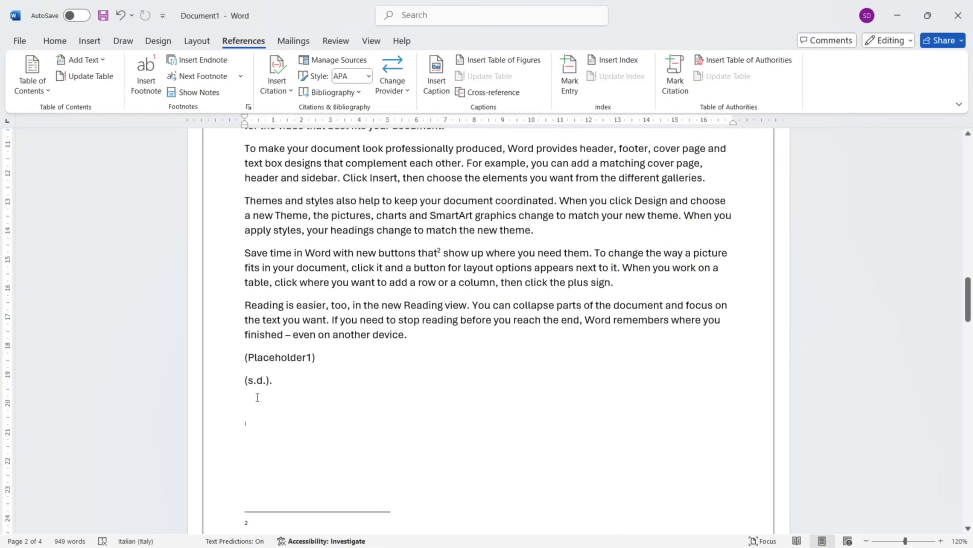
scroll(521, 284, up, 10)
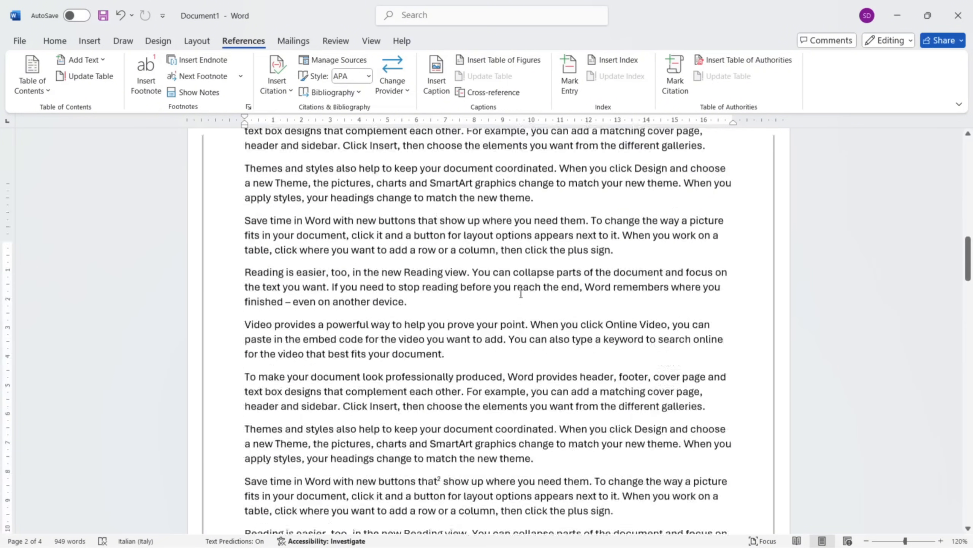
scroll(521, 294, up, 5)
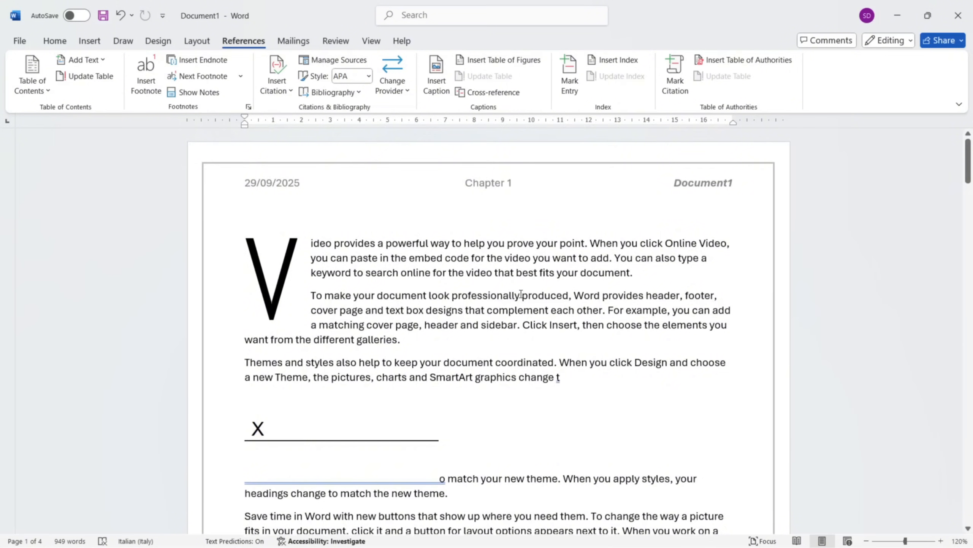
scroll(522, 294, down, 10)
scroll(521, 294, up, 5)
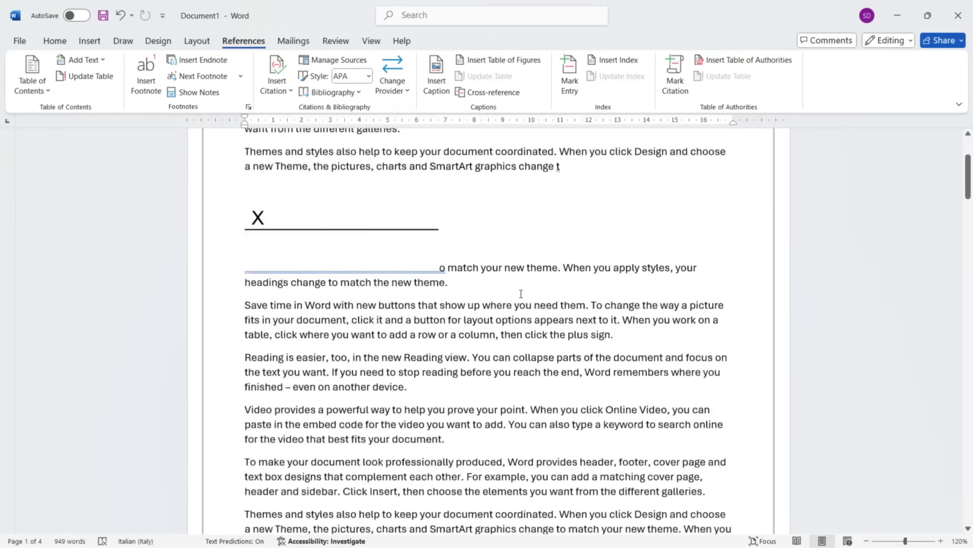
scroll(521, 294, up, 2)
scroll(522, 294, up, 2)
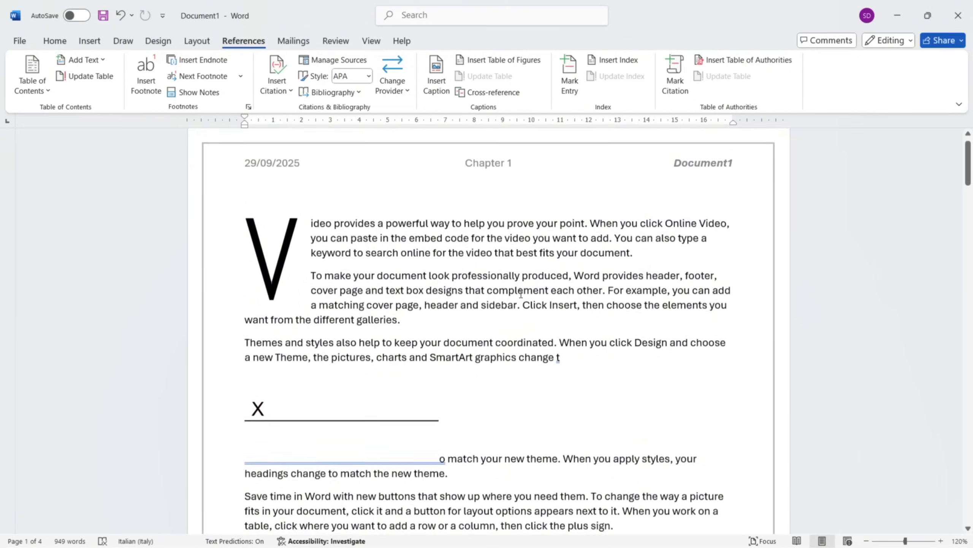